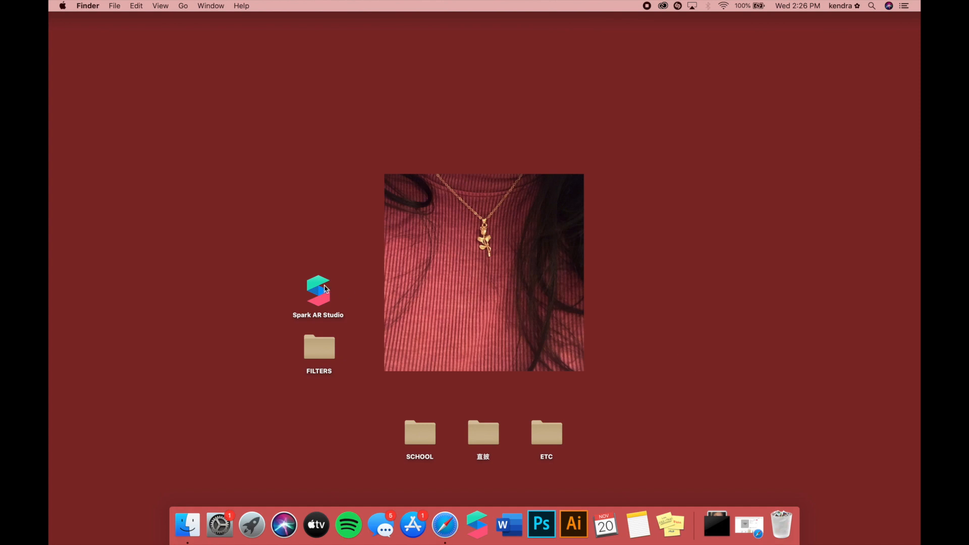
- Open Spark AR Studio, create a new project and enlarge the device preview slightly
double_click(325, 304)
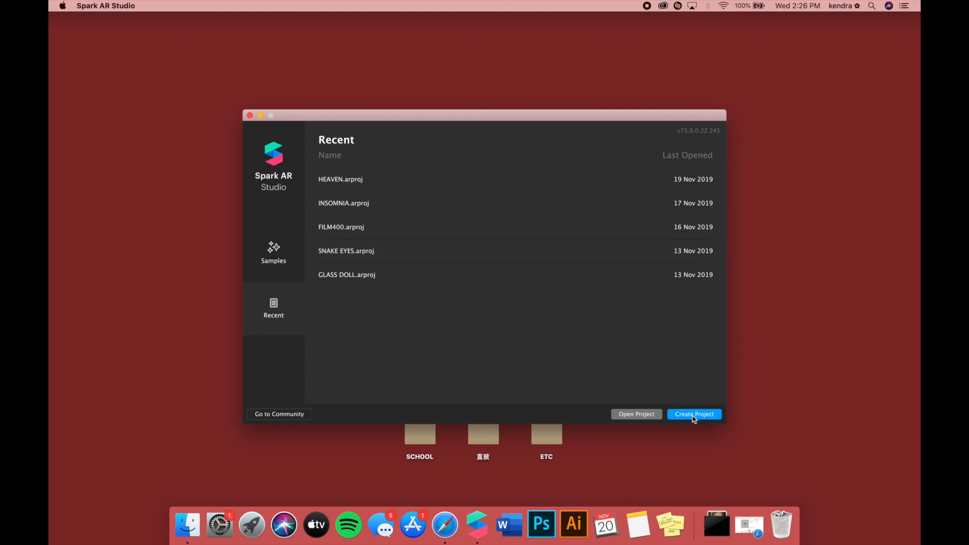
click(692, 415)
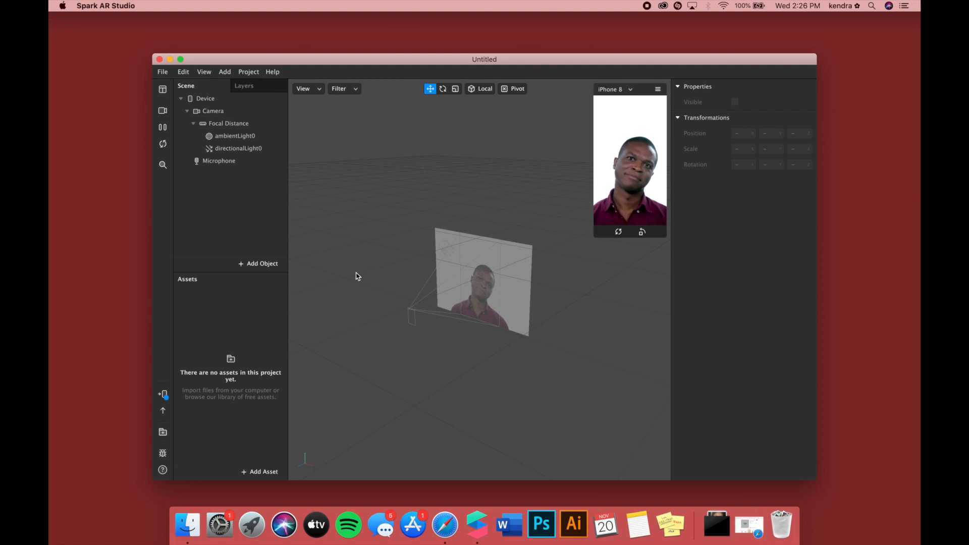
drag(594, 238, 582, 258)
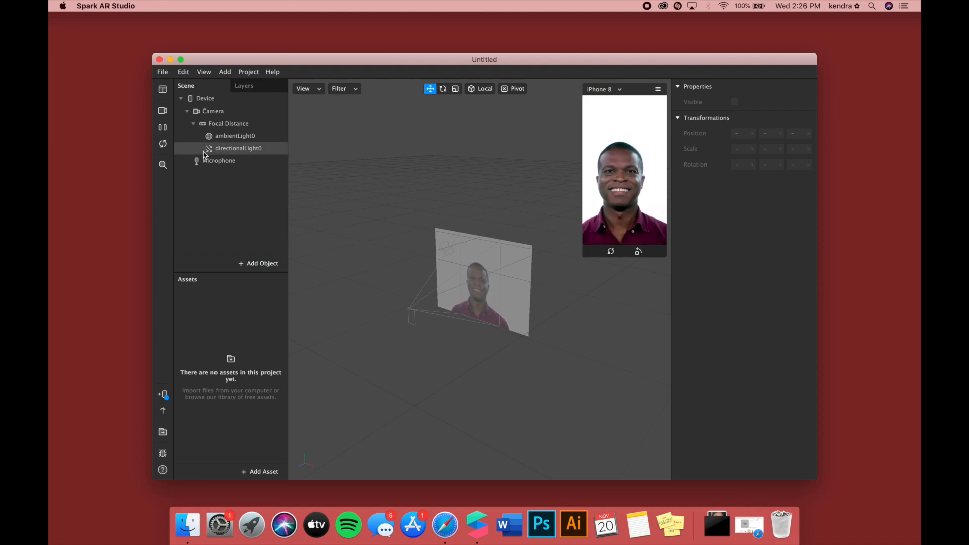
- Browse the real-time simulation videos and choose the dark-haired woman in the second clip as the preview face
click(162, 110)
click(221, 171)
click(247, 170)
click(276, 172)
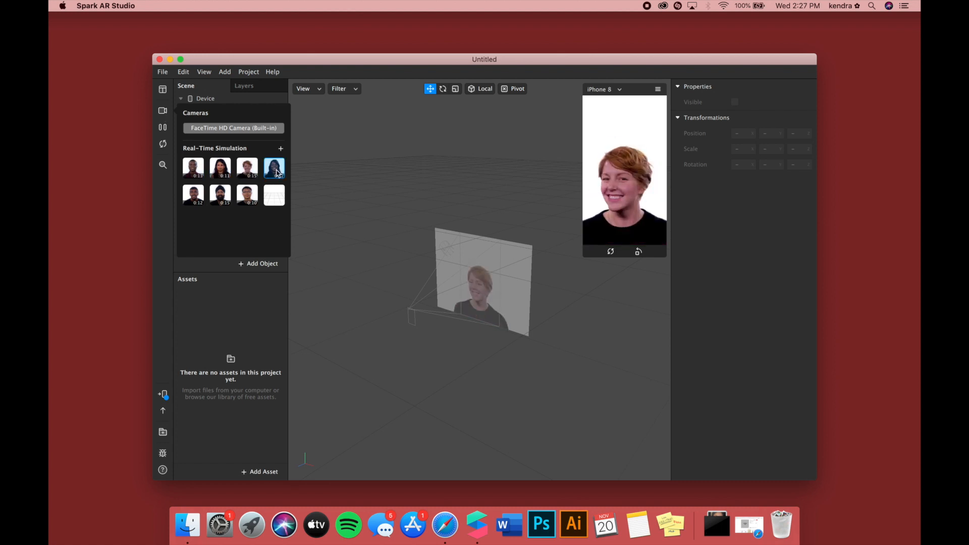
click(241, 171)
click(221, 171)
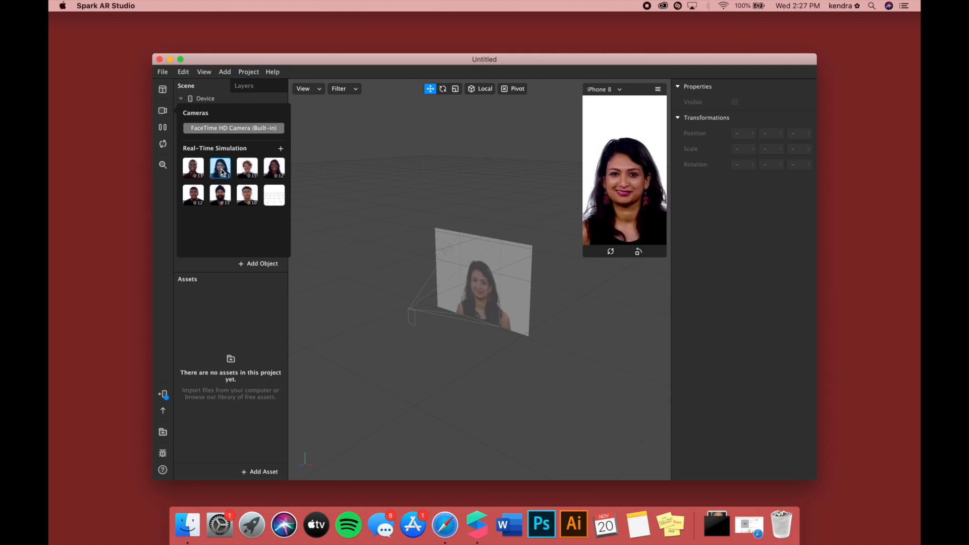
click(247, 170)
click(274, 170)
click(247, 170)
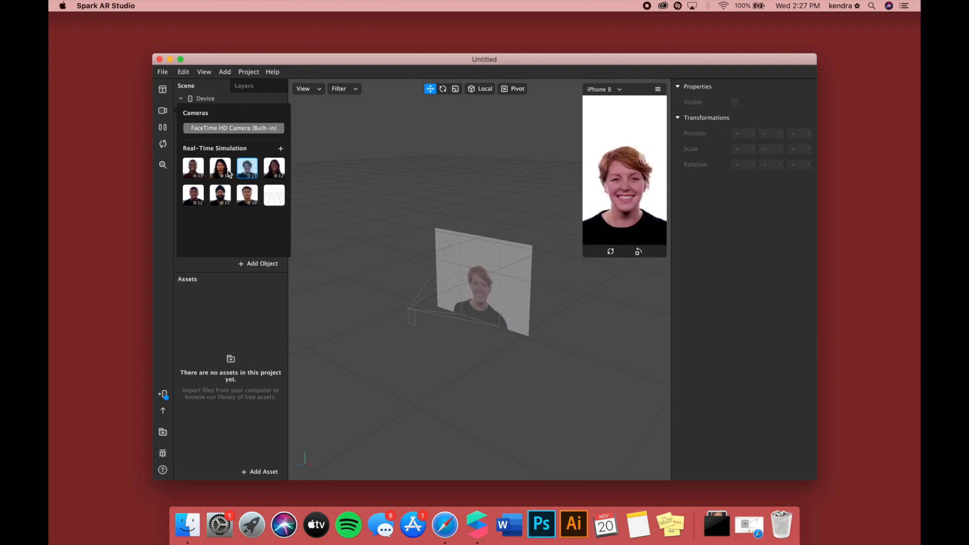
click(223, 172)
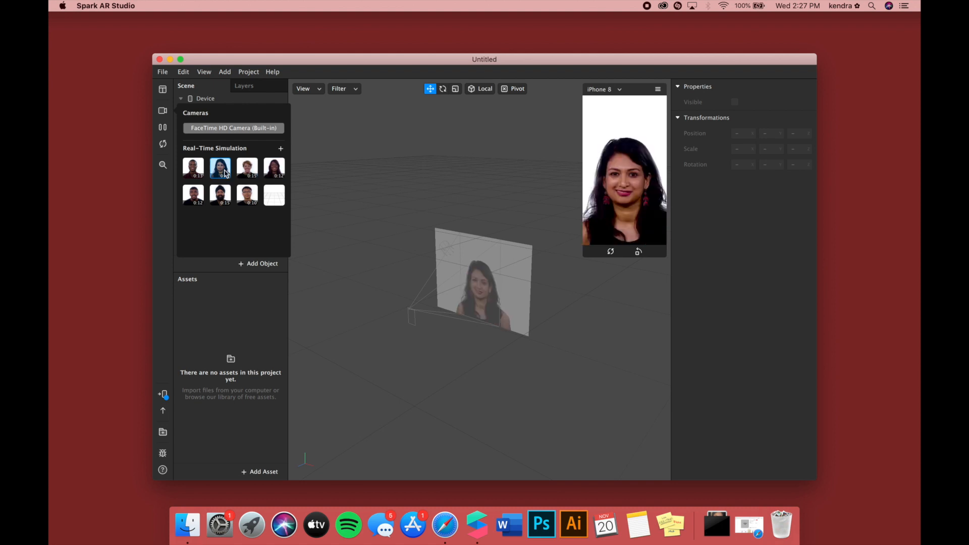
click(165, 112)
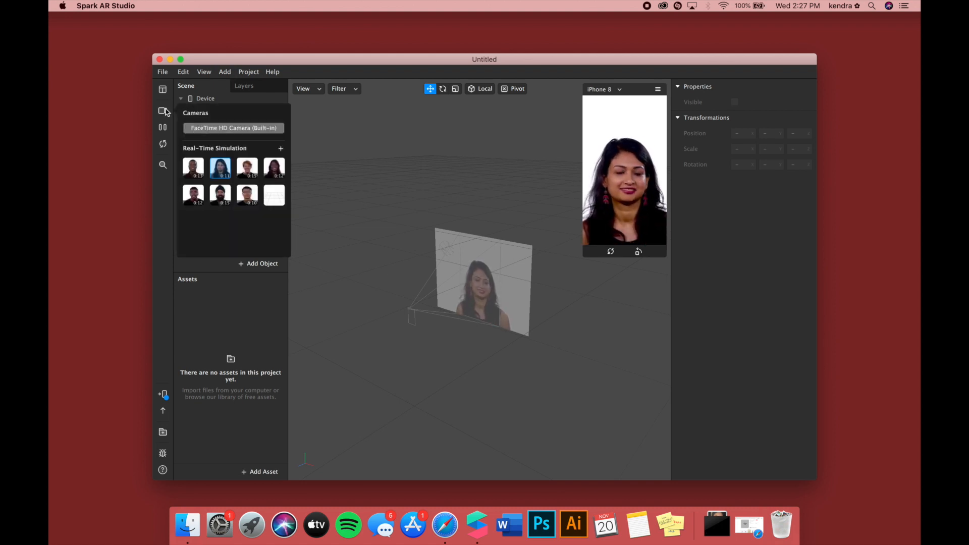
click(223, 308)
- Add a face tracker to the scene and a face mesh as its child
click(252, 264)
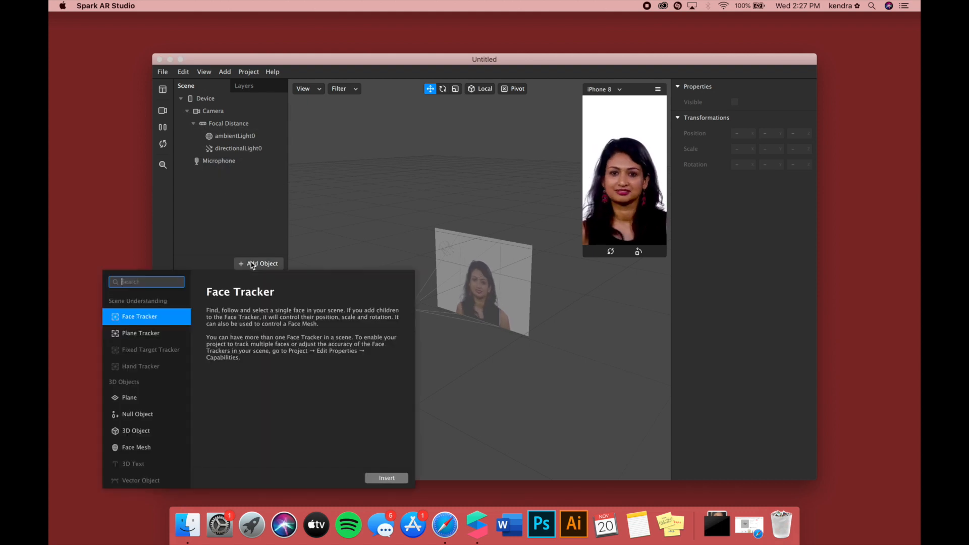
double_click(143, 316)
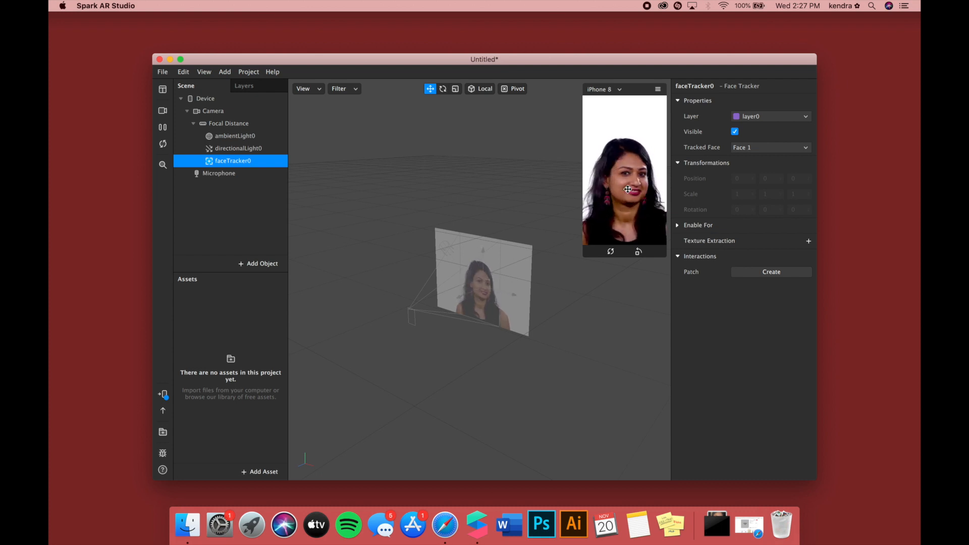
right_click(250, 164)
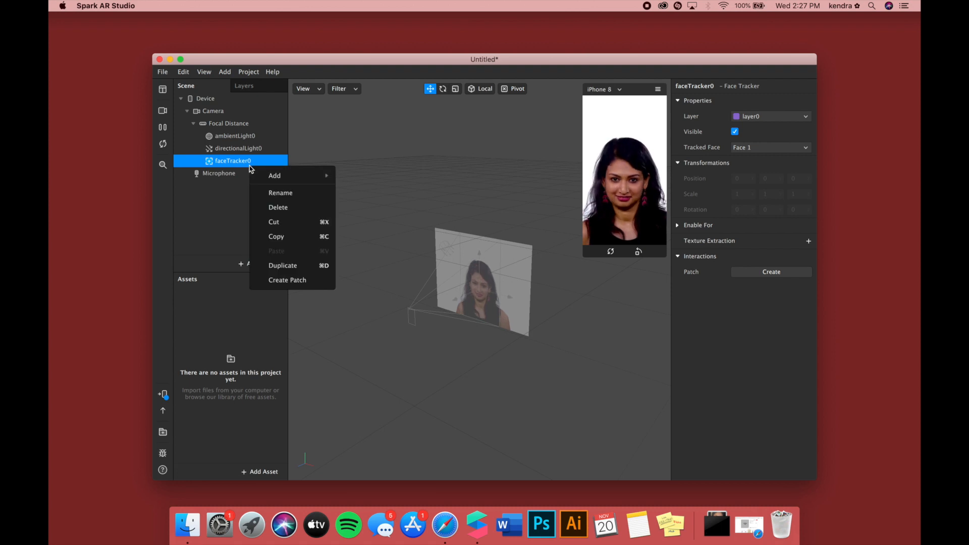
mouse_move(254, 175)
click(414, 280)
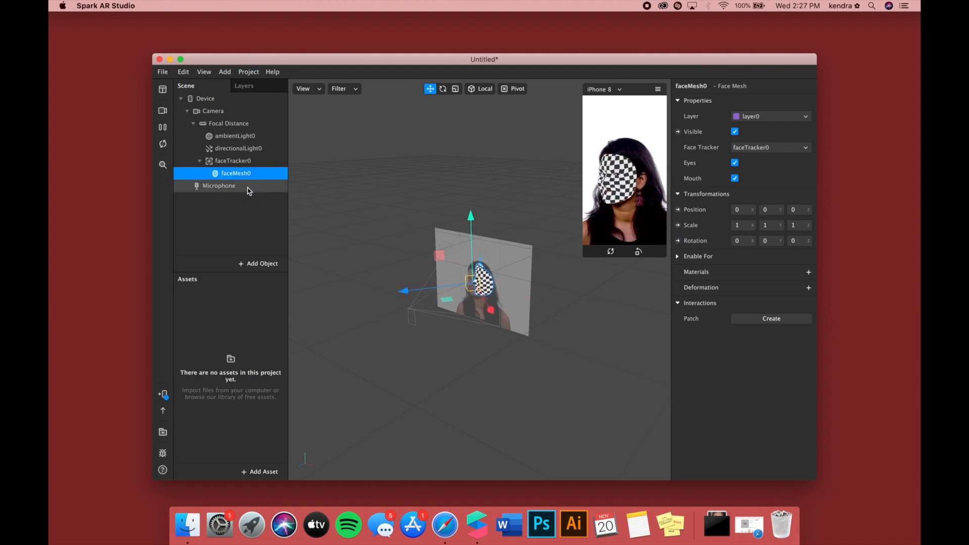
- Rename the face mesh to Retouch and select it
double_click(229, 176)
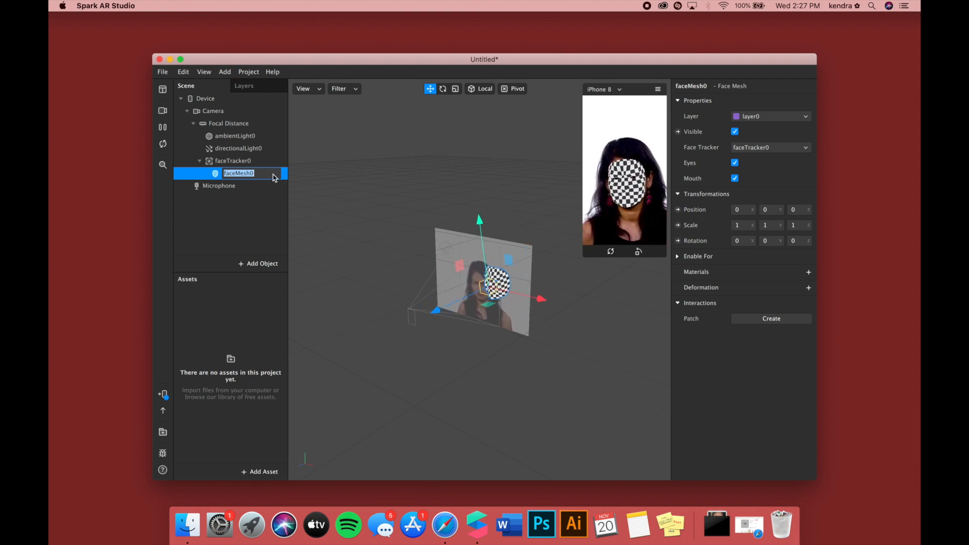
text(Retouch)
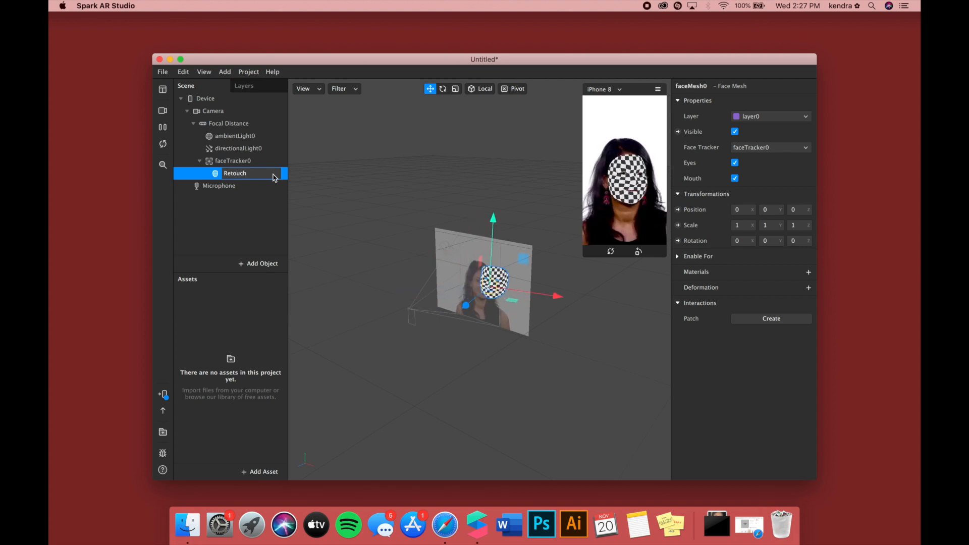
click(264, 203)
click(251, 177)
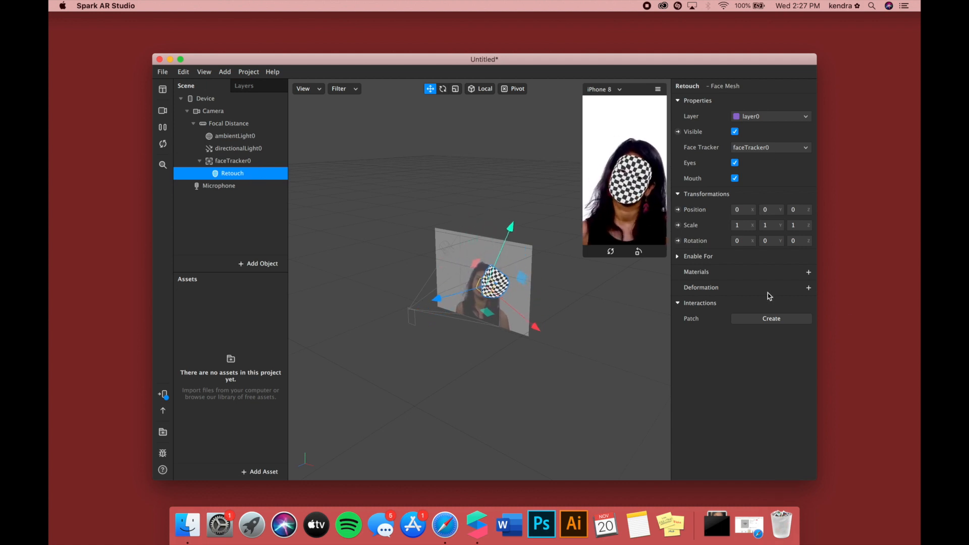
- Create a new material for the Retouch face mesh and name the material Retouch
click(809, 273)
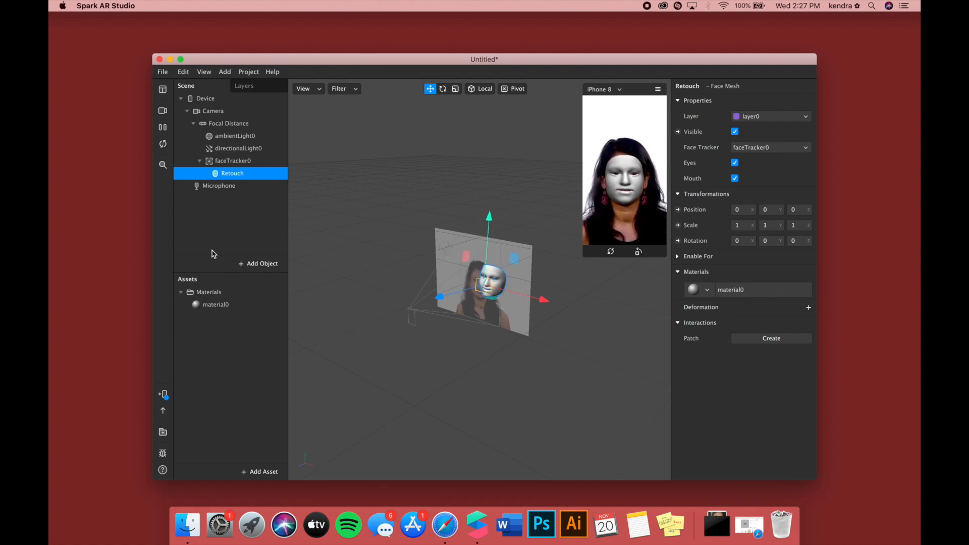
double_click(216, 305)
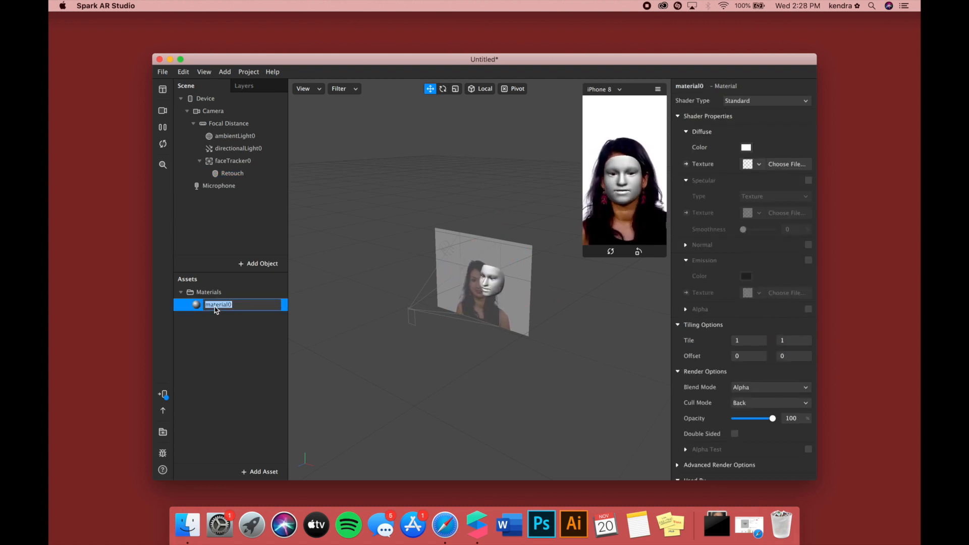
text(Retouch)
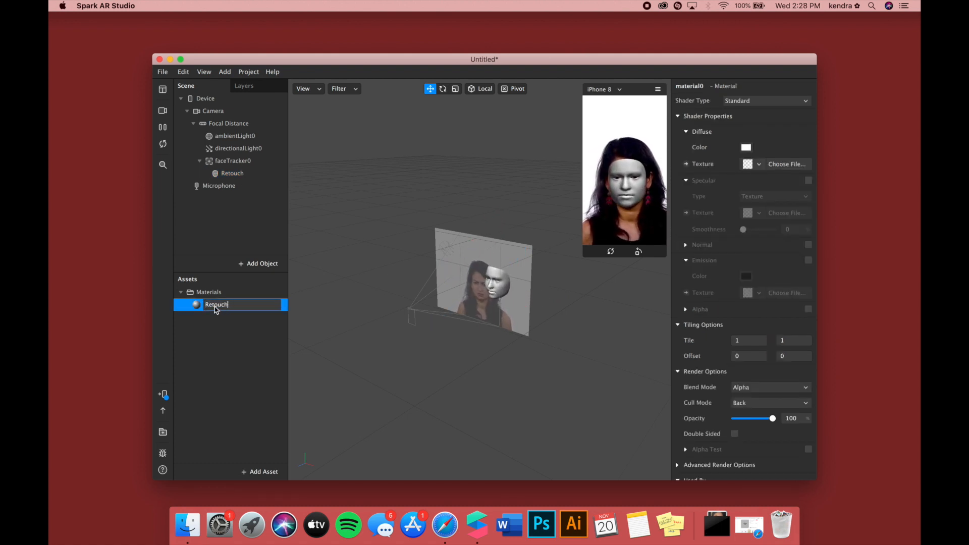
key(Return)
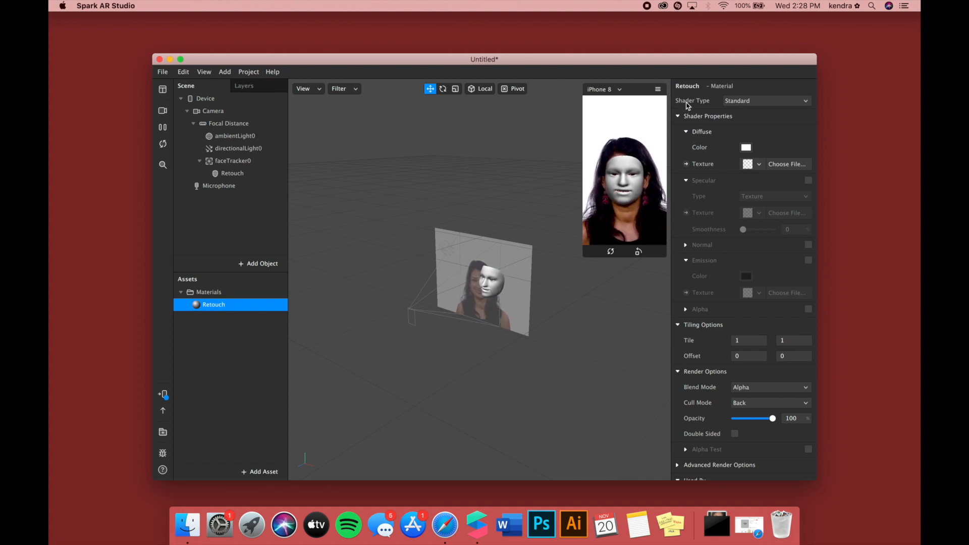
- Try the Flat, Physically-Based, Standard and Face Paint shader types on the Retouch material
click(738, 103)
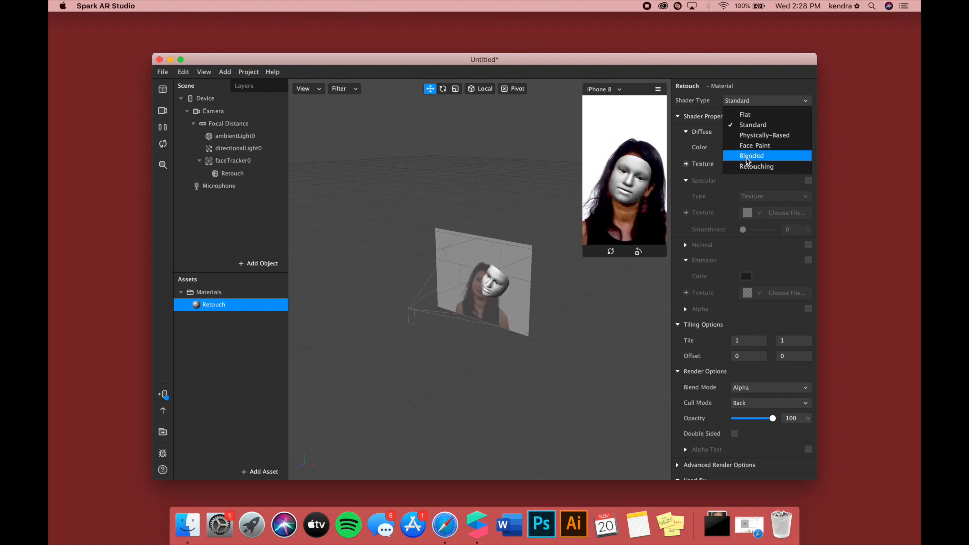
click(745, 114)
click(746, 106)
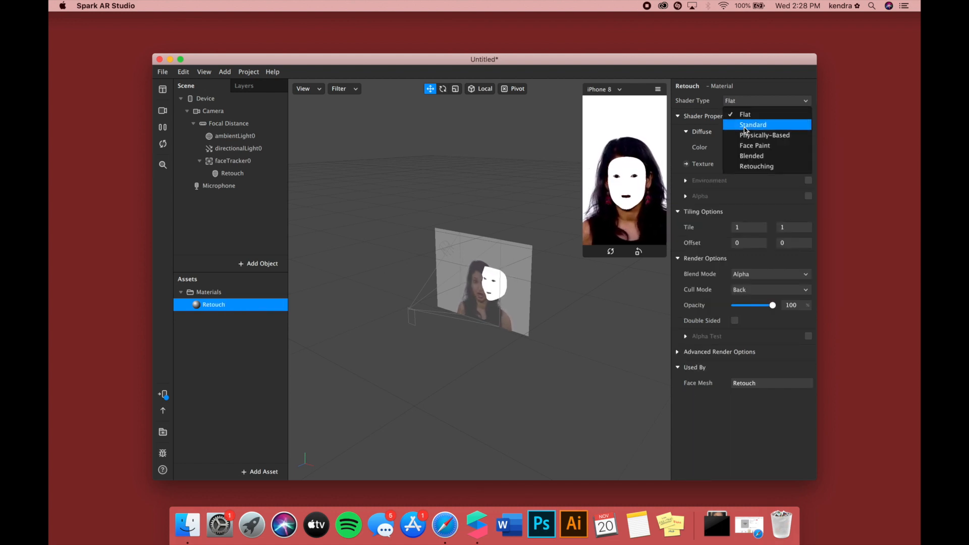
click(746, 135)
click(740, 103)
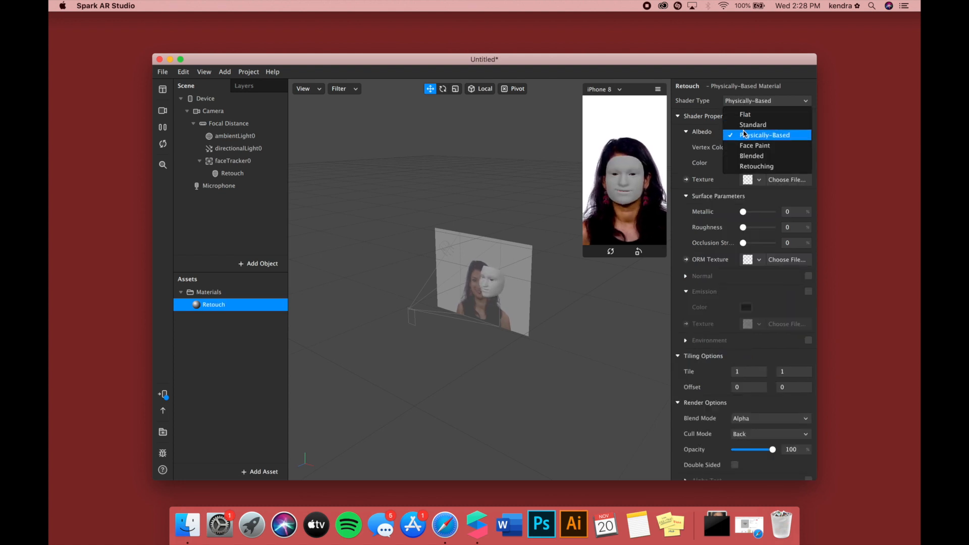
click(747, 125)
click(746, 102)
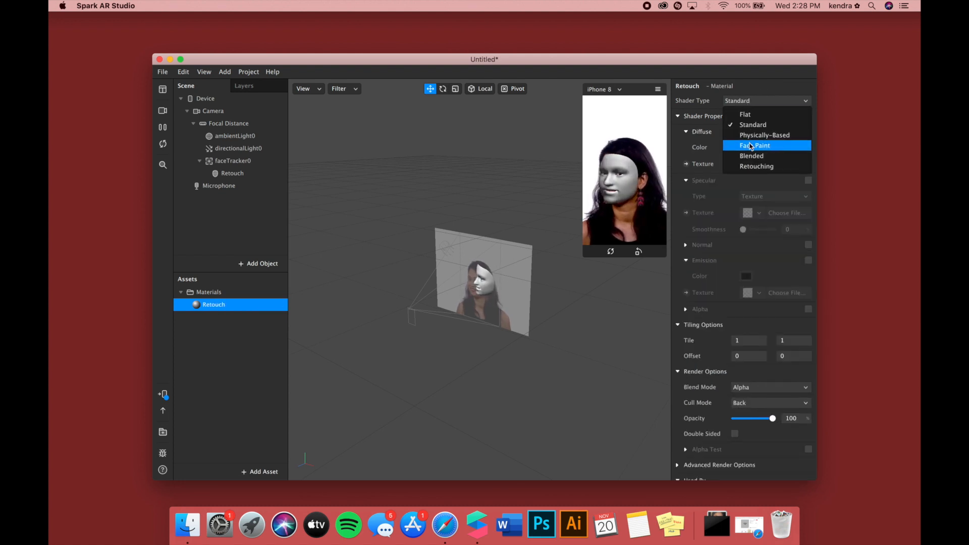
key(Return)
- Set the Retouch material's shader type to Retouching and enlarge the device preview to inspect the skin
click(753, 103)
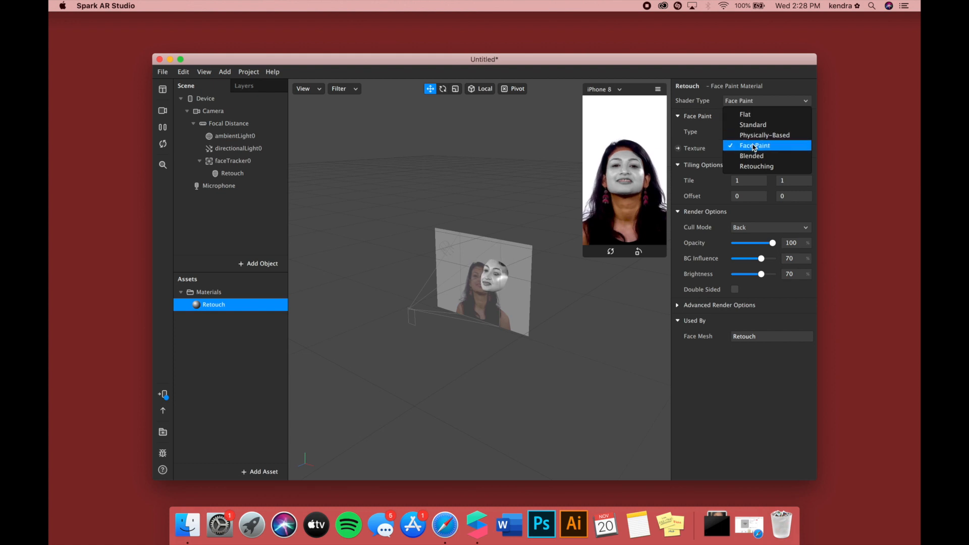
key(Return)
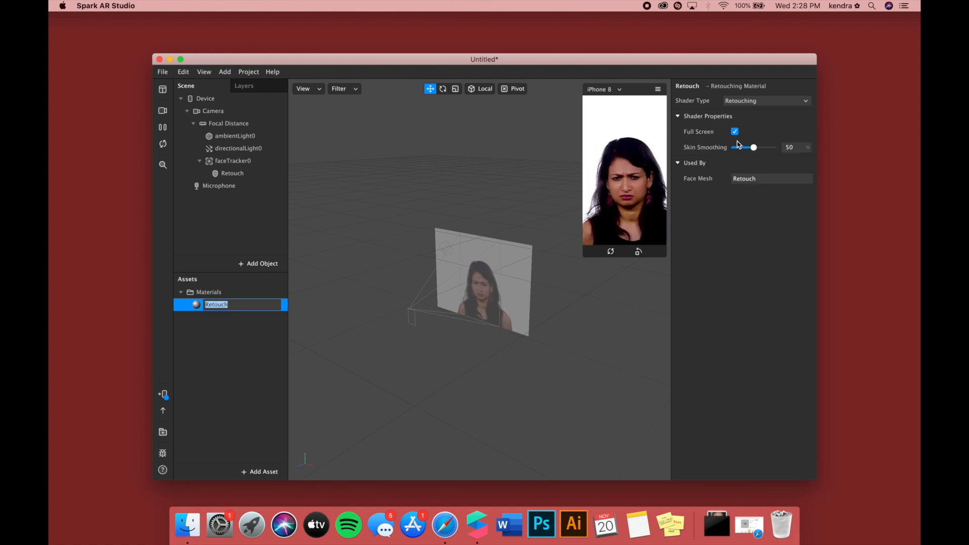
click(586, 256)
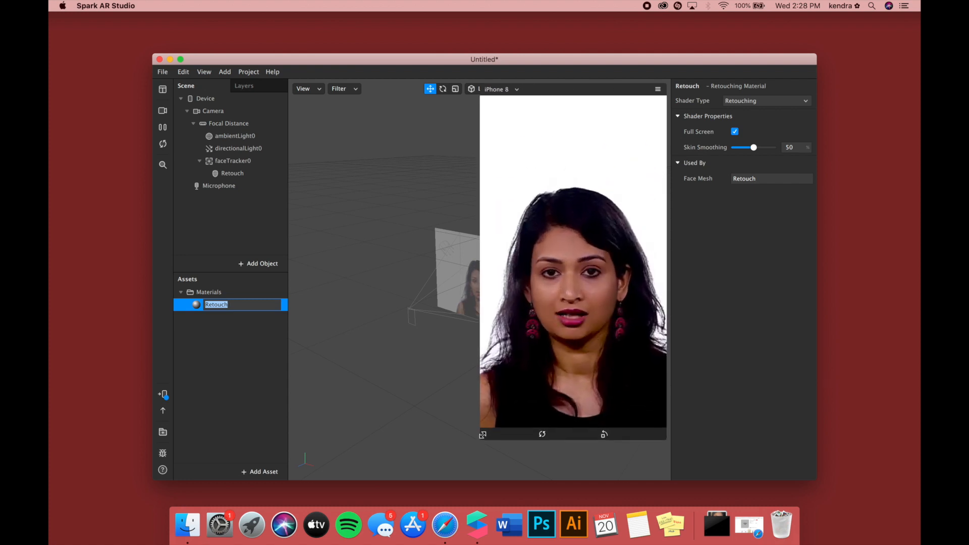
- Test stronger skin smoothing on the Retouch material, turn off Full Screen and set Skin Smoothing to 28%
drag(754, 147, 813, 149)
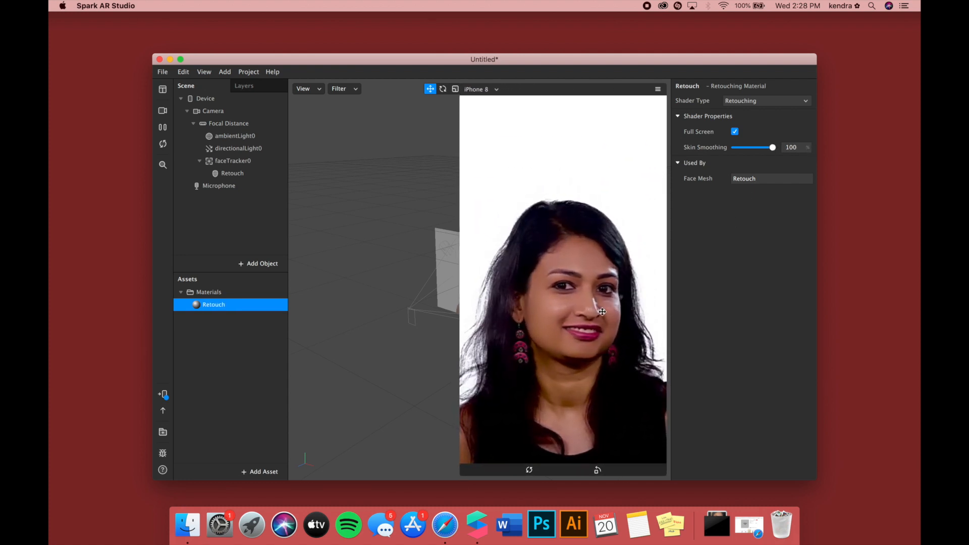
drag(773, 148, 757, 182)
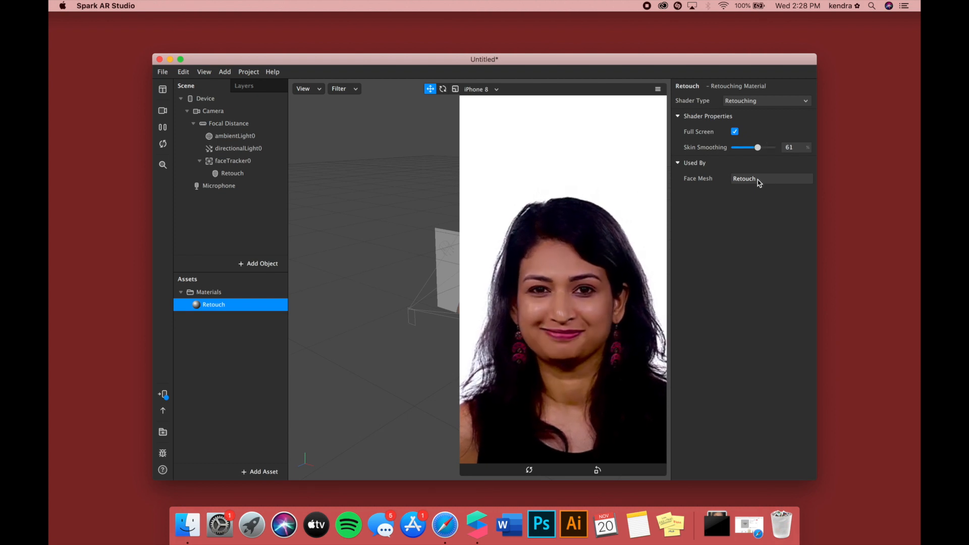
click(735, 132)
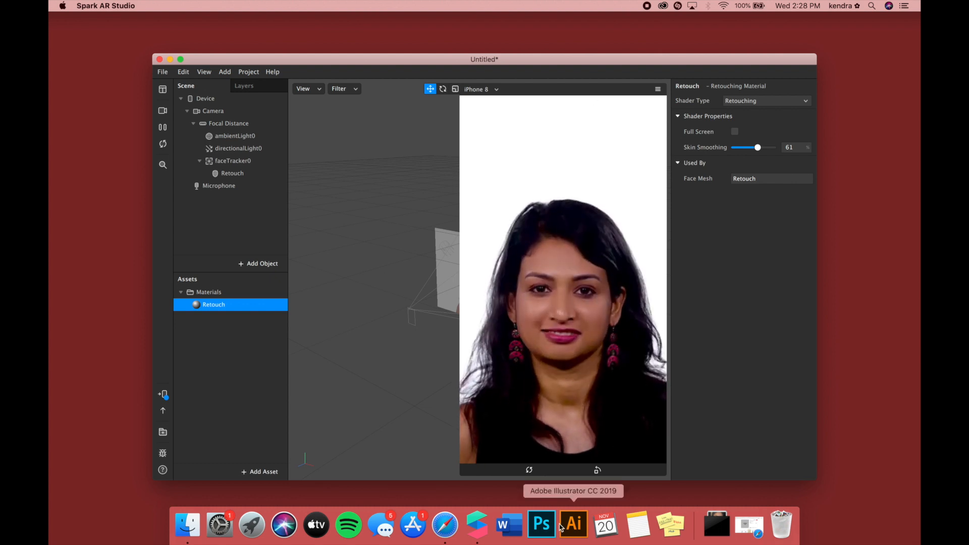
click(796, 148)
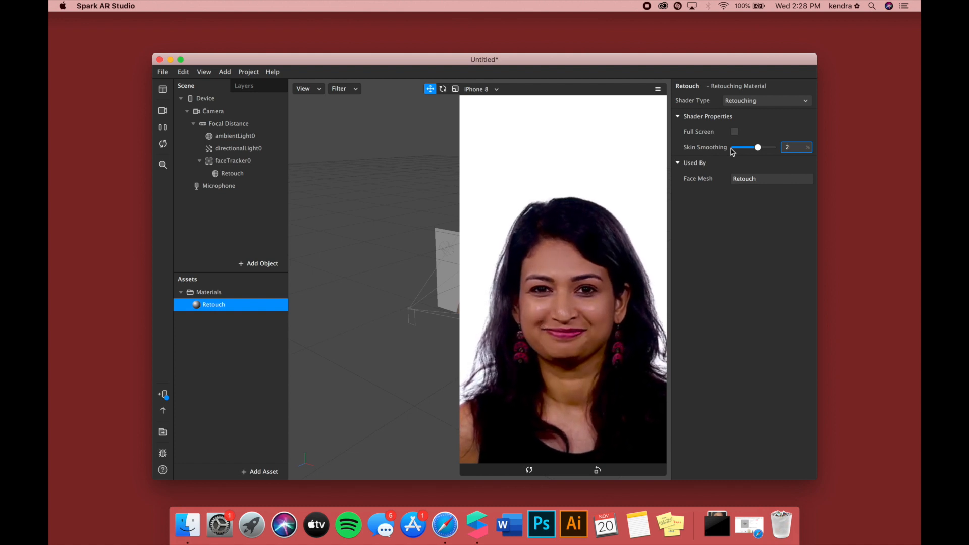
text(28)
key(Return)
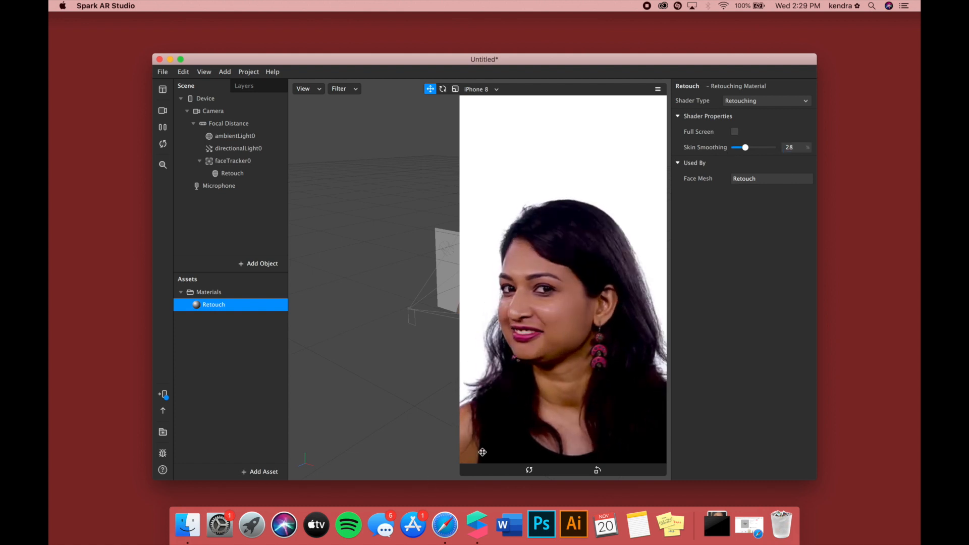
drag(455, 468, 540, 294)
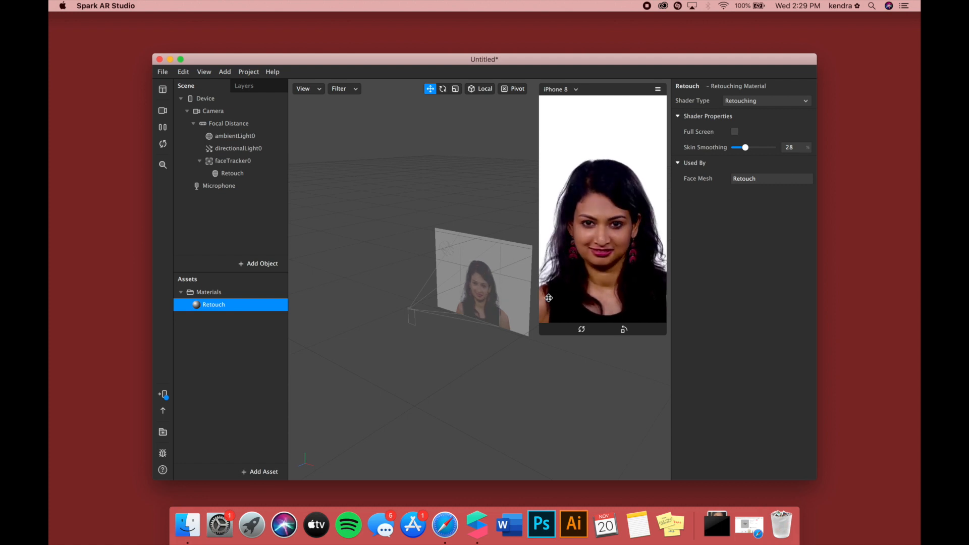
- Rename the face tracker object in the scene as faceTracker
click(242, 165)
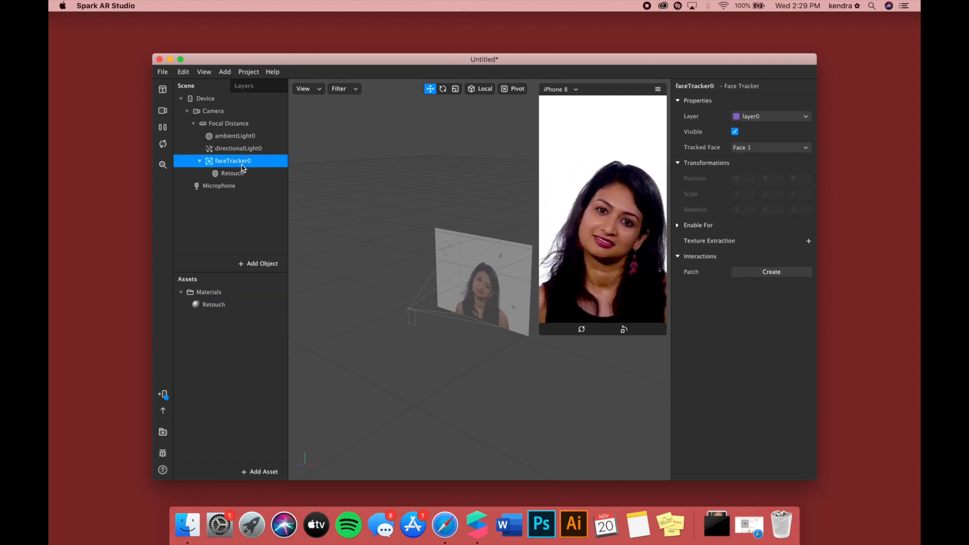
double_click(233, 164)
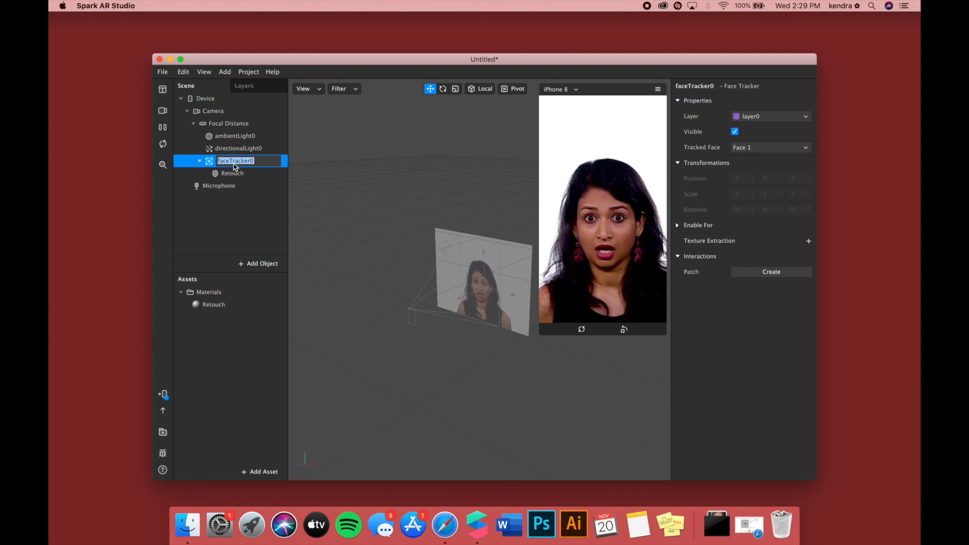
click(261, 164)
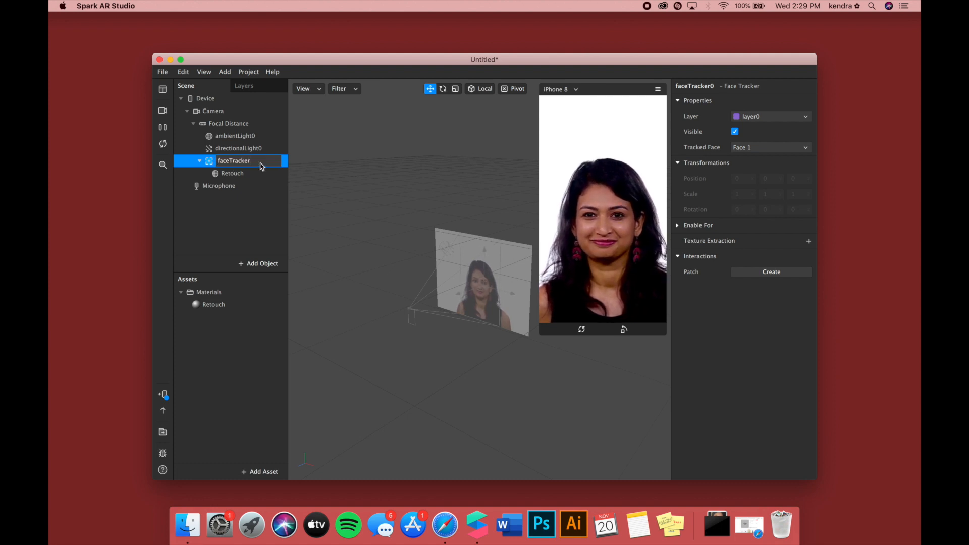
click(260, 186)
- Add a second face mesh under faceTracker and name it Face
click(233, 162)
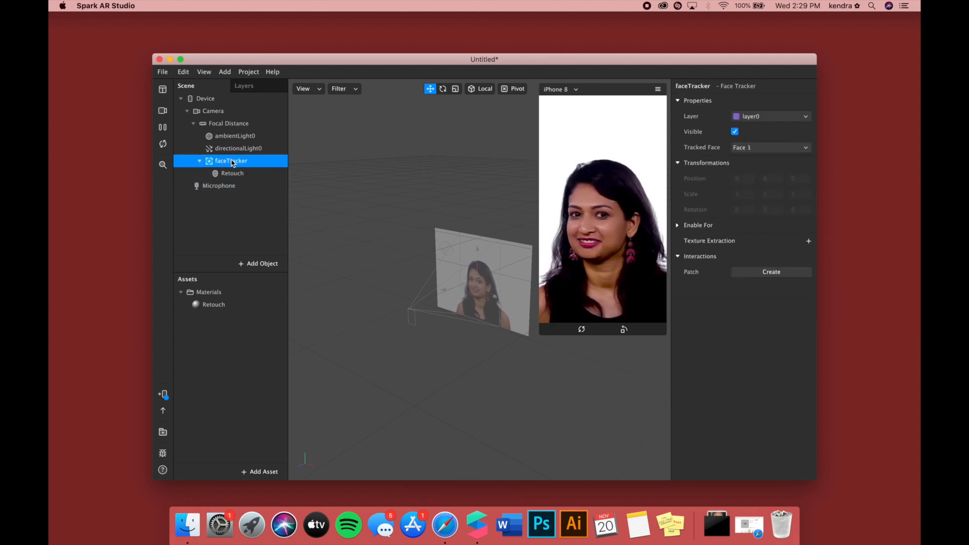
right_click(233, 163)
mouse_move(305, 170)
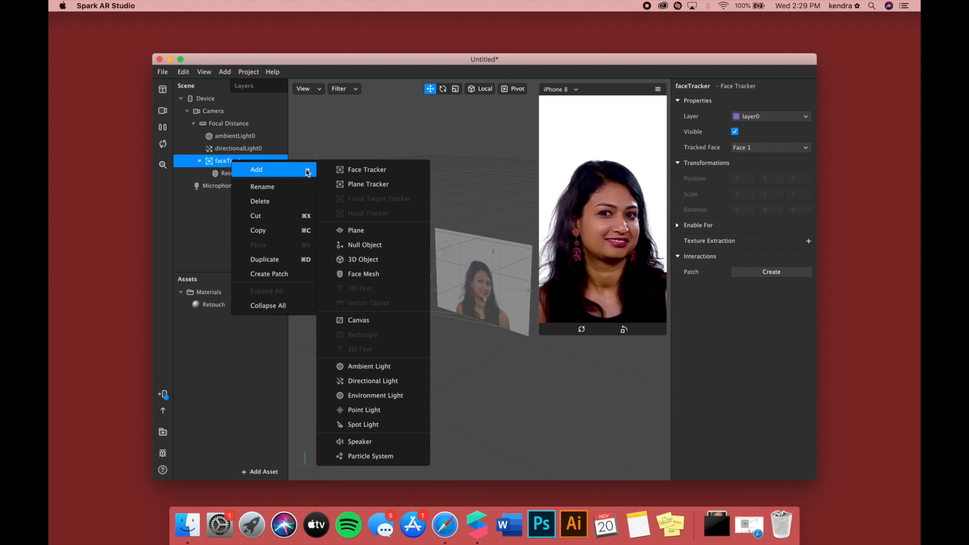
click(357, 273)
click(232, 187)
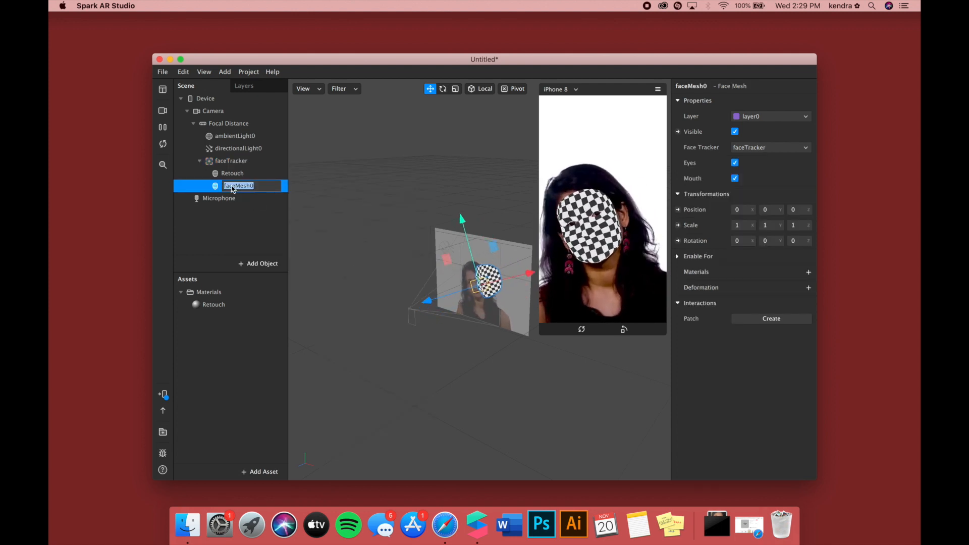
text(Face)
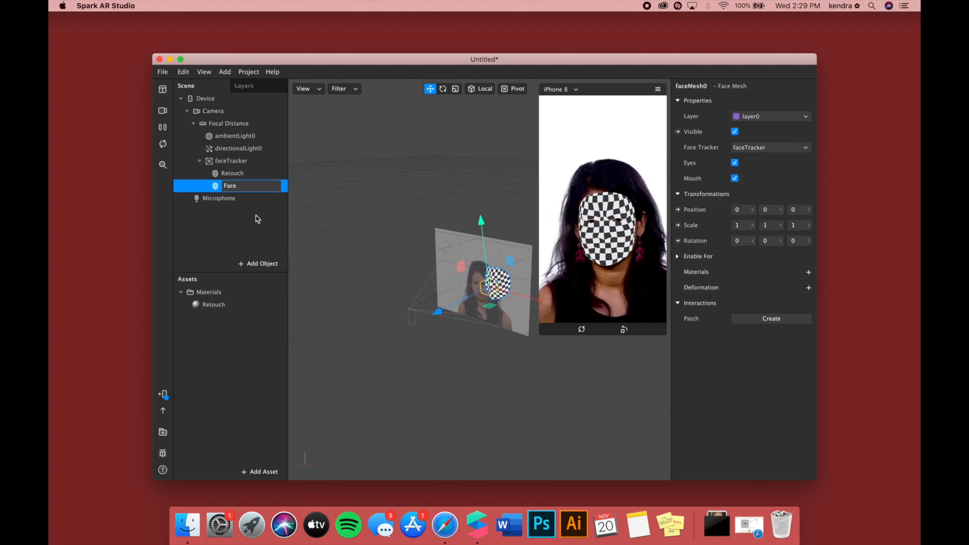
click(251, 199)
click(240, 186)
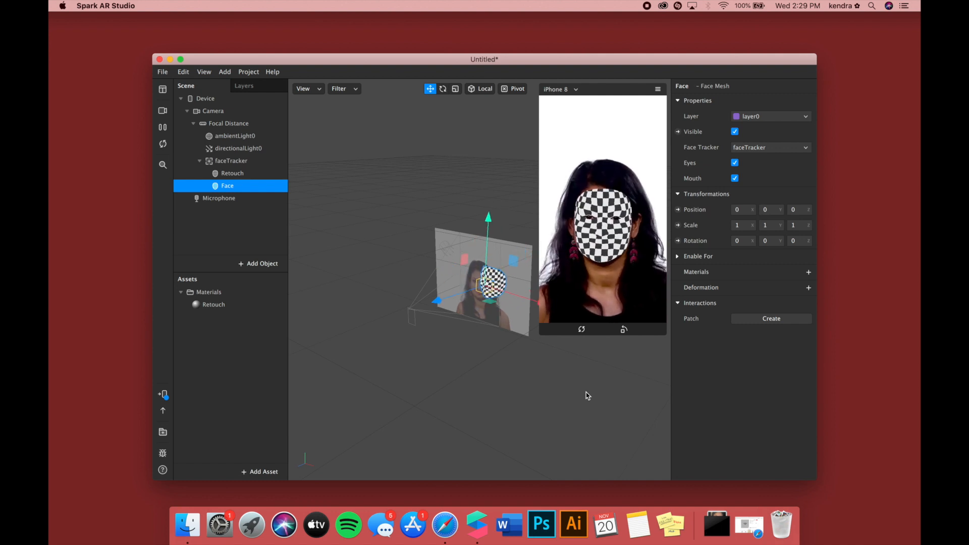
click(808, 289)
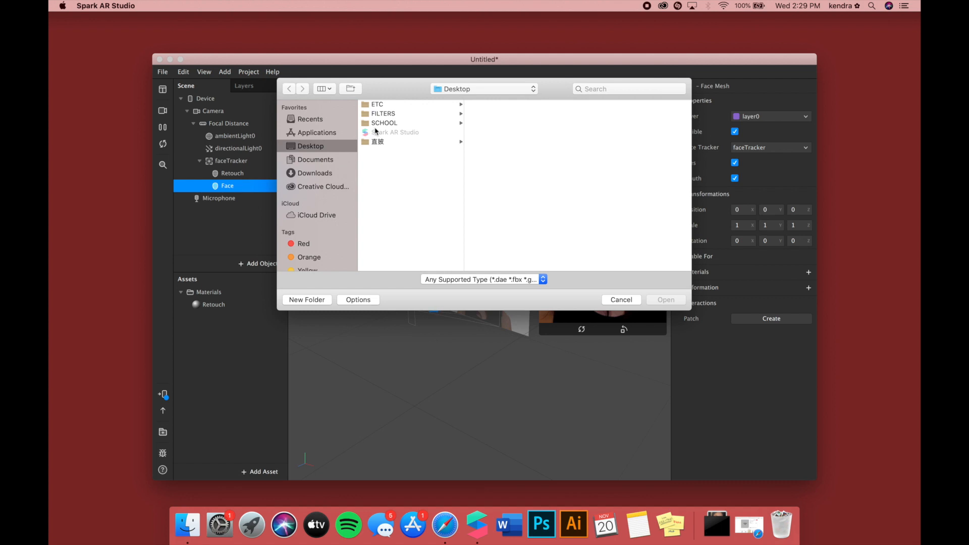
click(386, 114)
click(562, 132)
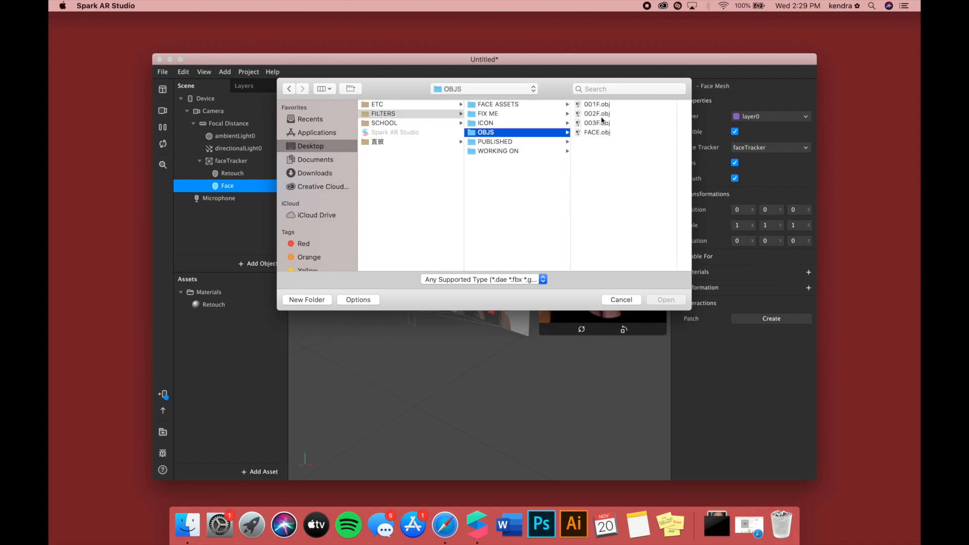
click(597, 133)
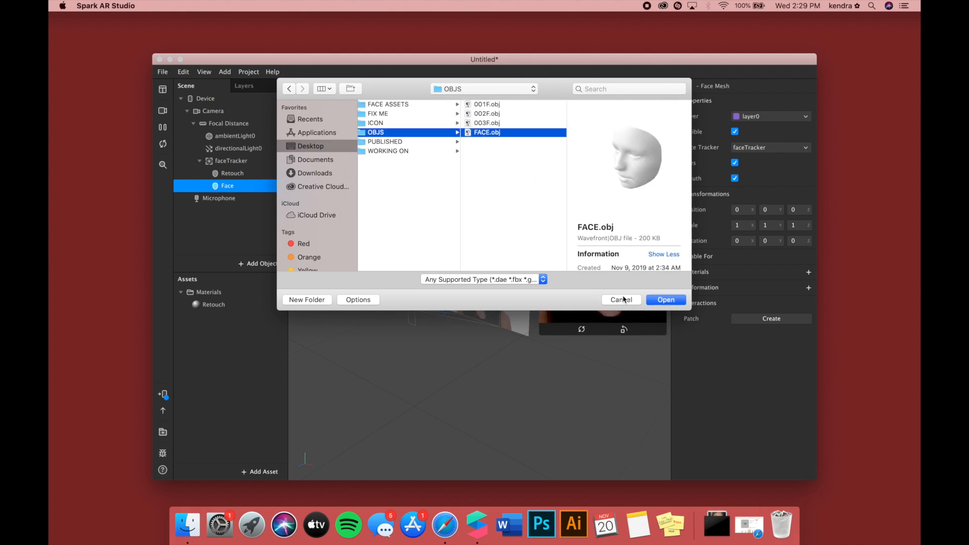
click(666, 299)
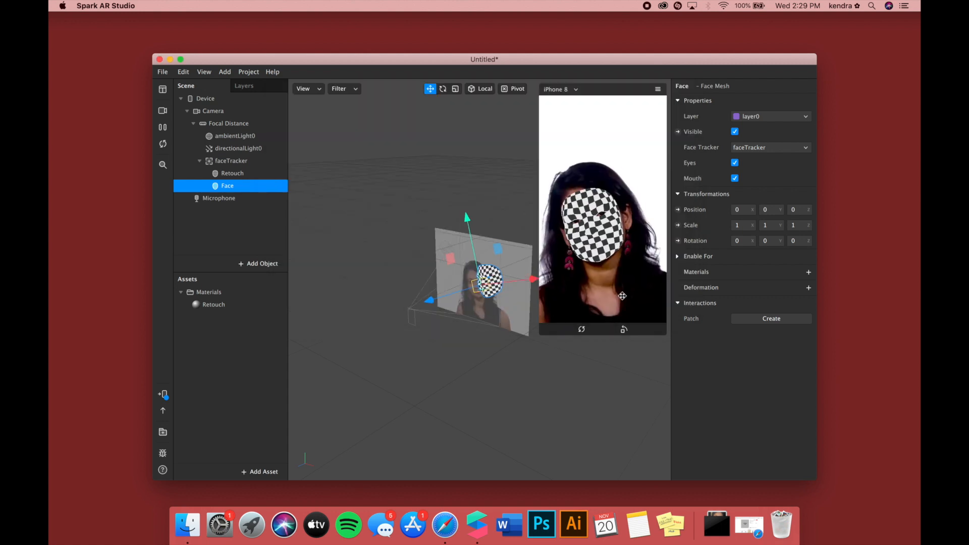
- Open a new Safari window and load the sculpting web app at stephaneginier.com
right_click(442, 525)
click(468, 427)
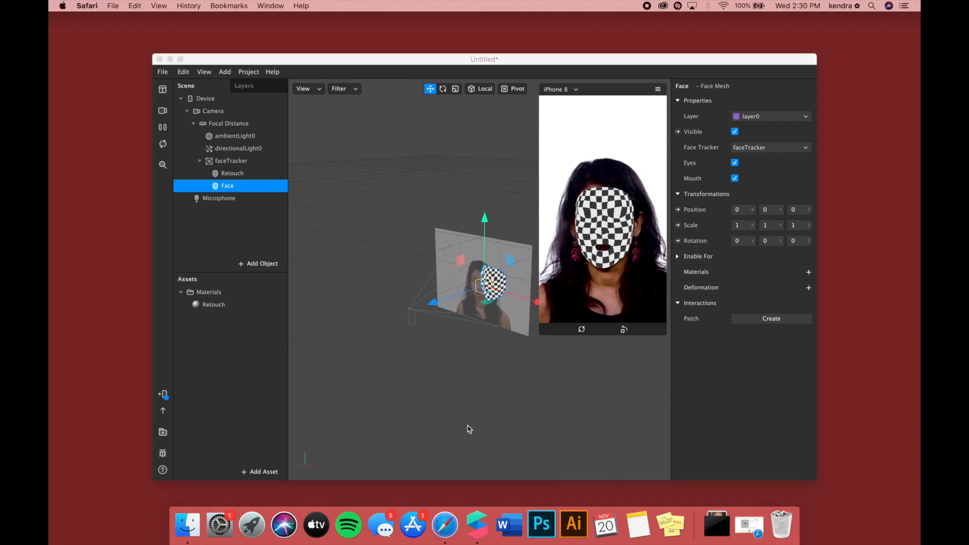
text(stephaneginier.com/sculptgl/)
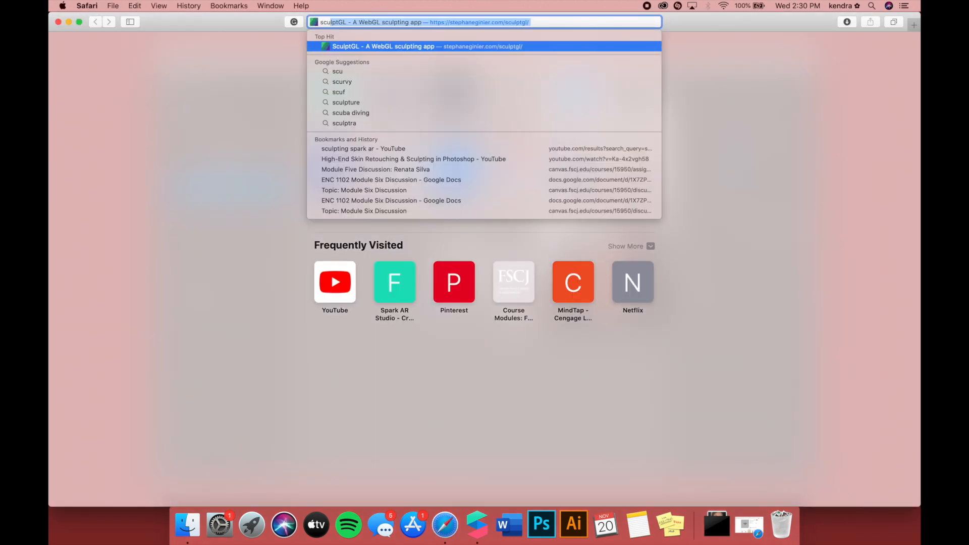
key(Return)
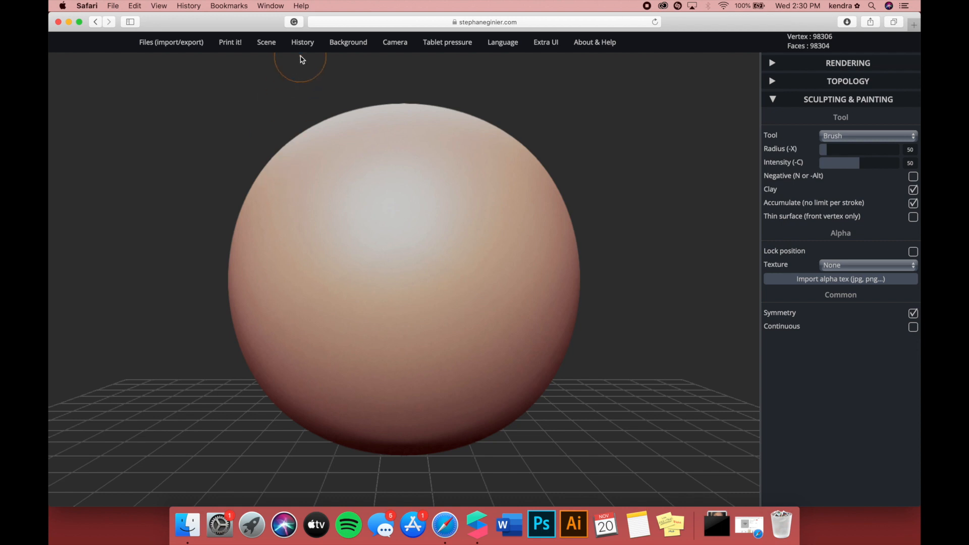
- Clear the default sphere from the sculpting scene and confirm the clearing
mouse_move(258, 50)
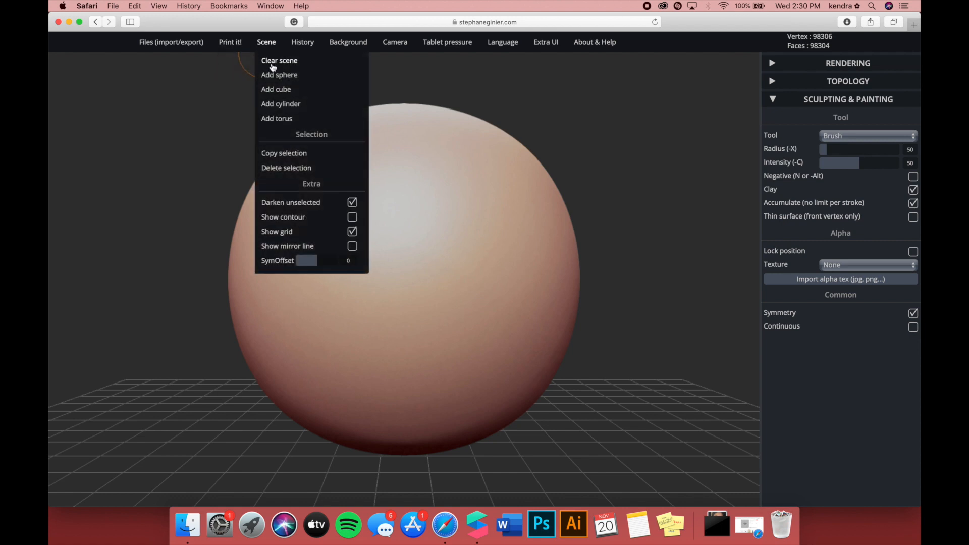
click(271, 61)
click(579, 276)
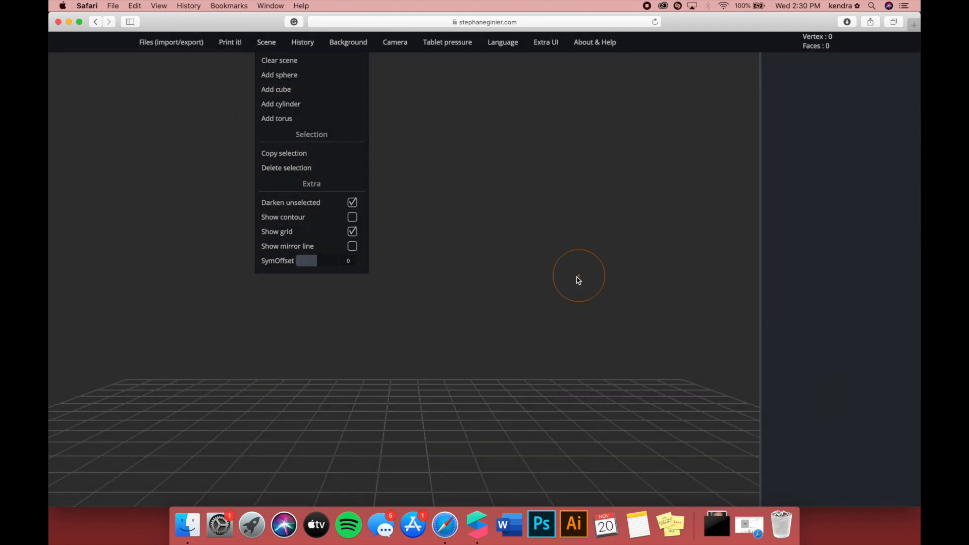
- Import faceMesh.obj into the empty sculpting scene from the Mesh folder inside the desktop's FILTERS > FACE ASSETS folder
click(188, 538)
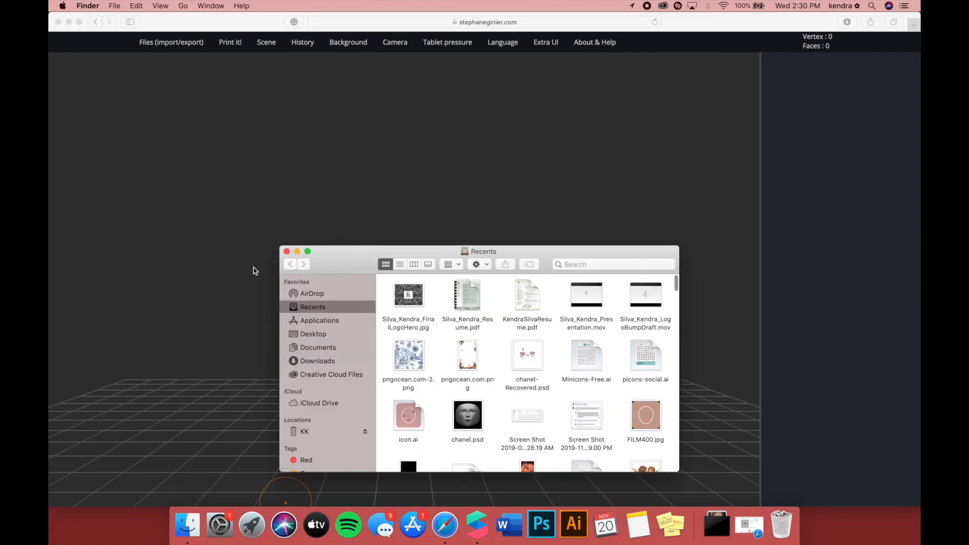
click(308, 334)
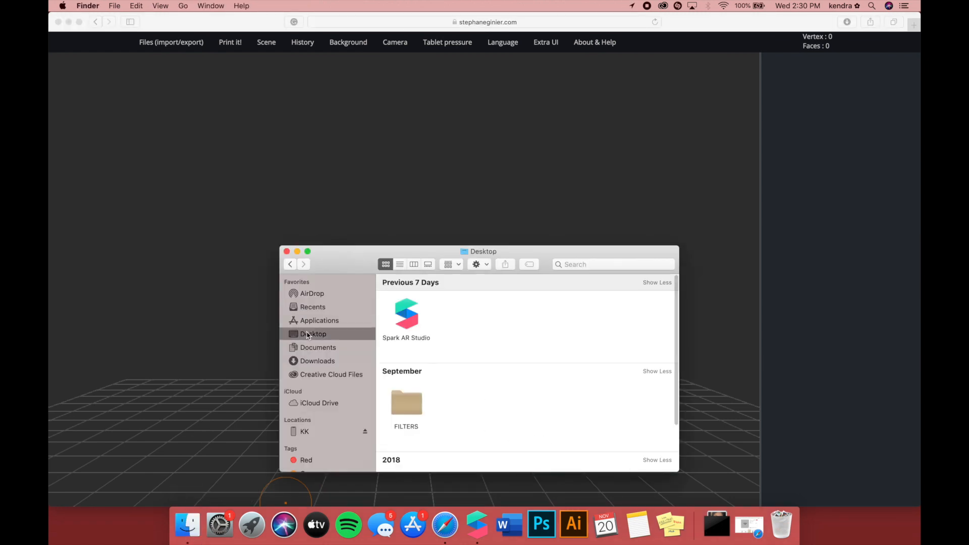
double_click(413, 404)
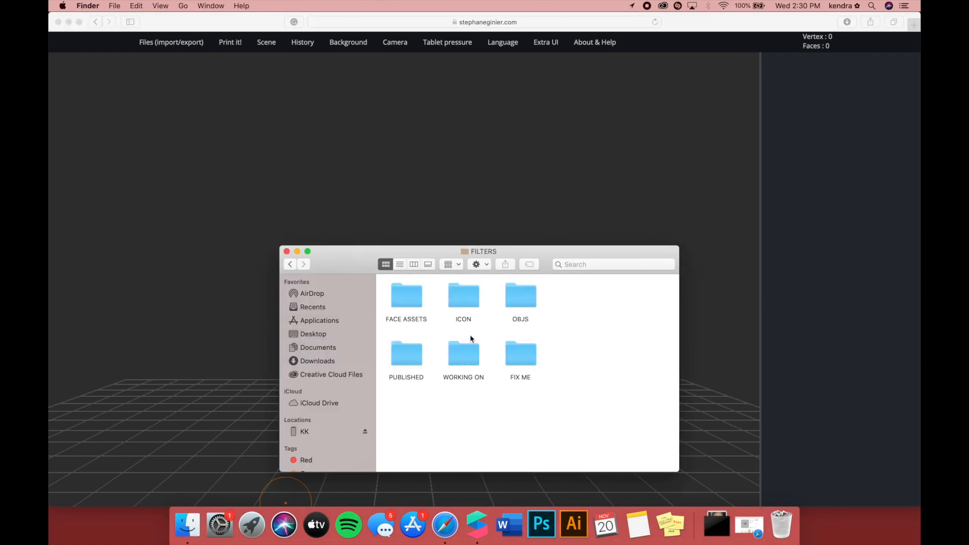
click(414, 294)
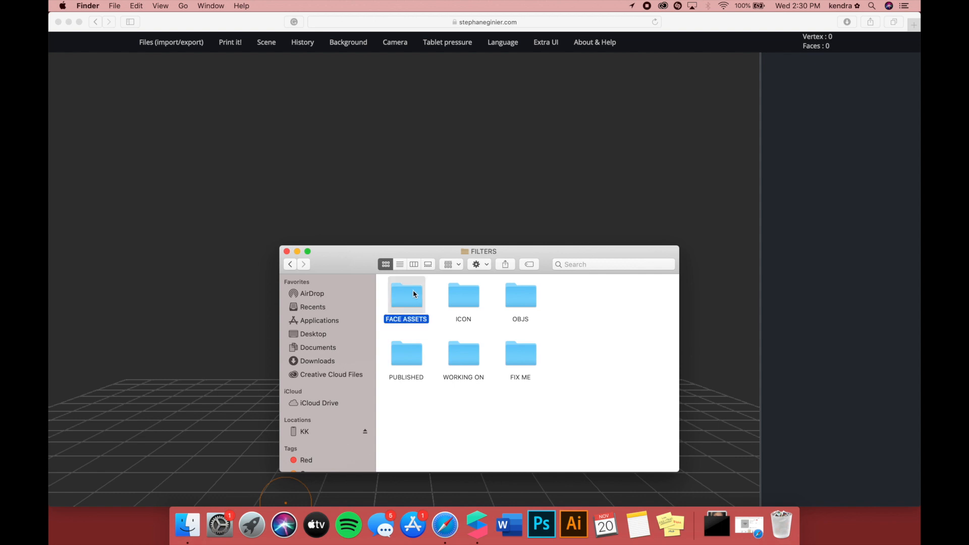
double_click(412, 294)
double_click(412, 295)
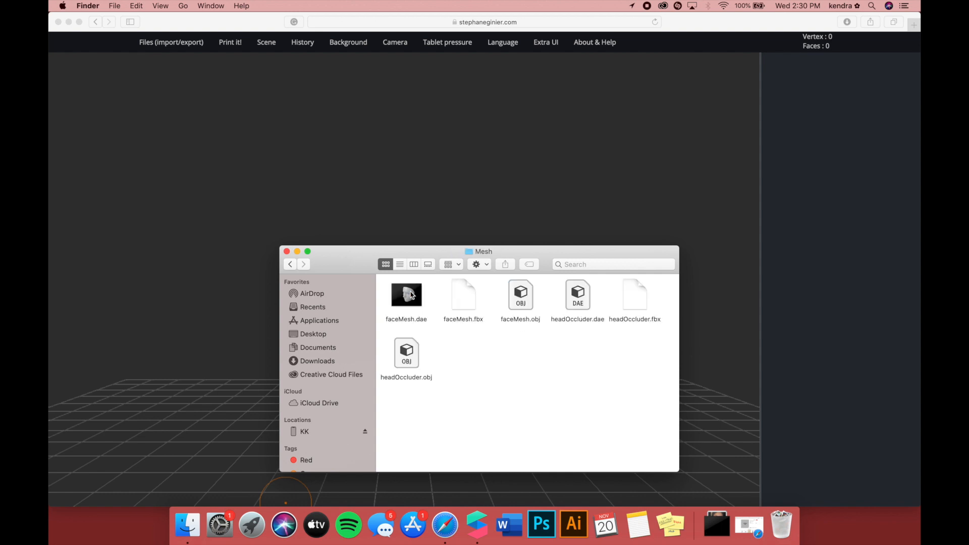
click(522, 301)
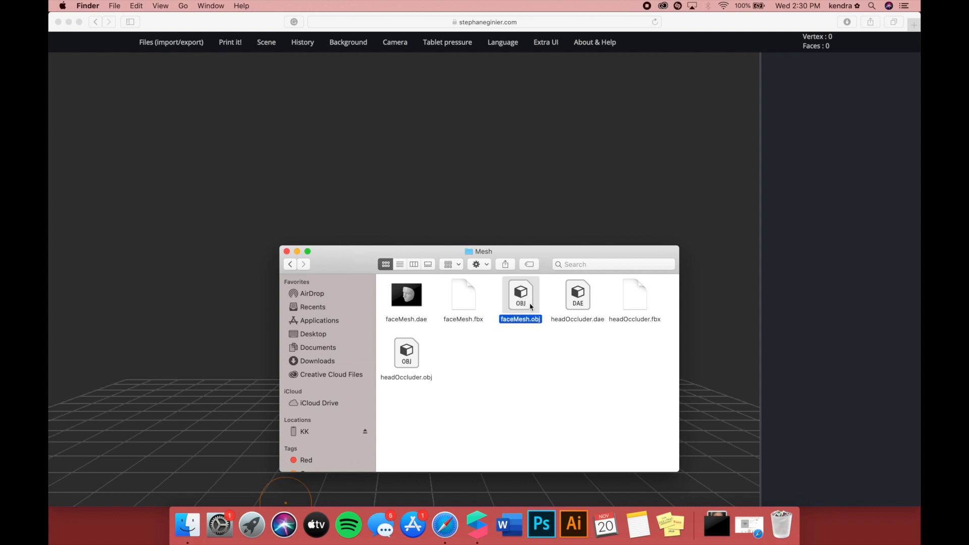
drag(525, 305, 445, 169)
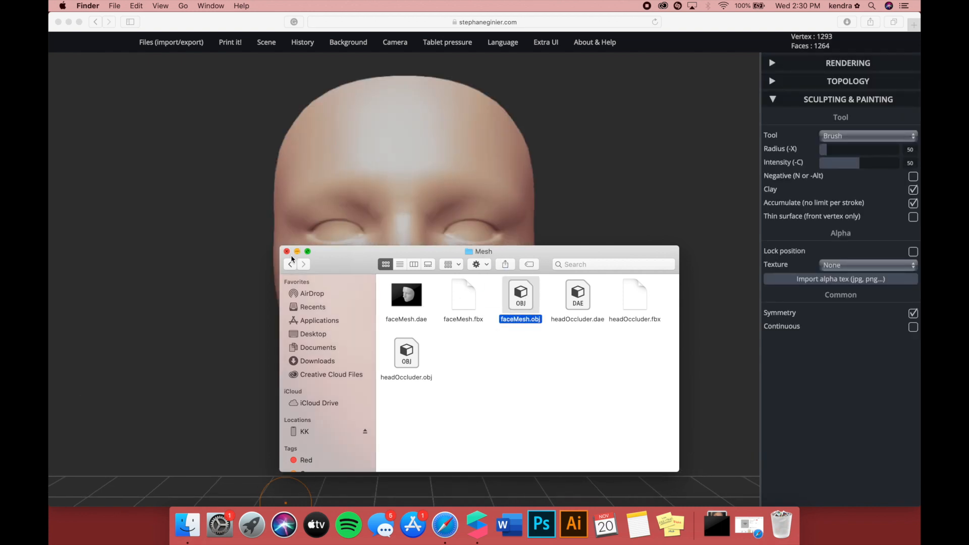
key(super+w)
click(640, 180)
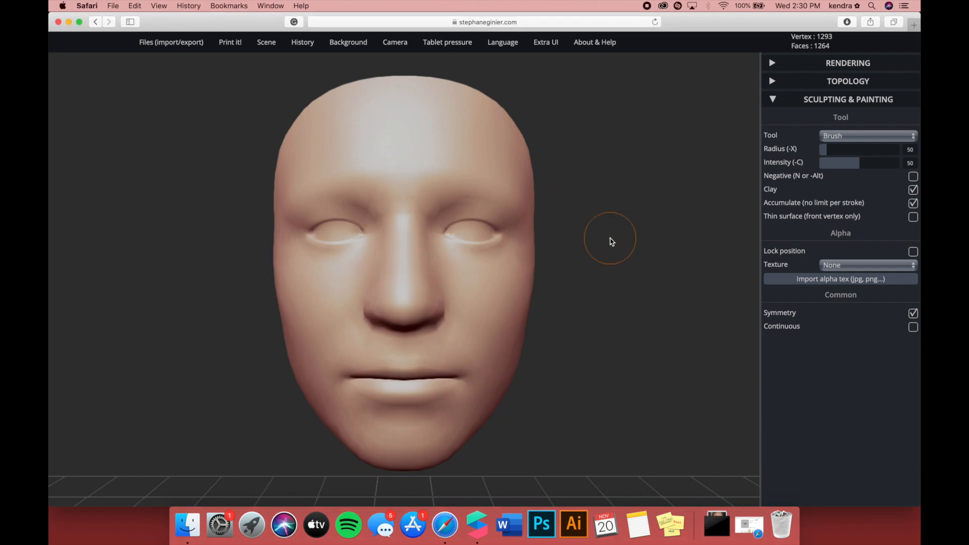
- Choose the Move tool, reduce its radius to 98 and pull the upper lip slightly upward with symmetry on
click(876, 137)
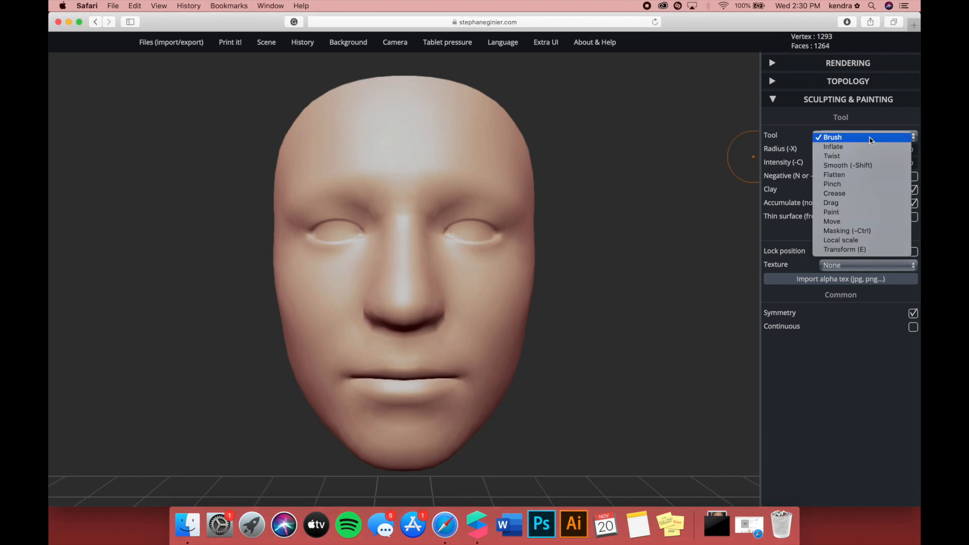
click(845, 222)
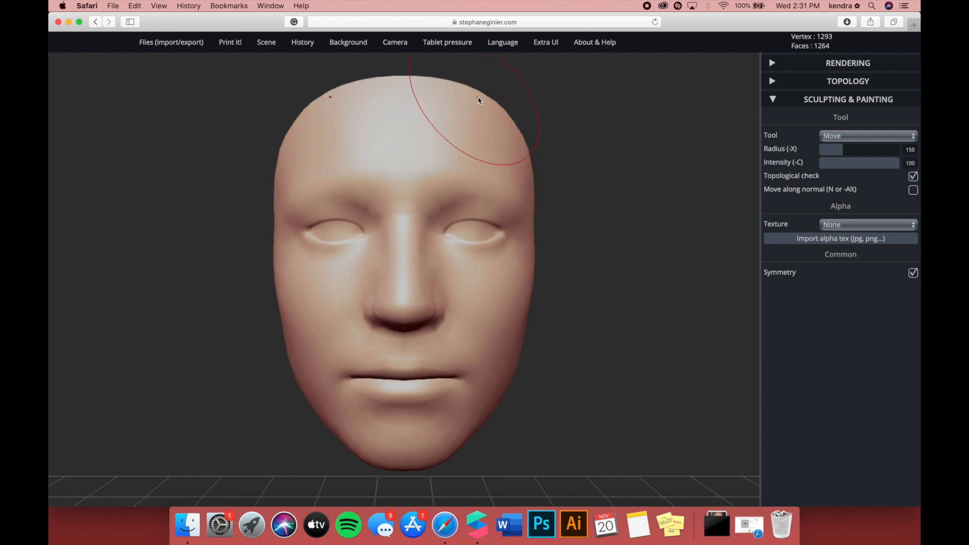
drag(477, 96, 479, 104)
drag(842, 149, 837, 148)
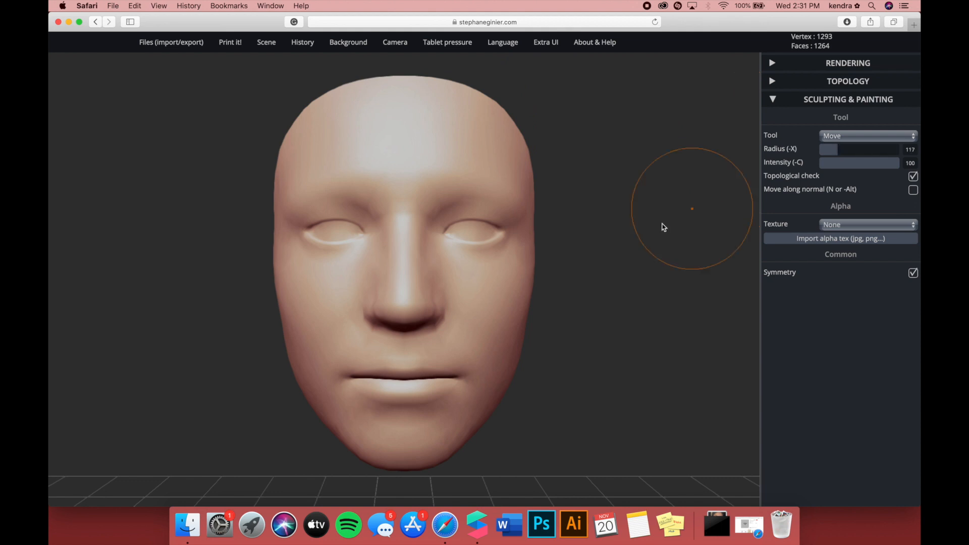
drag(838, 153, 835, 153)
drag(419, 376, 419, 369)
mouse_move(421, 367)
mouse_down()
mouse_move(410, 369)
mouse_move(434, 372)
mouse_up()
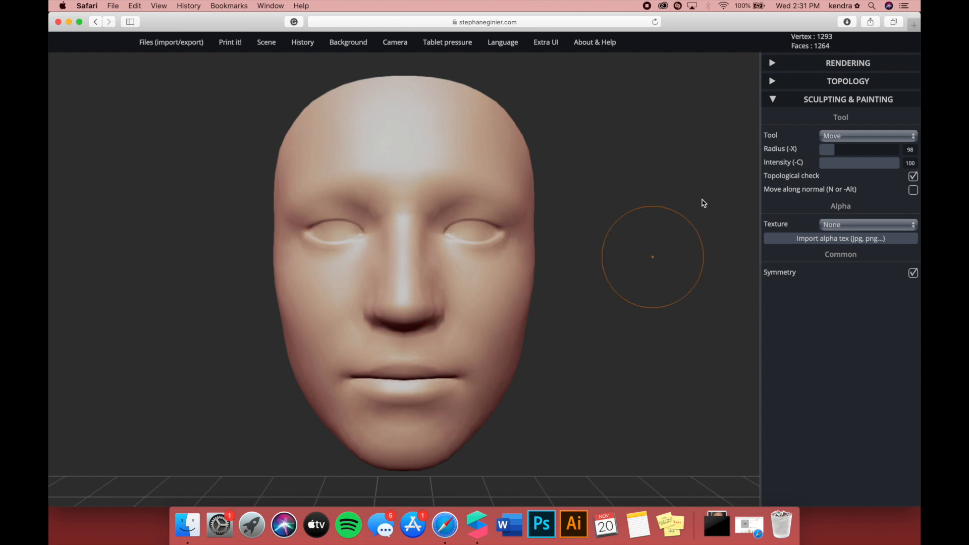
- Set the Move radius to 130, make the lips fuller, lift the mouth corners and slightly narrow the nose
click(839, 147)
mouse_move(420, 368)
mouse_down()
mouse_move(399, 463)
mouse_move(405, 404)
mouse_move(375, 365)
mouse_move(363, 404)
mouse_move(359, 393)
mouse_move(406, 404)
mouse_move(399, 408)
mouse_move(453, 401)
mouse_move(433, 404)
mouse_up()
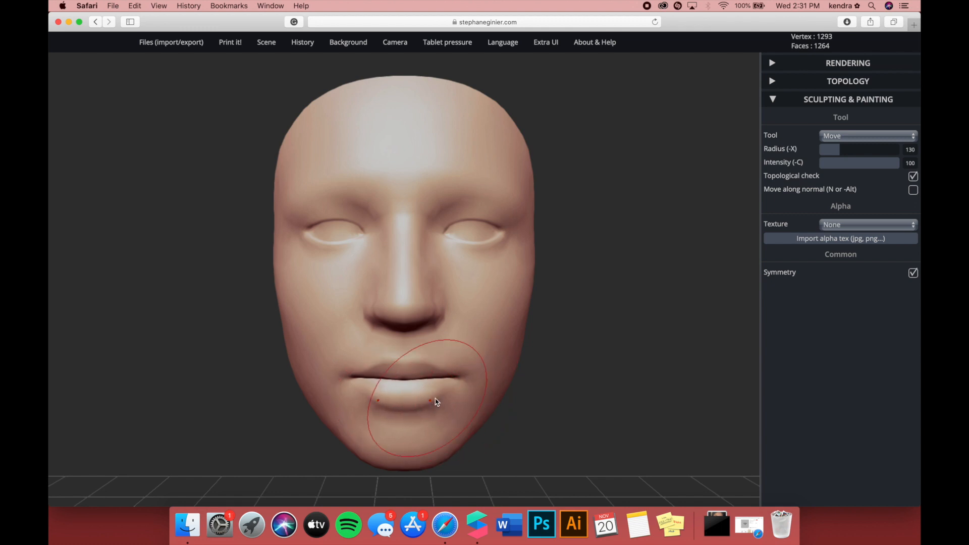
drag(416, 383, 418, 386)
drag(351, 383, 353, 375)
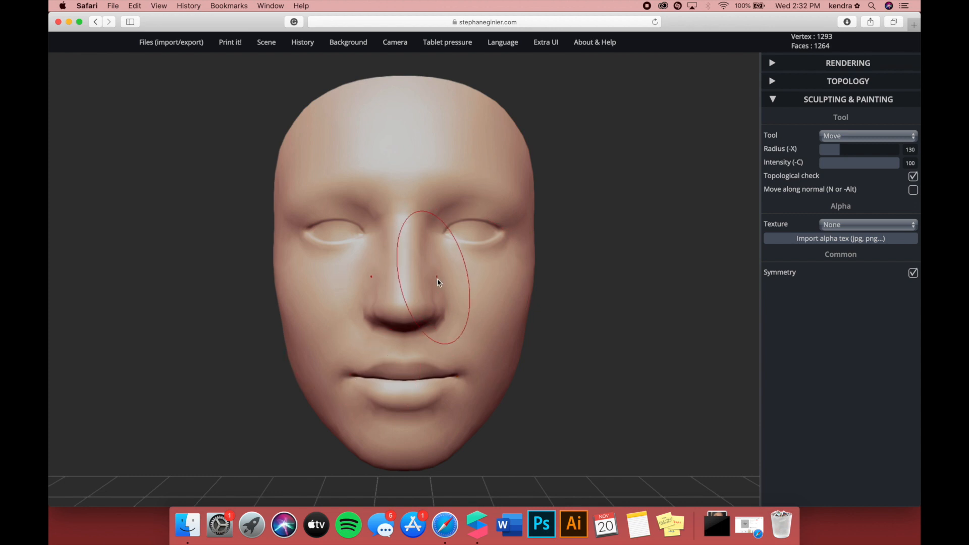
drag(437, 283, 433, 281)
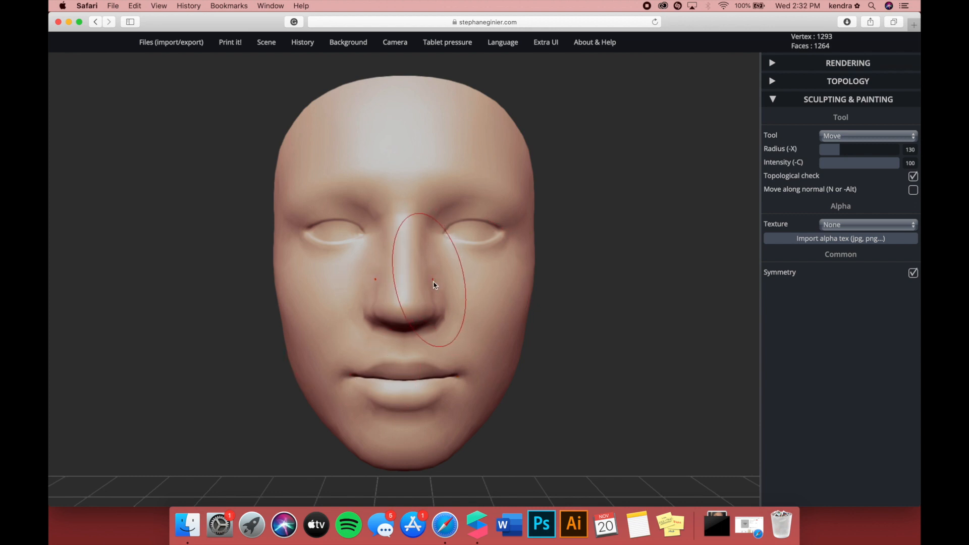
- Slim the lower cheeks and refine the chin with the Move tool, enlarging its radius to 204
drag(517, 347, 517, 328)
click(849, 152)
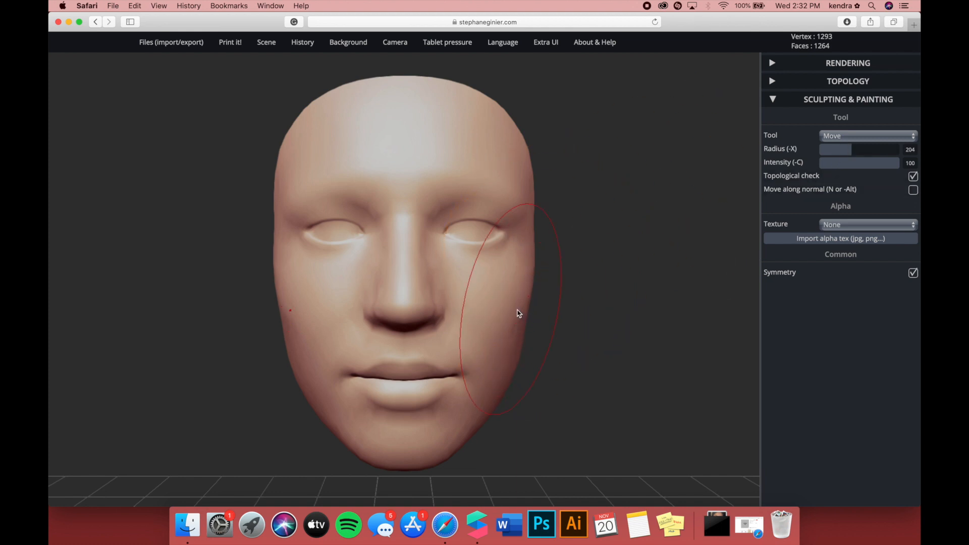
drag(518, 324, 500, 337)
drag(439, 461, 438, 461)
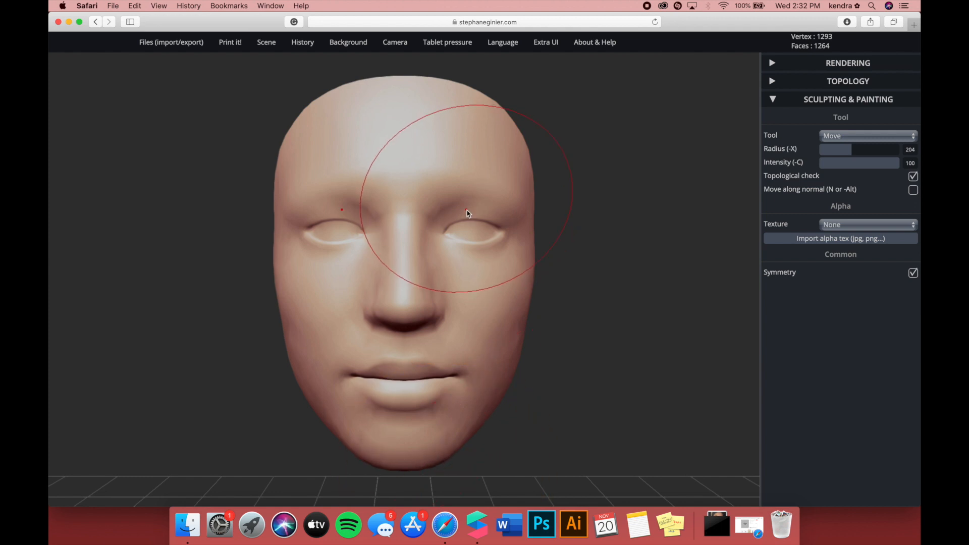
- Try pulling the upper forehead outward with the Move tool and undo the stroke
drag(452, 117, 530, 86)
key(super+z)
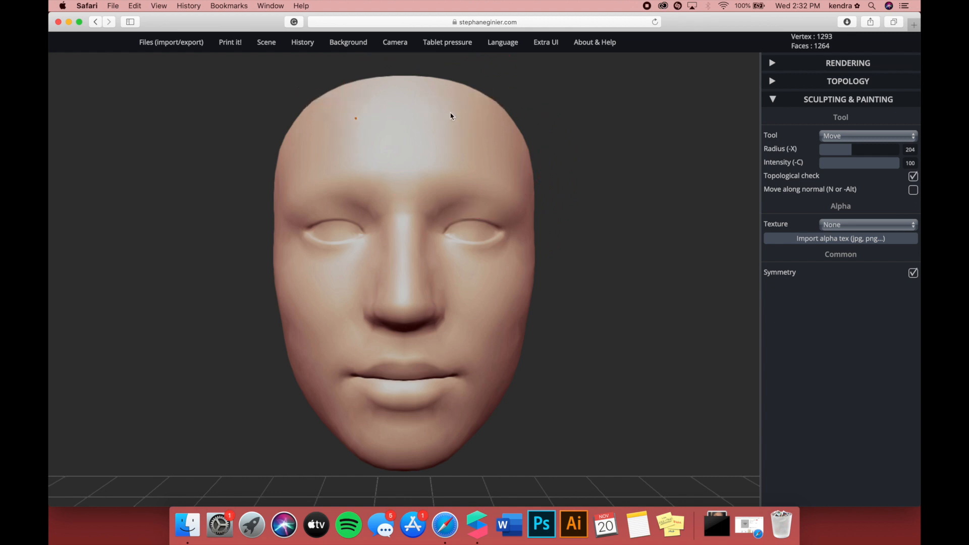
- Try stretching the eyes open vertically with the Move tool and undo both strokes
drag(476, 243, 477, 260)
drag(475, 222, 475, 201)
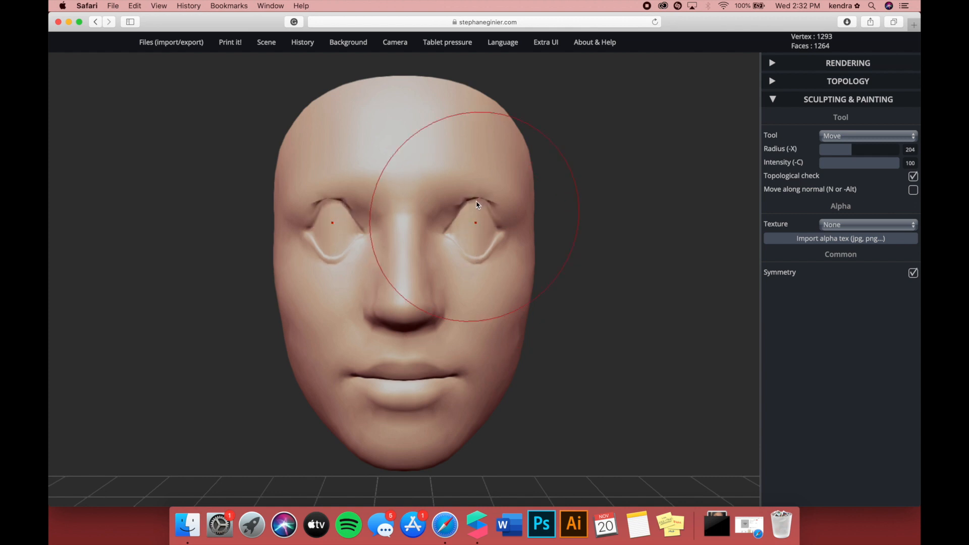
mouse_move(302, 43)
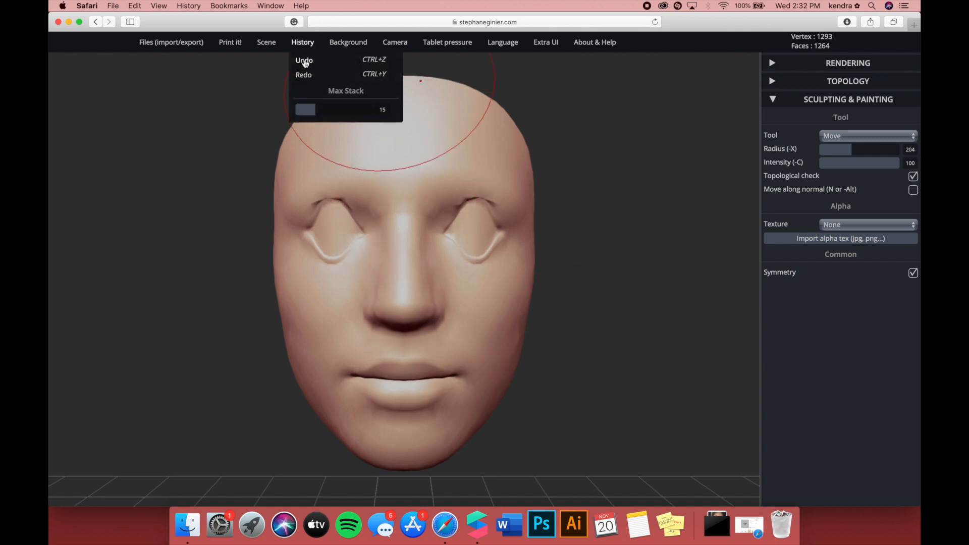
click(304, 60)
click(305, 61)
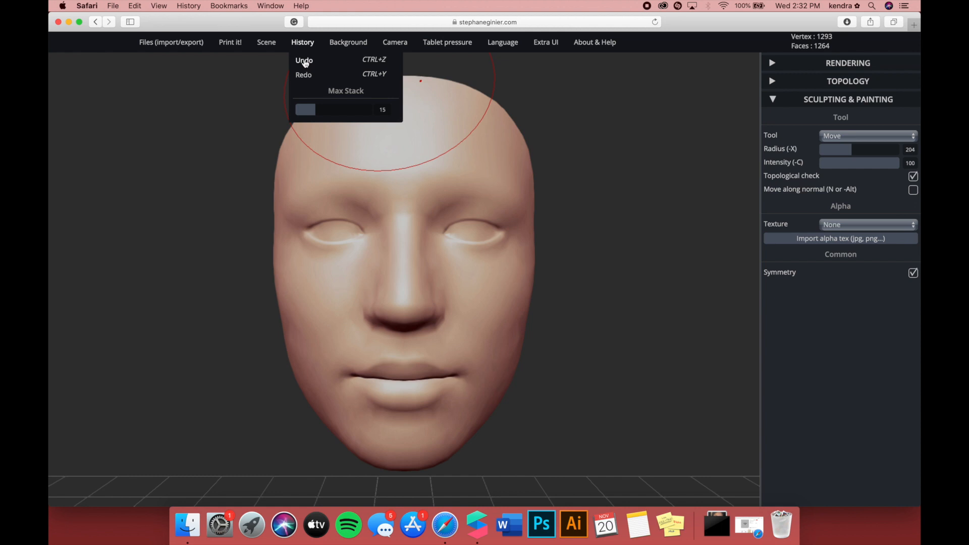
- Export the sculpted face as an OBJ file and close the sculpting page to return to Spark AR Studio
mouse_move(185, 45)
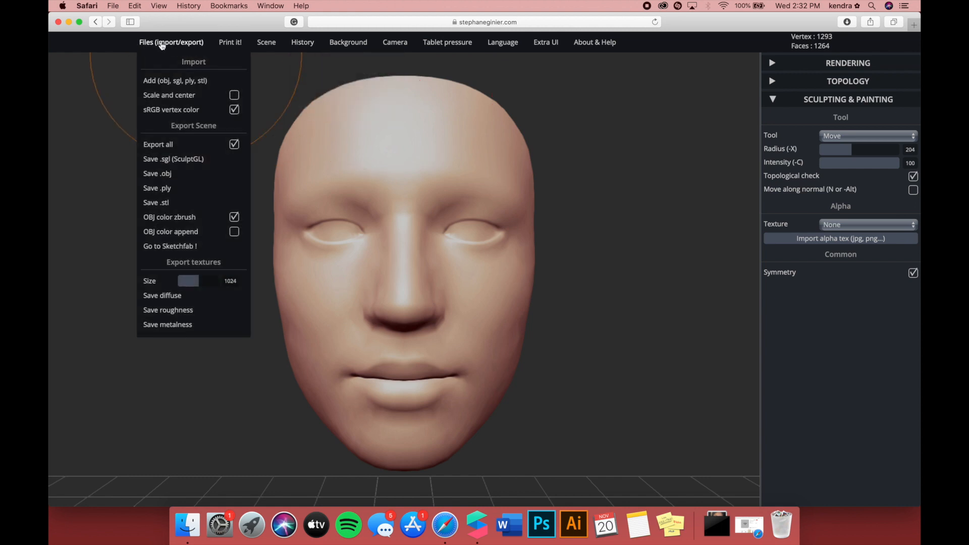
click(157, 177)
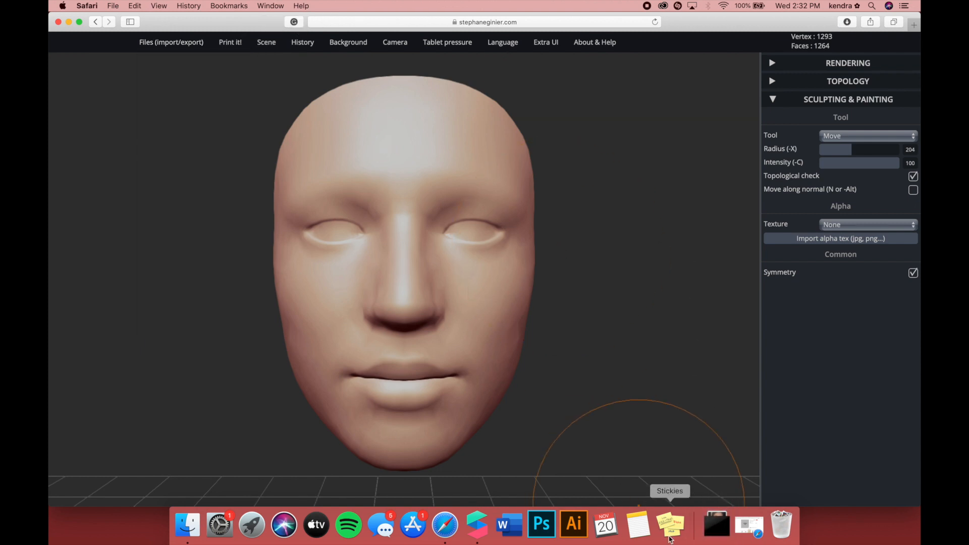
drag(836, 151, 831, 148)
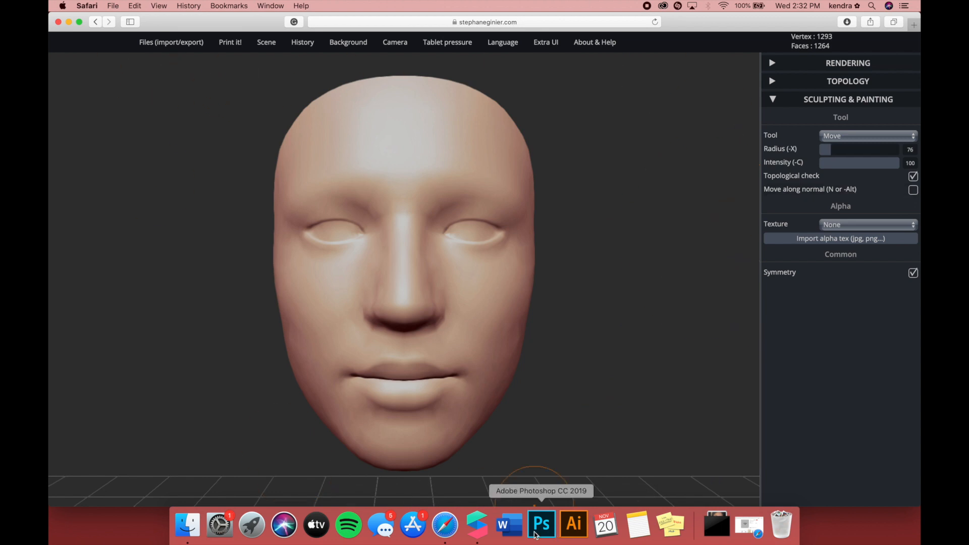
click(58, 22)
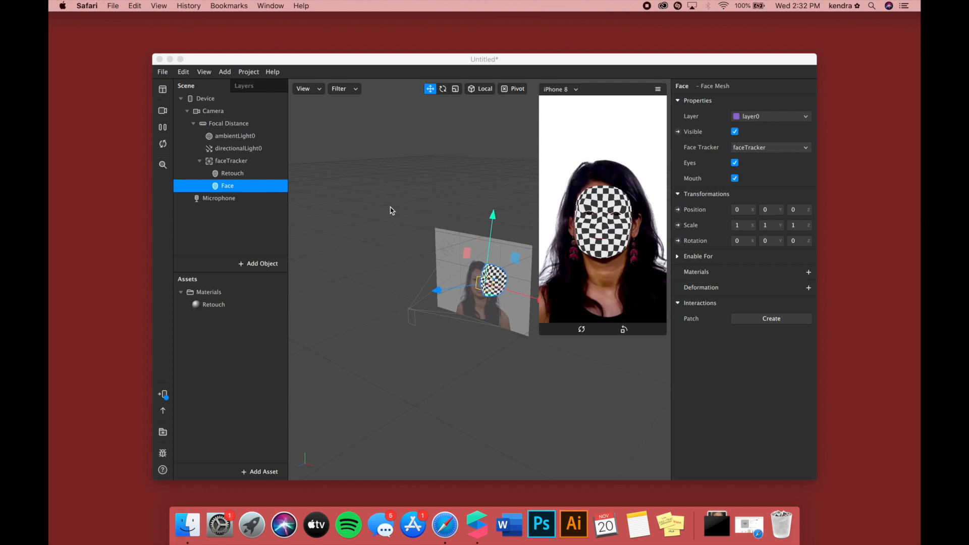
- Add a deformation to the Face mesh using the FACE object from FILTERS/OBJS, and enlarge the device preview
click(808, 287)
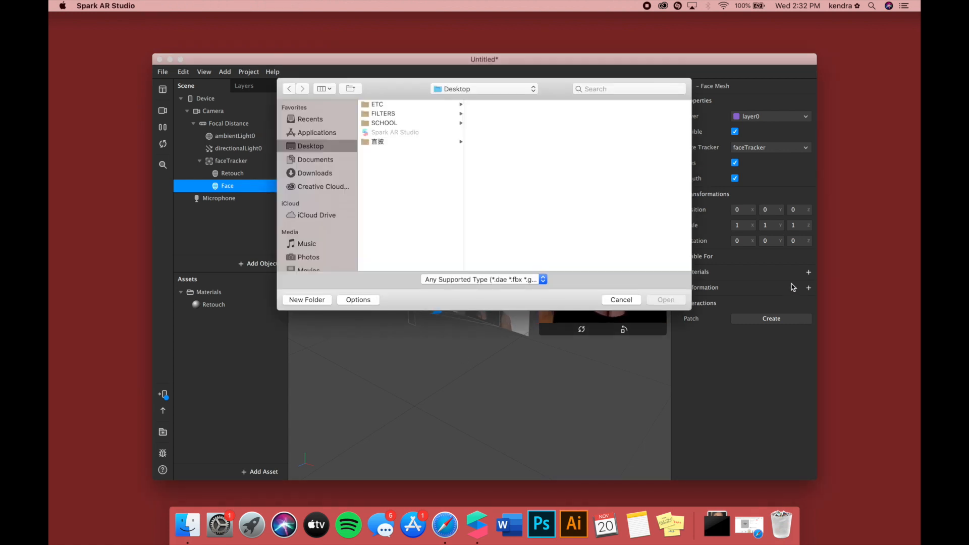
click(383, 114)
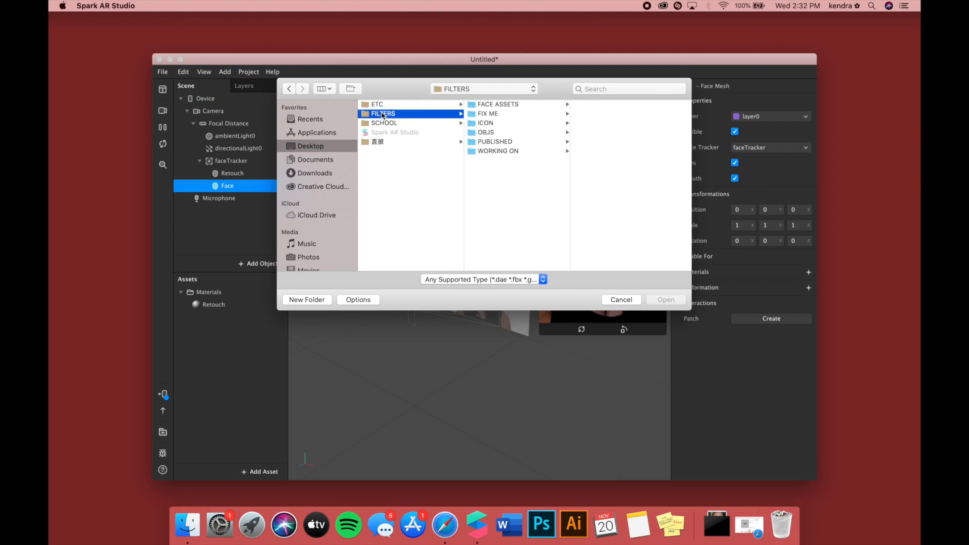
click(492, 132)
double_click(580, 131)
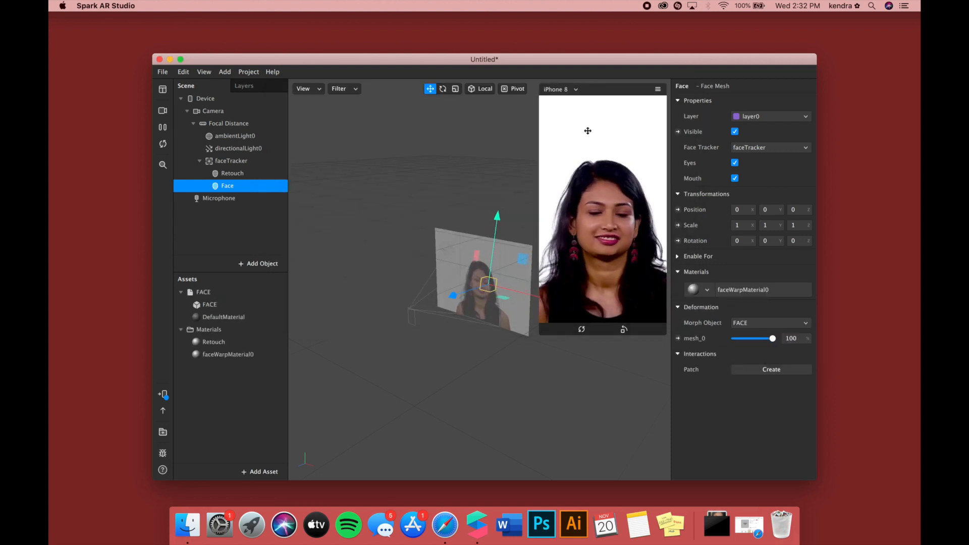
drag(541, 335, 510, 370)
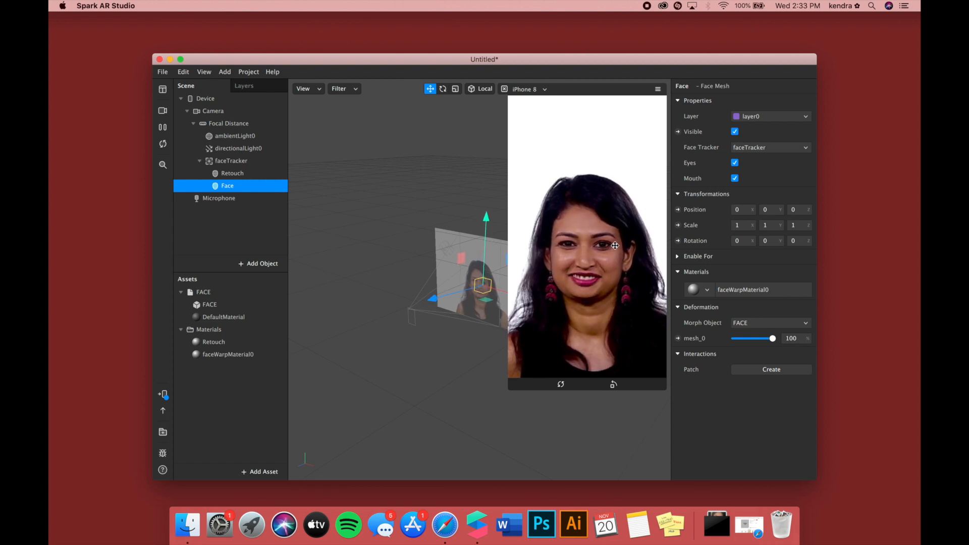
- Collapse the FACE asset and rename the face warp material to Face
click(188, 293)
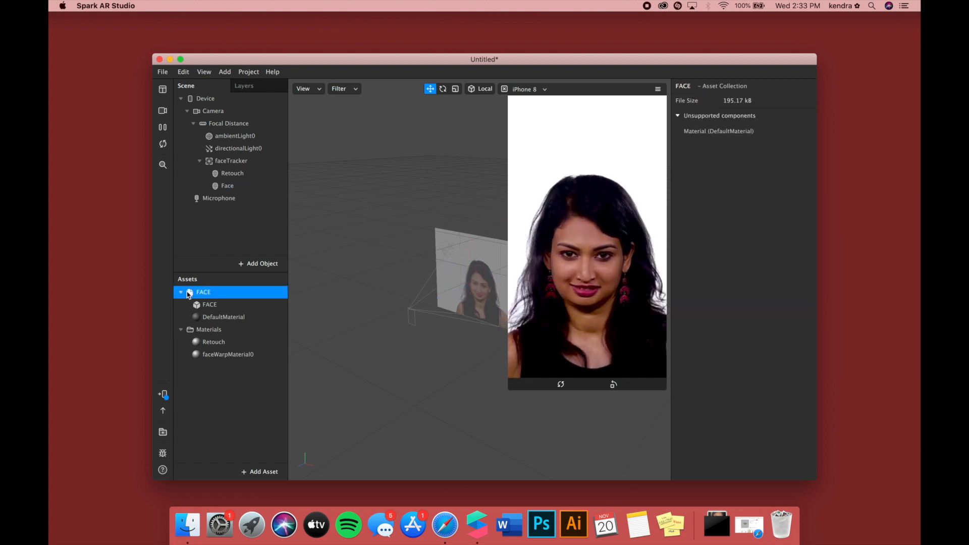
click(179, 293)
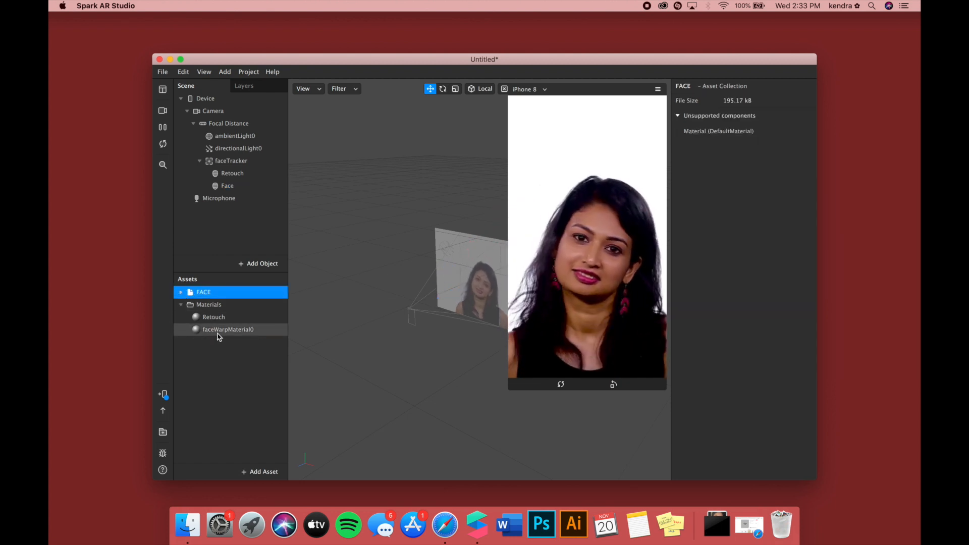
click(218, 330)
double_click(214, 331)
text(Fac)
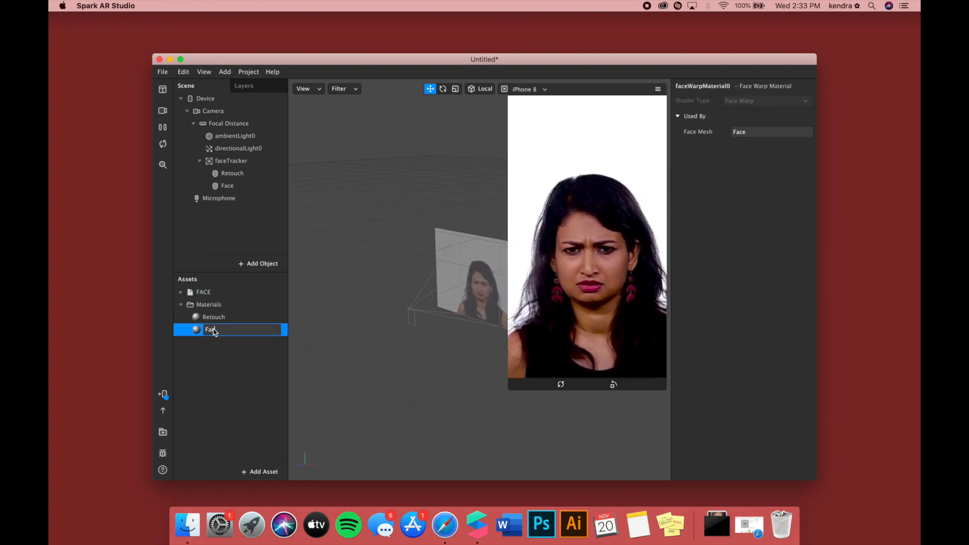
text(e)
key(Return)
- Add another face mesh under faceTracker and name it Mask
click(254, 161)
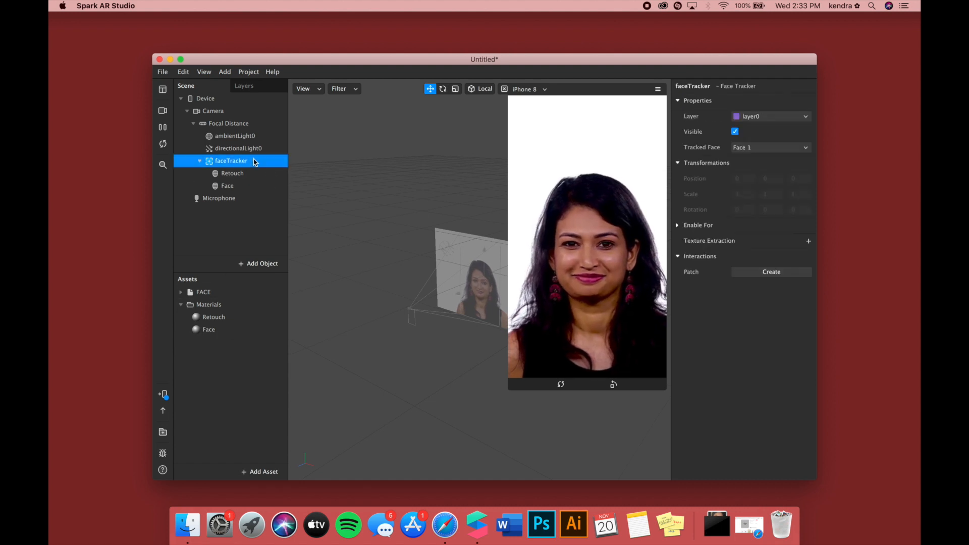
right_click(255, 162)
mouse_move(303, 168)
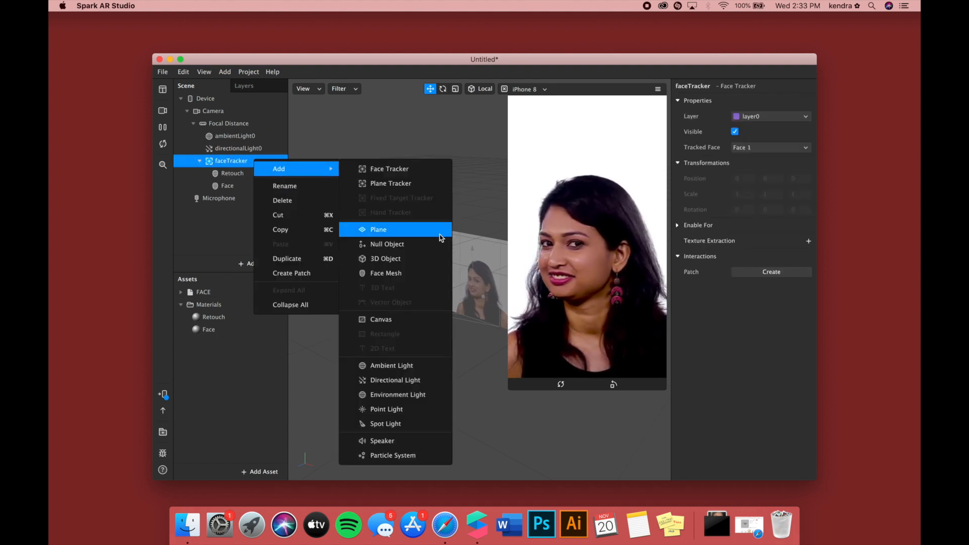
click(386, 273)
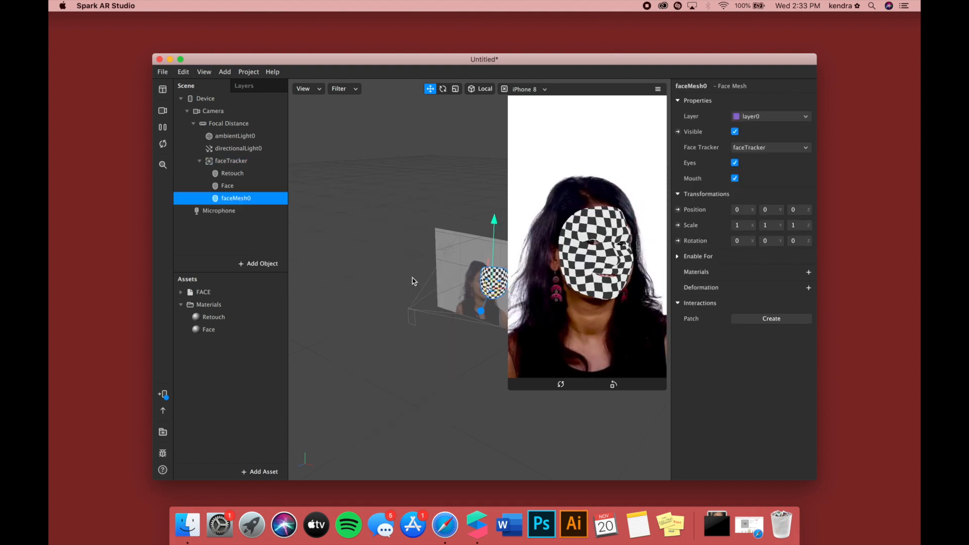
double_click(231, 198)
text(Mask)
key(Return)
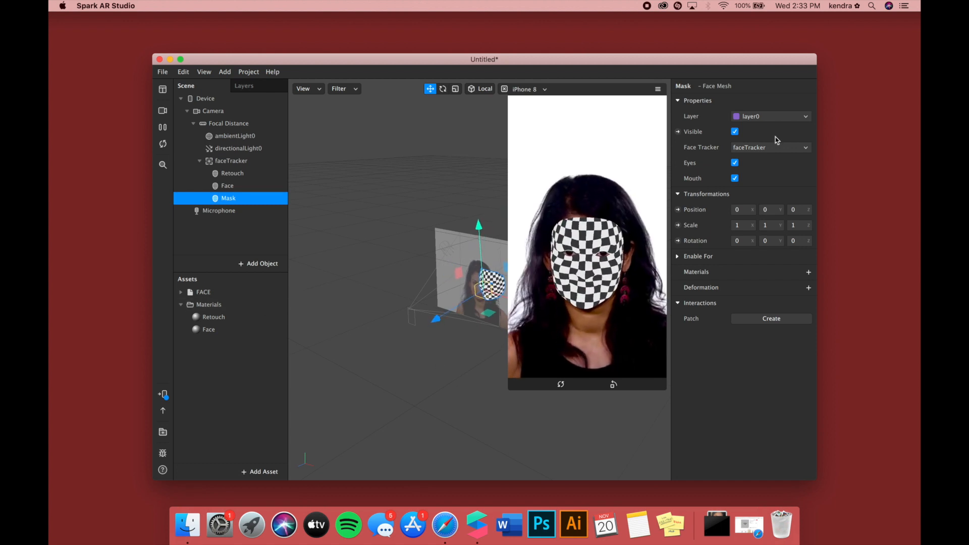
- Create a new material for the Mask mesh and name the material Mask
click(808, 272)
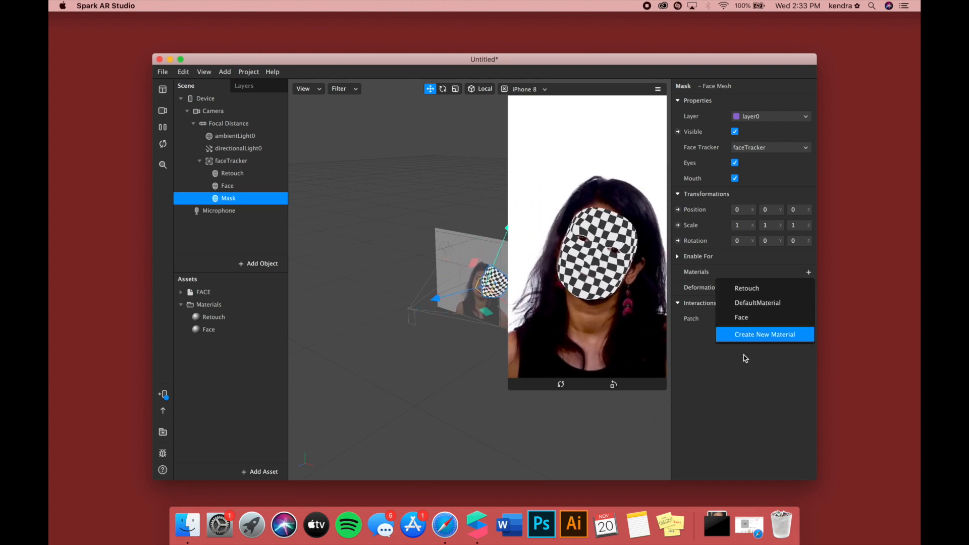
click(742, 336)
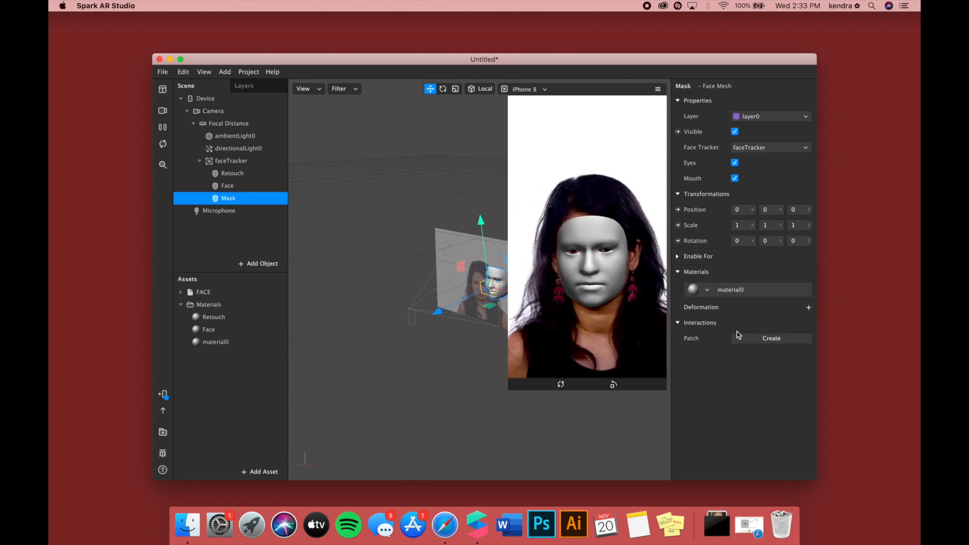
click(216, 343)
double_click(215, 343)
text(Mask)
click(231, 357)
- Set the Mask material's shader type to Flat
click(229, 345)
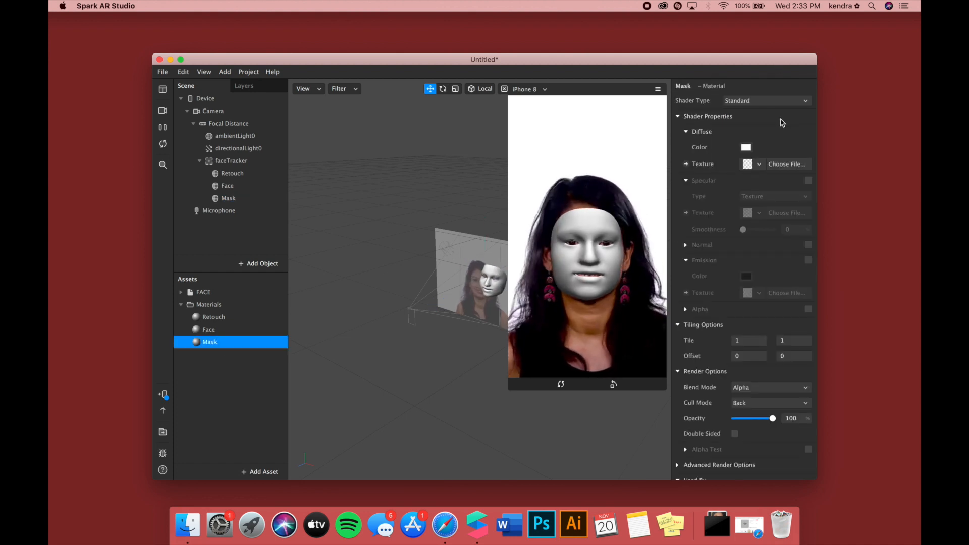
click(741, 104)
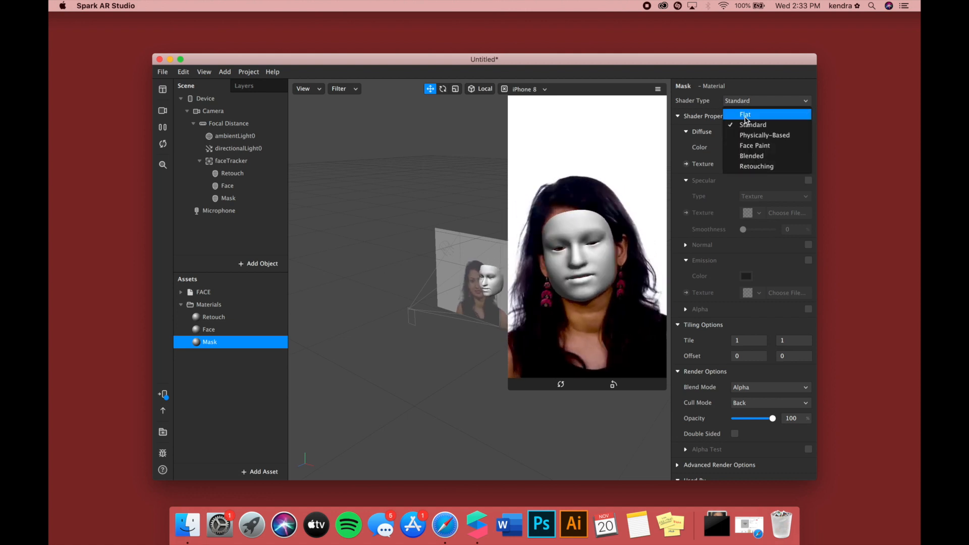
click(745, 116)
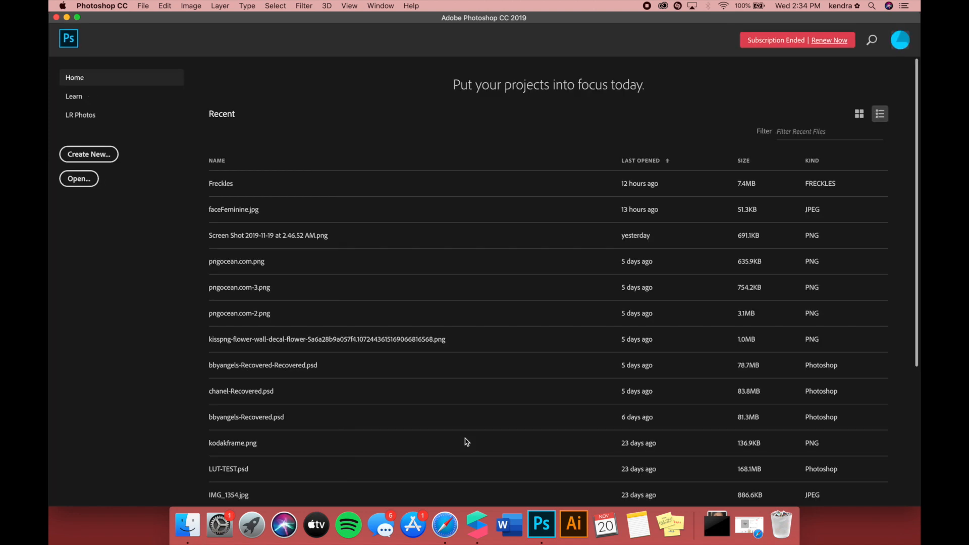
- In Photoshop, open faceFeminine.jpg from the Textures folder in FILTERS/FACE ASSETS on the Desktop
click(77, 180)
click(302, 150)
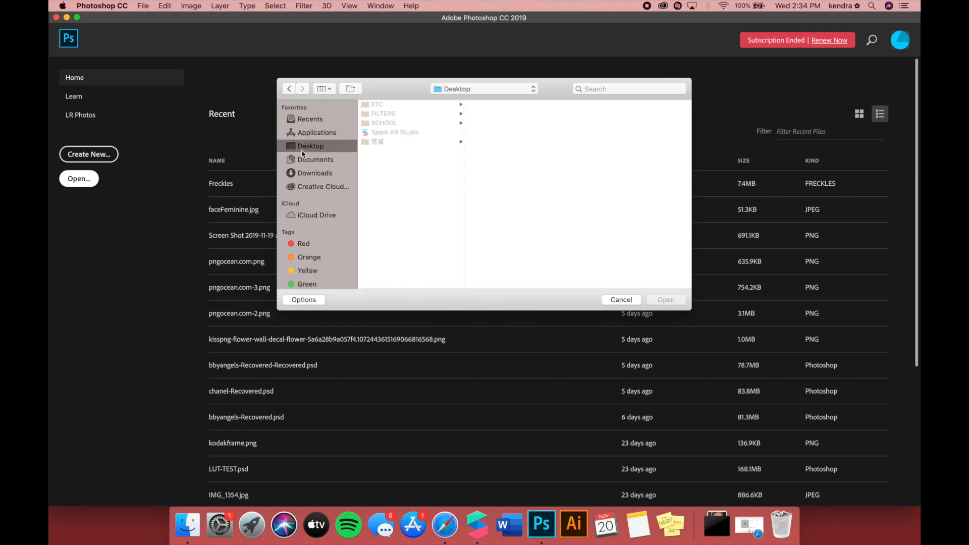
click(383, 115)
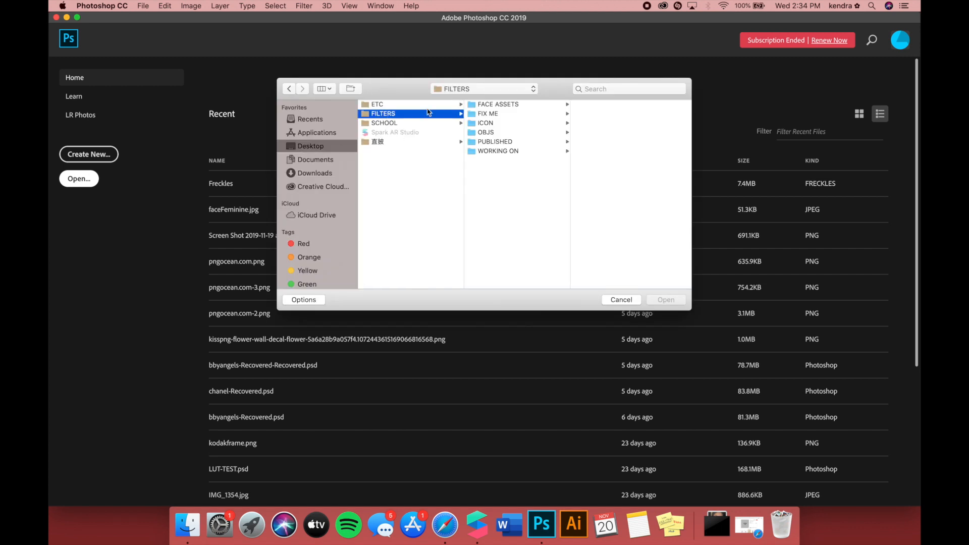
click(497, 103)
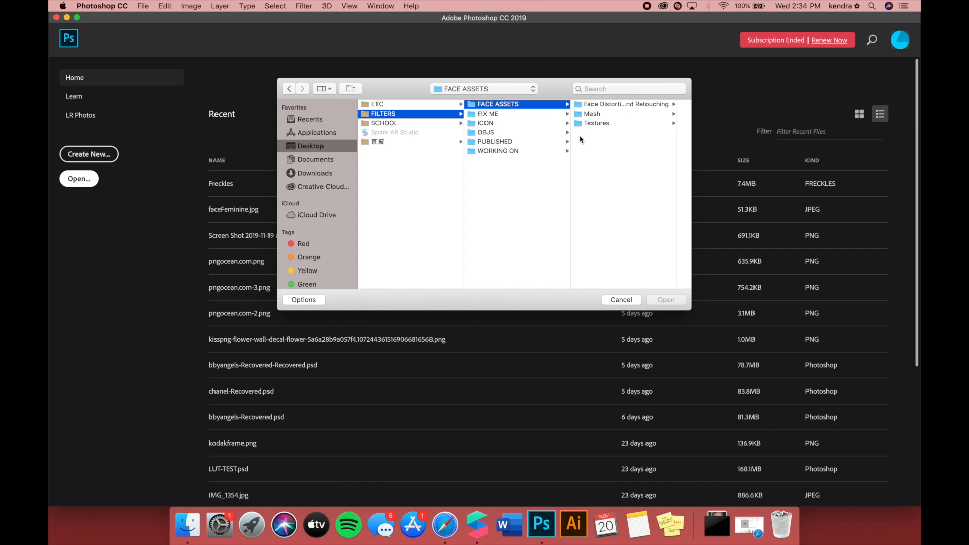
click(597, 123)
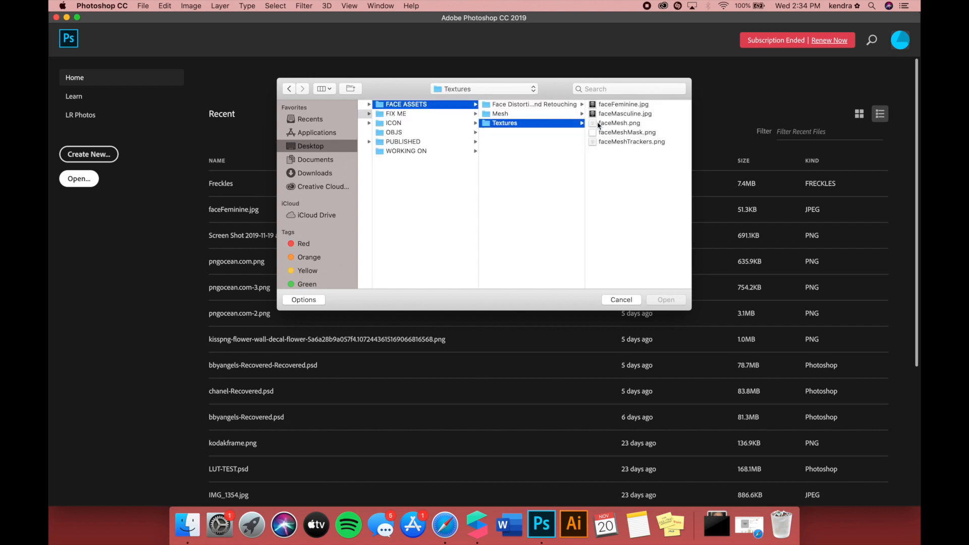
click(604, 106)
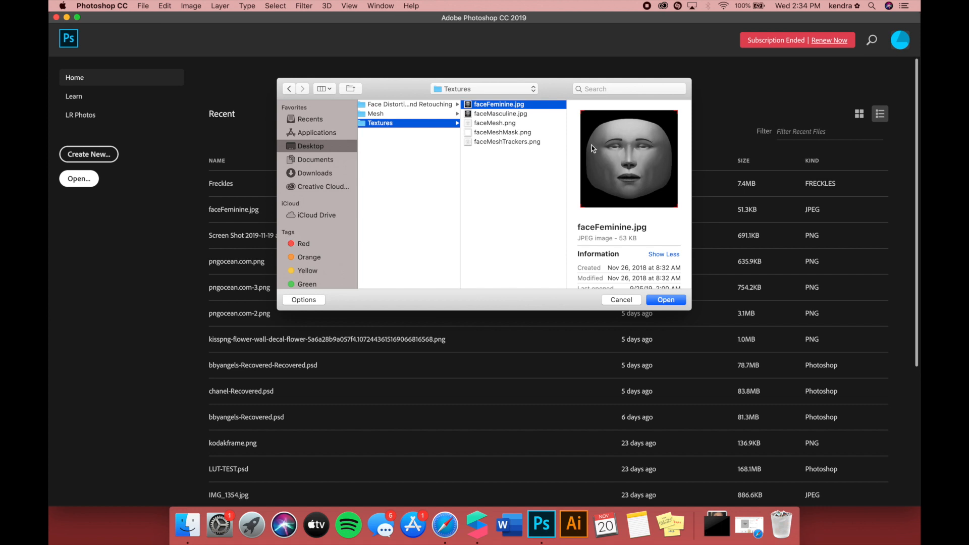
click(514, 115)
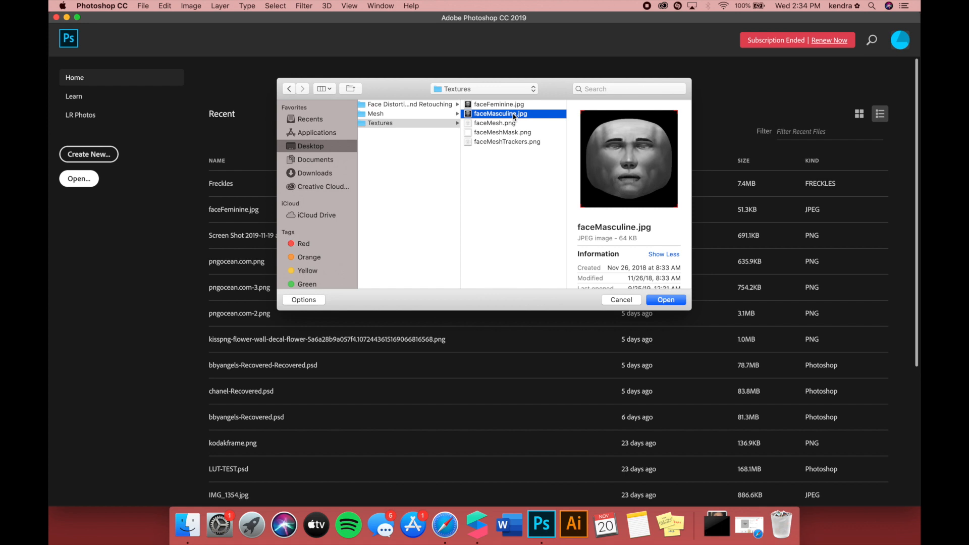
click(501, 105)
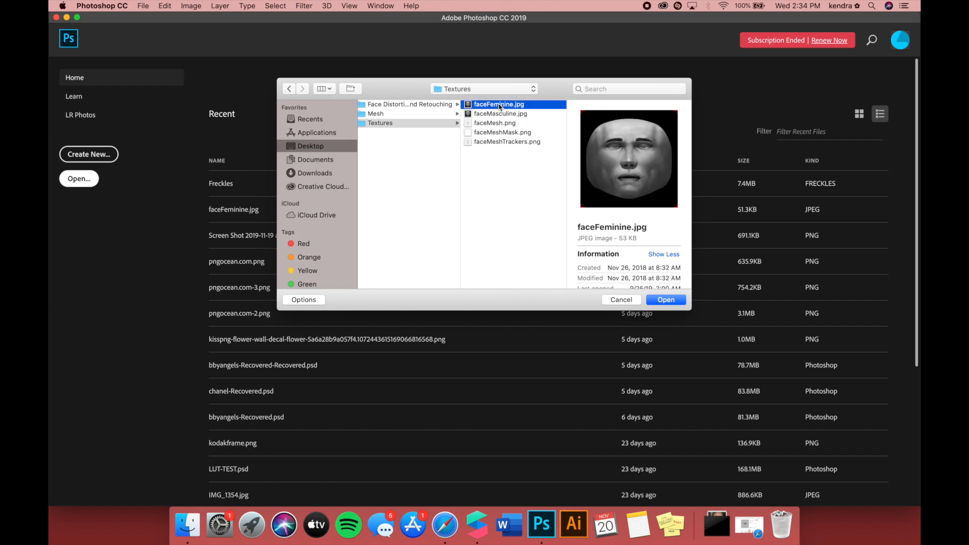
double_click(499, 106)
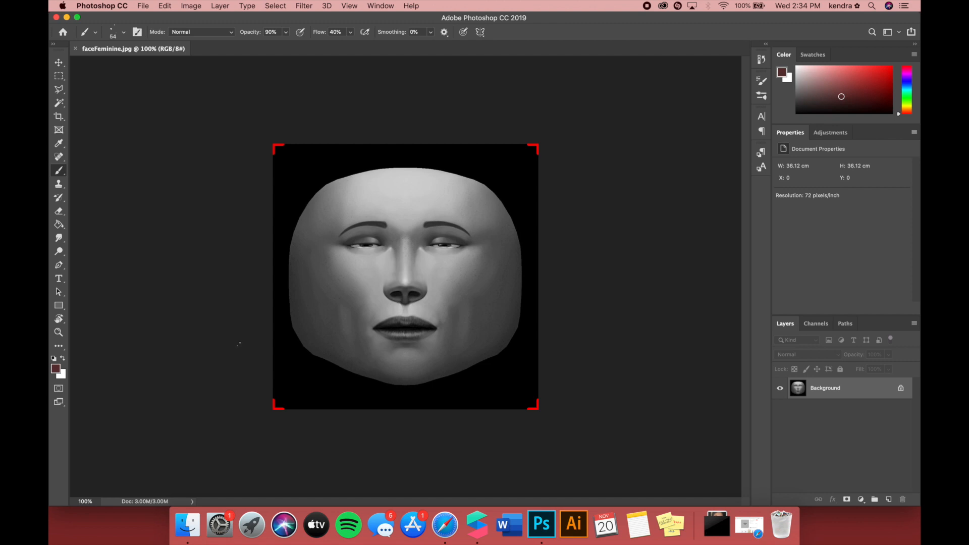
- Set the face image's resolution to 150 pixels/inch with resampling enabled
click(199, 5)
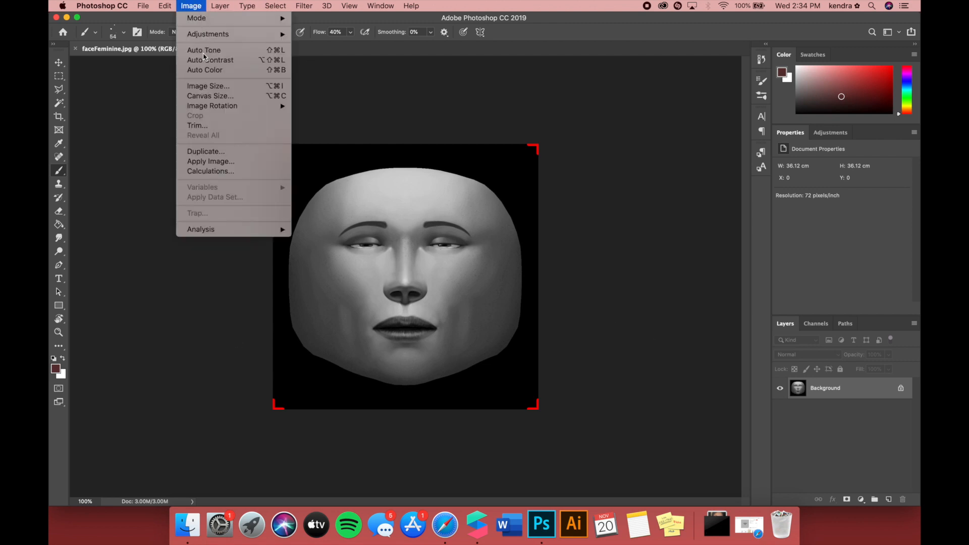
click(207, 87)
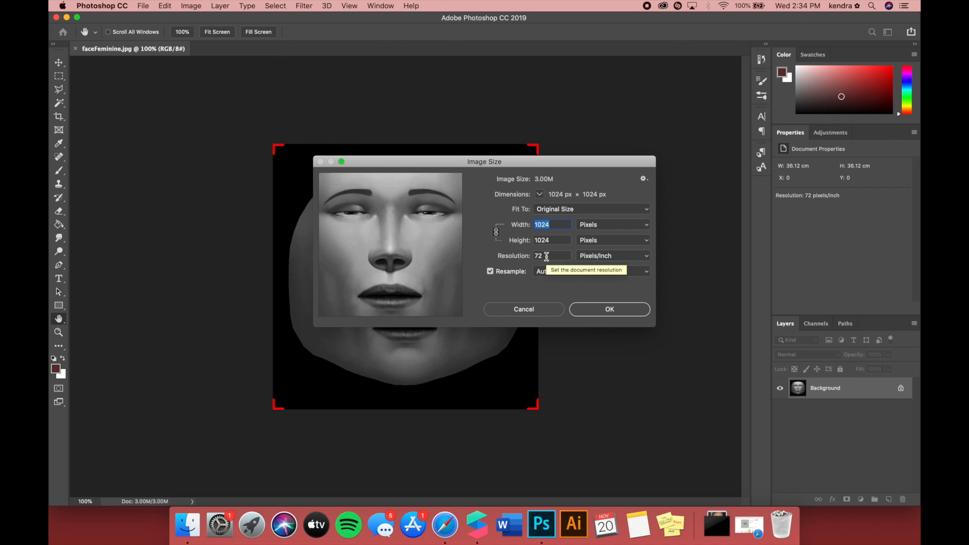
double_click(548, 256)
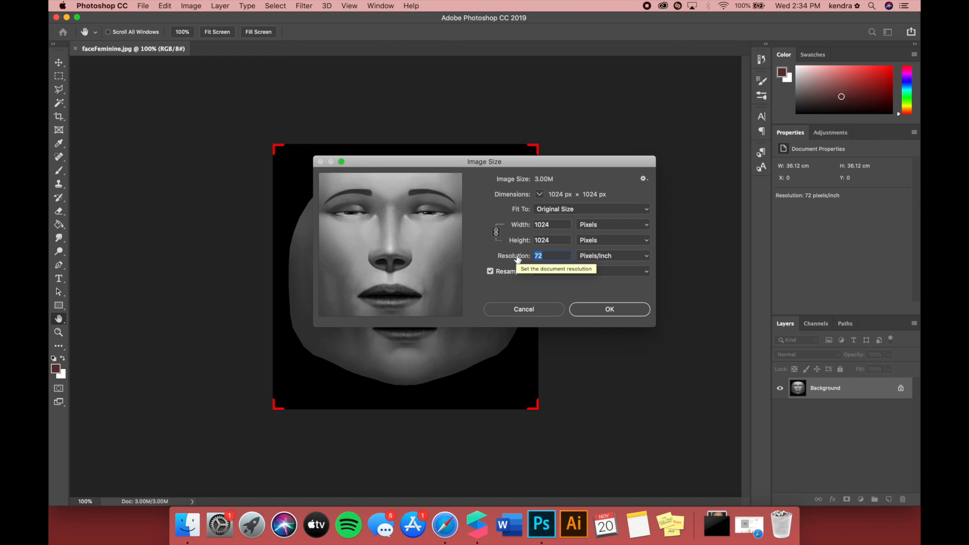
text(150)
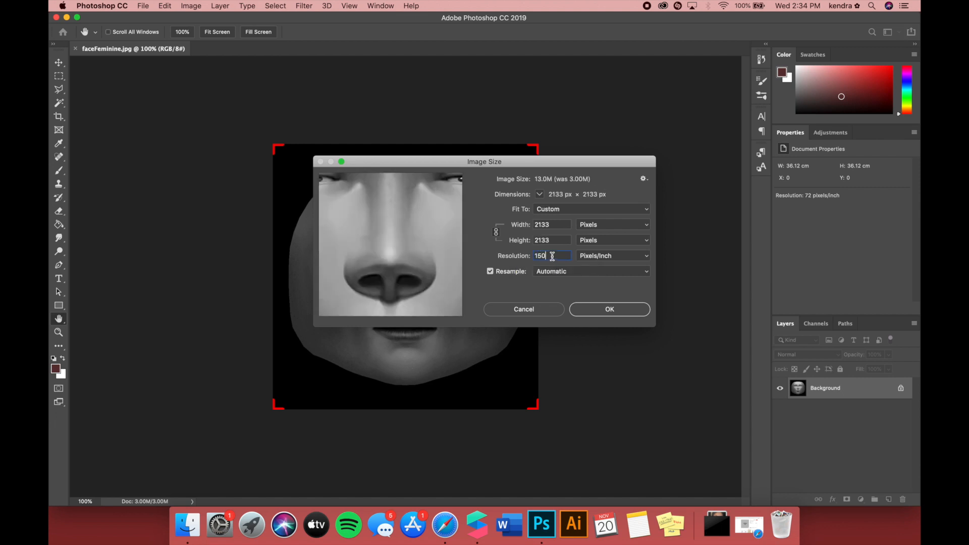
click(599, 308)
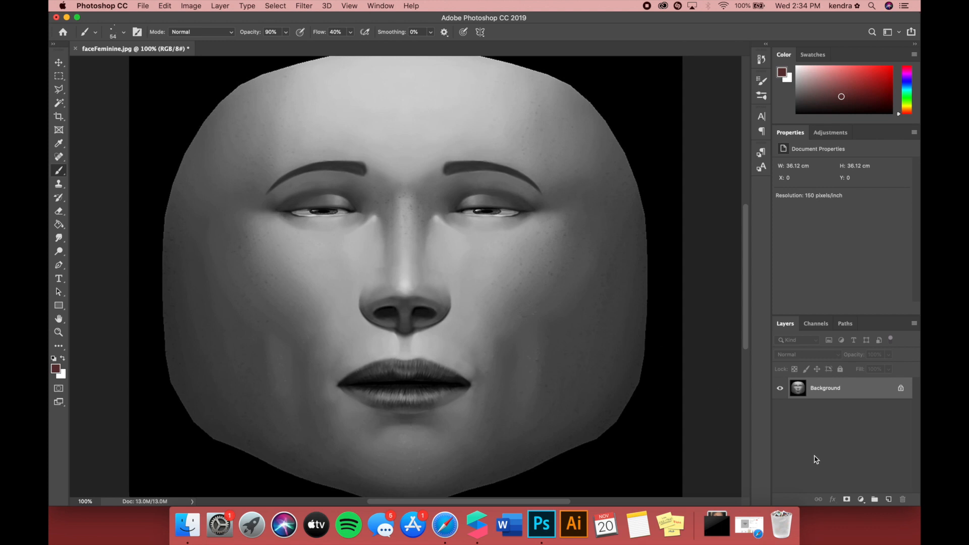
- Add a new empty layer above the Background layer of the face image
click(888, 499)
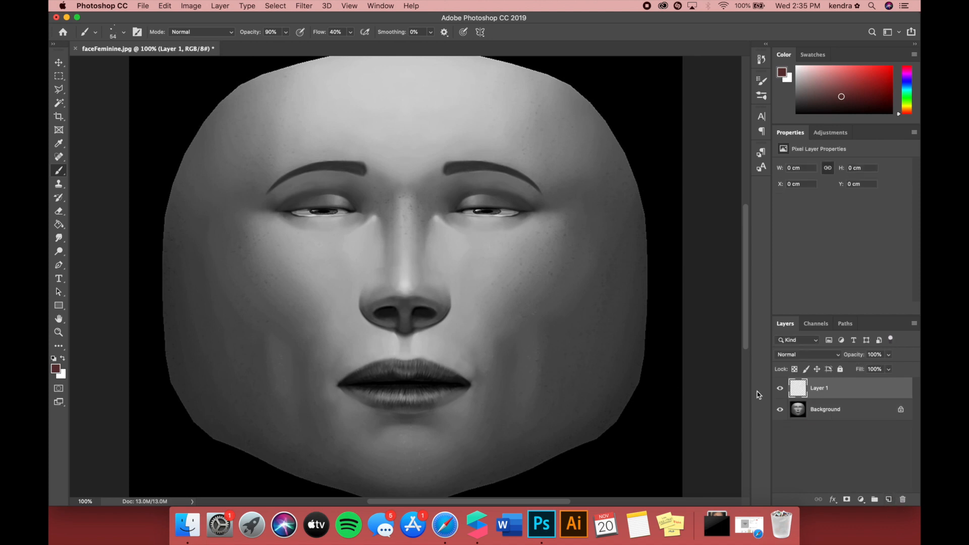
right_click(794, 417)
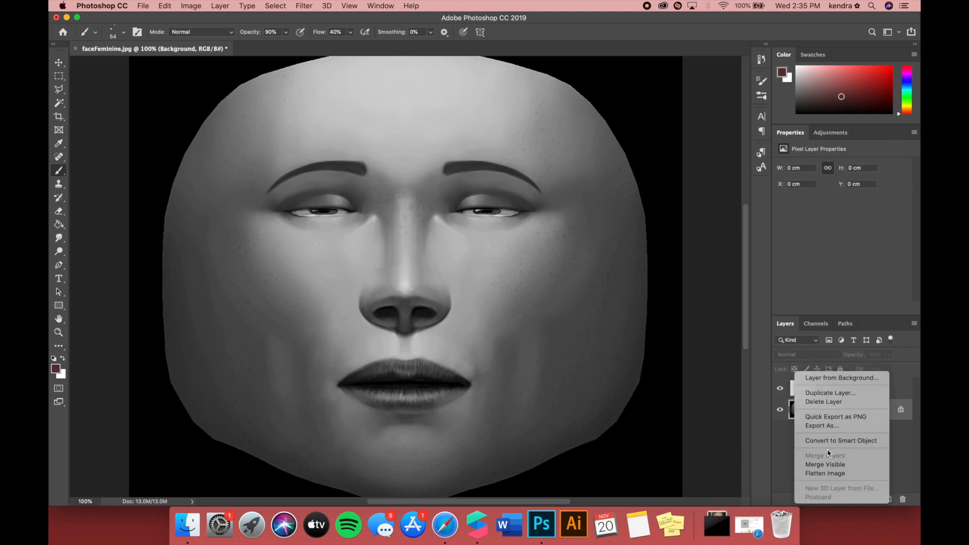
click(906, 446)
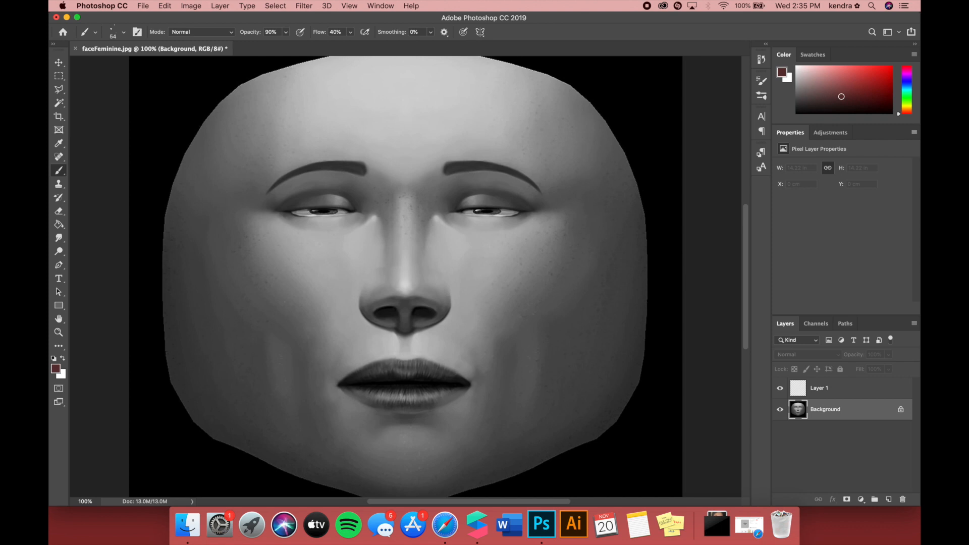
- Switch to a new Safari window, open Google and run an image search for "dragon png"
right_click(445, 524)
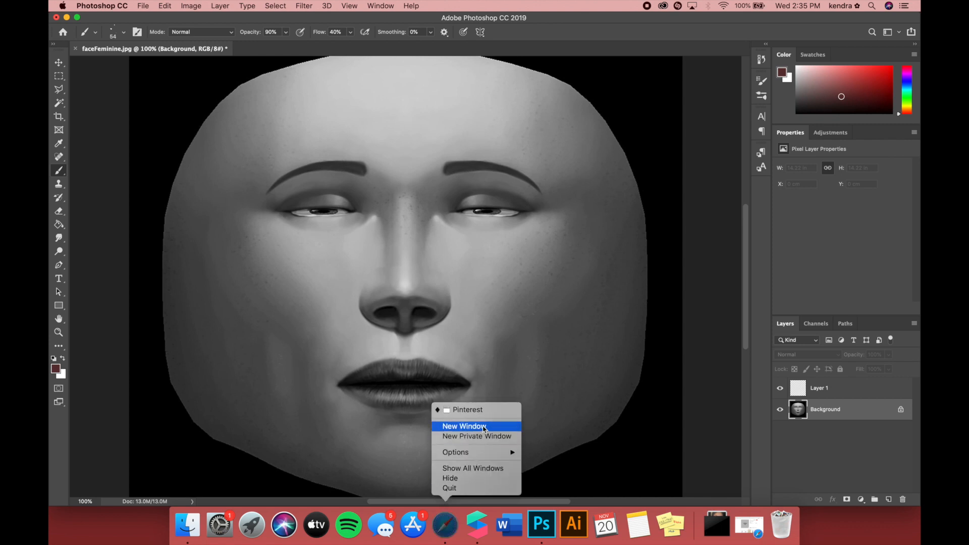
click(483, 426)
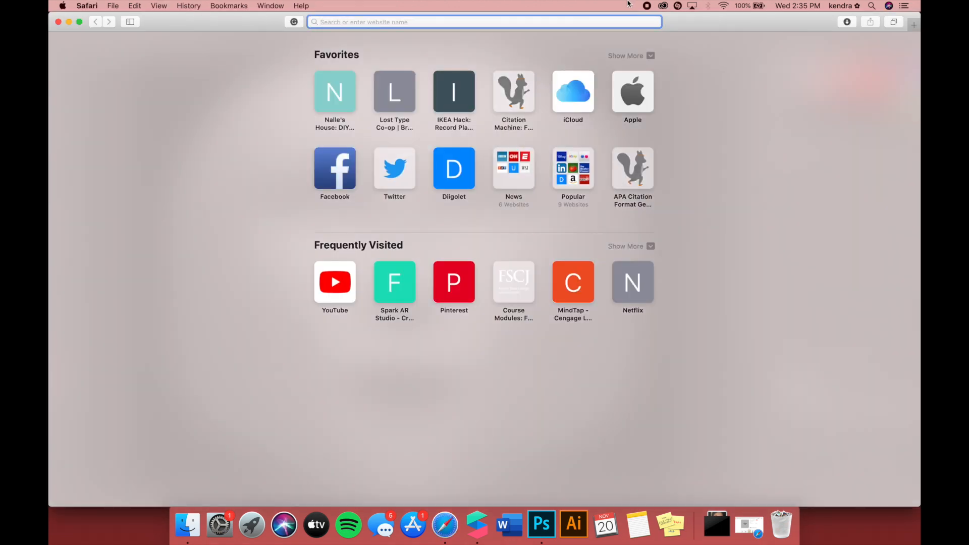
text(google)
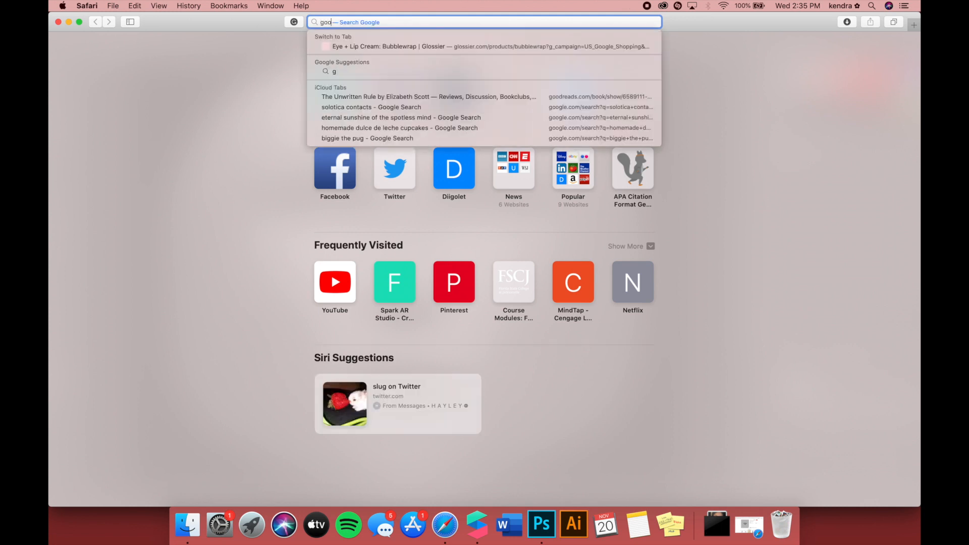
key(Return)
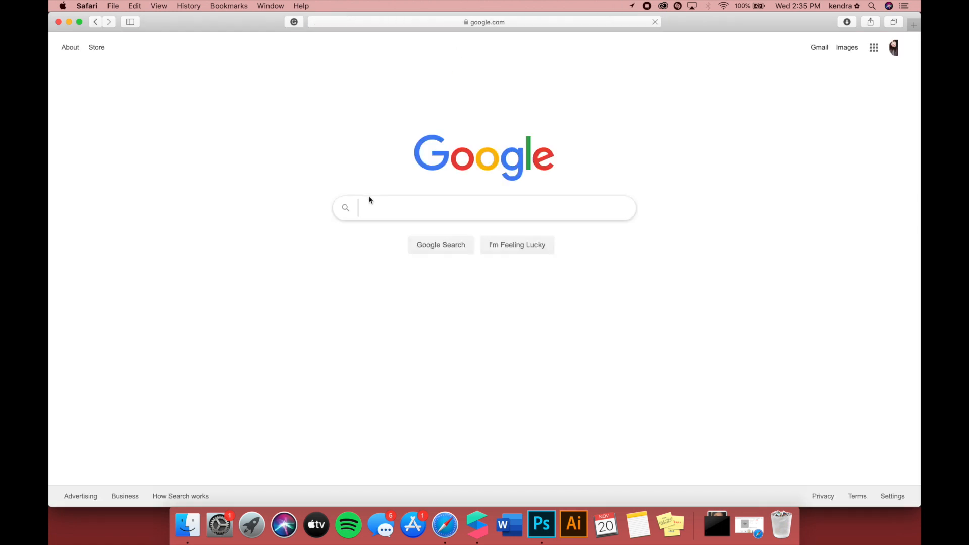
text(dragon )
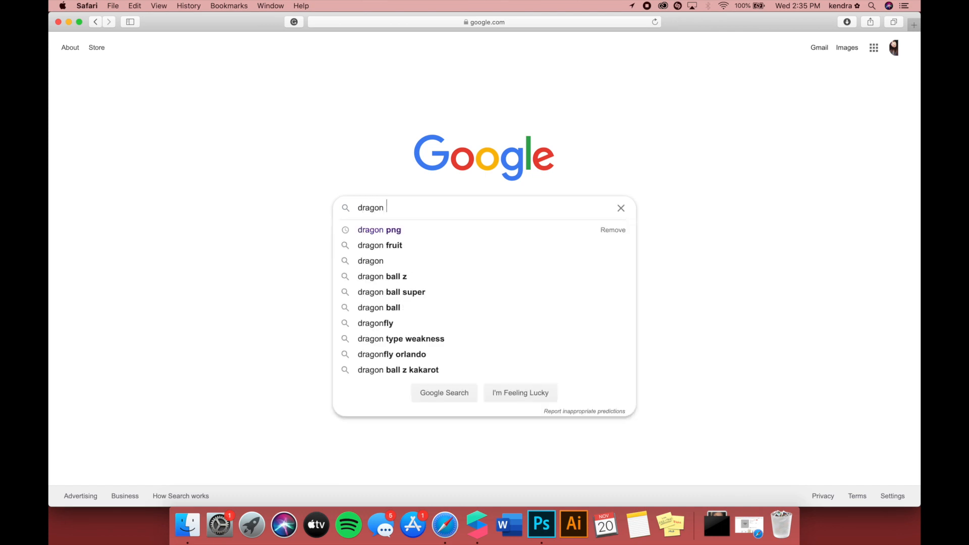
text([ng)
key(Return)
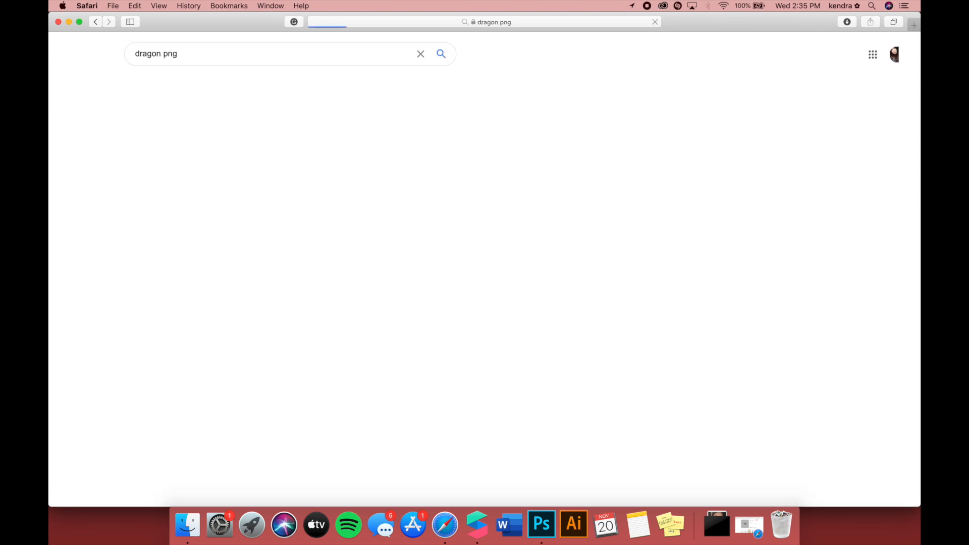
click(180, 85)
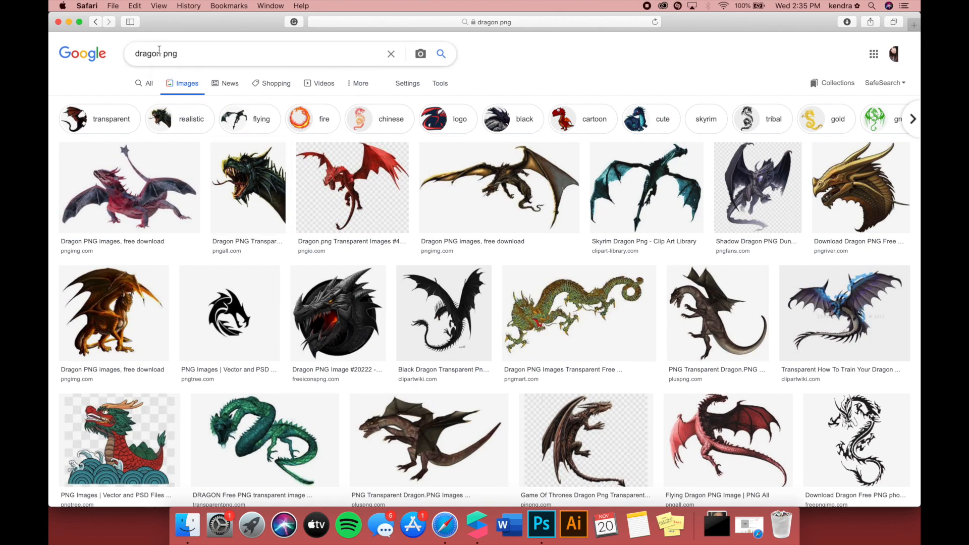
- Look through the dragon image results and preview the Game Of Thrones dragon picture
scroll(491, 193, down, 5)
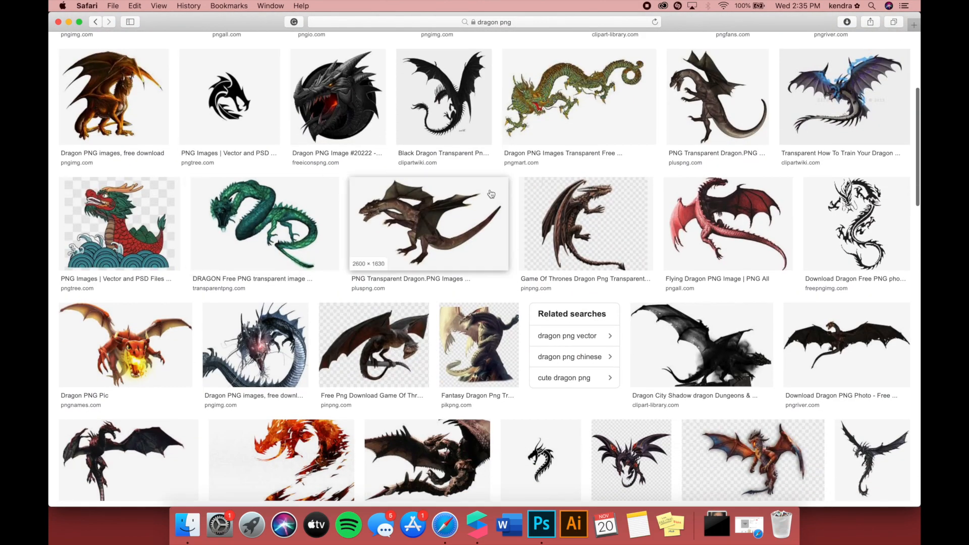
click(555, 198)
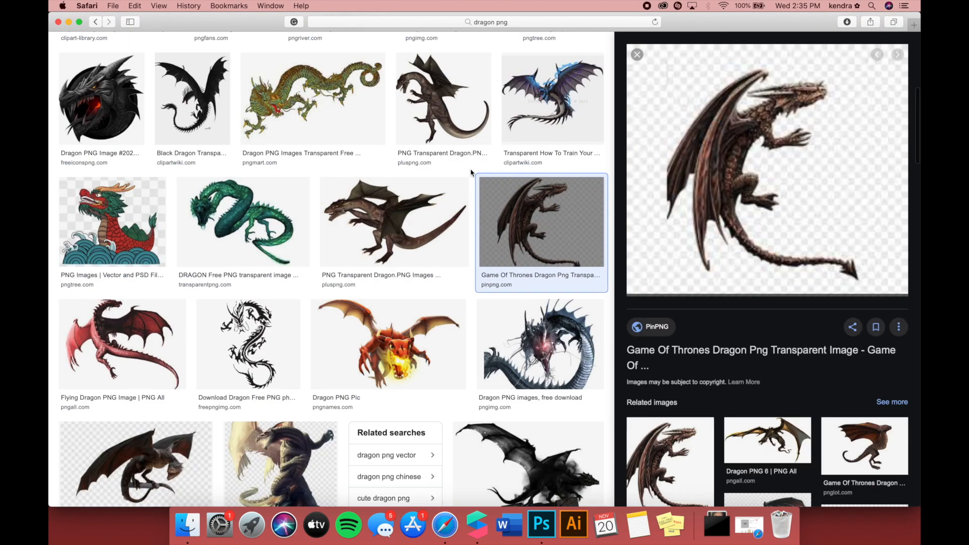
click(636, 54)
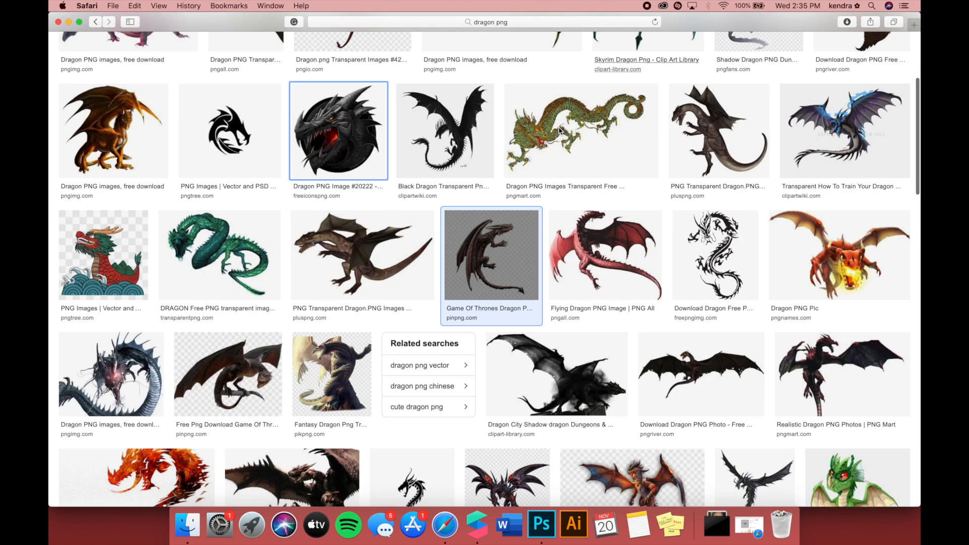
scroll(505, 212, down, 4)
scroll(505, 212, down, 7)
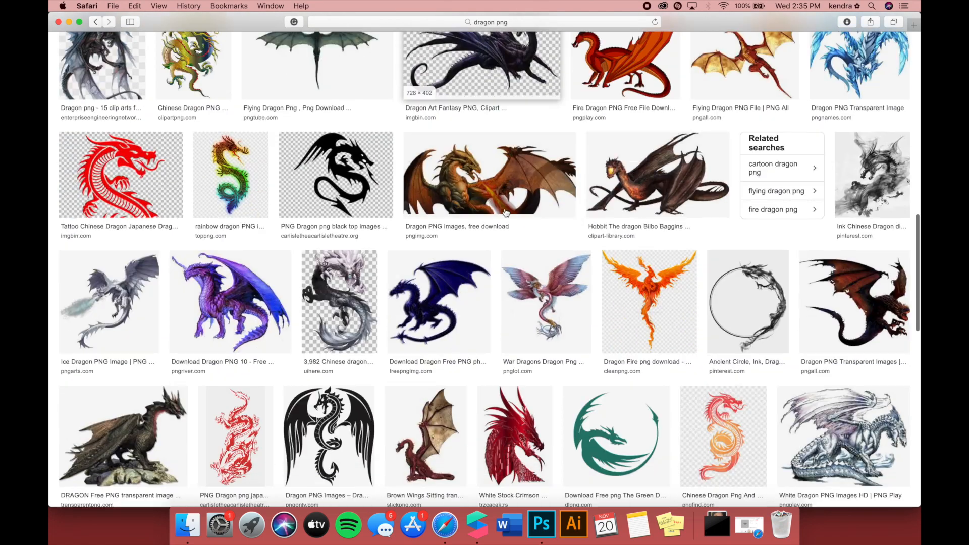
scroll(505, 213, up, 10)
- Go to pinterest.com in the same browser window
key(super+l)
text(p)
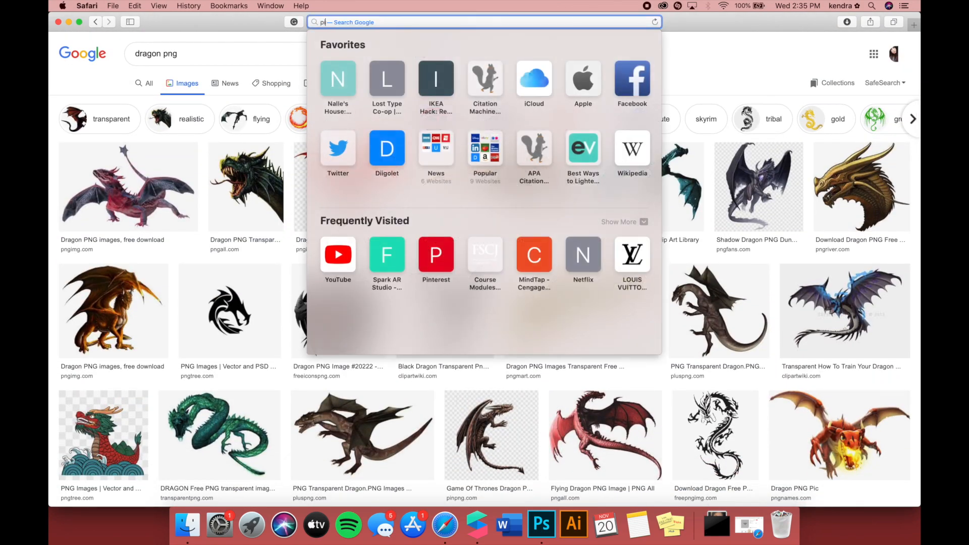
text(interest.com)
key(Return)
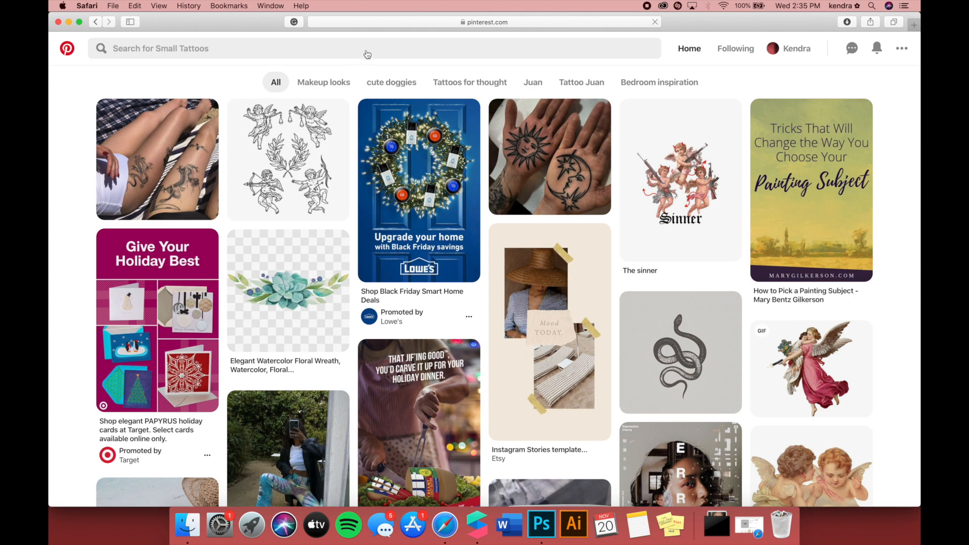
- View the cherub line-art pins and their related designs, then return to the Pinterest home feed
click(313, 146)
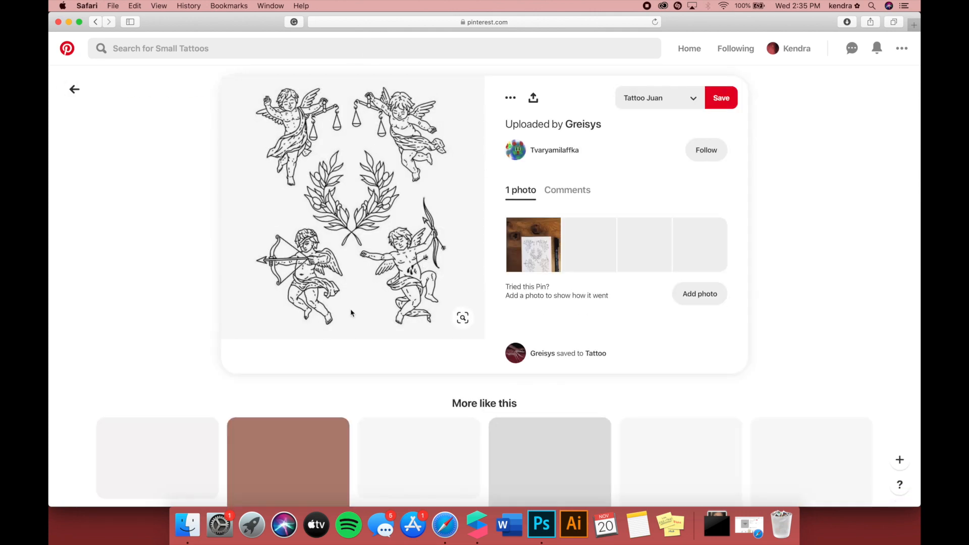
scroll(95, 270, down, 5)
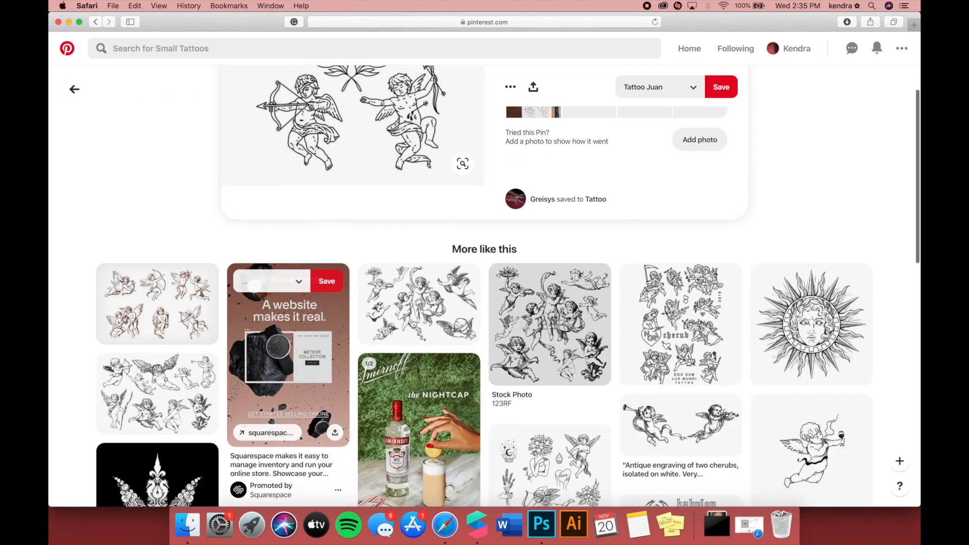
click(428, 281)
click(427, 318)
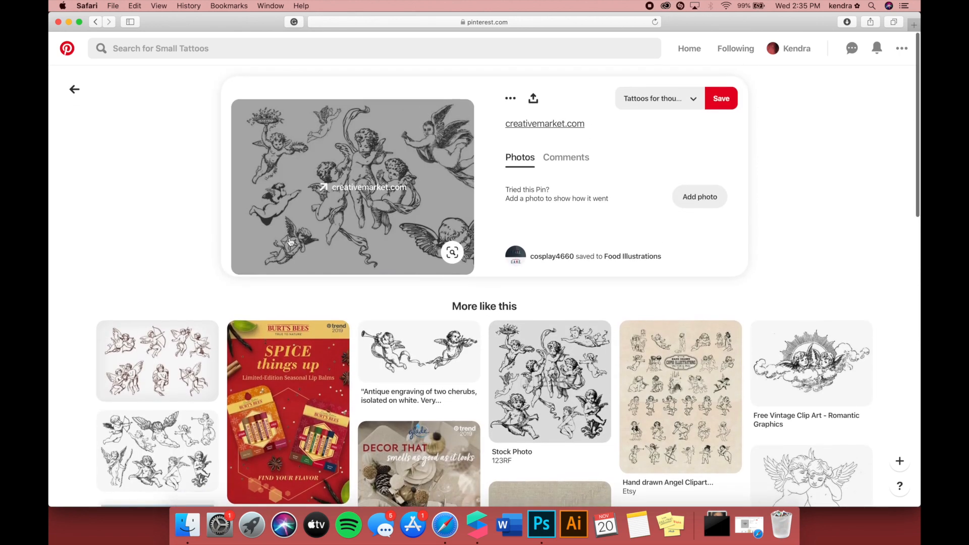
click(70, 49)
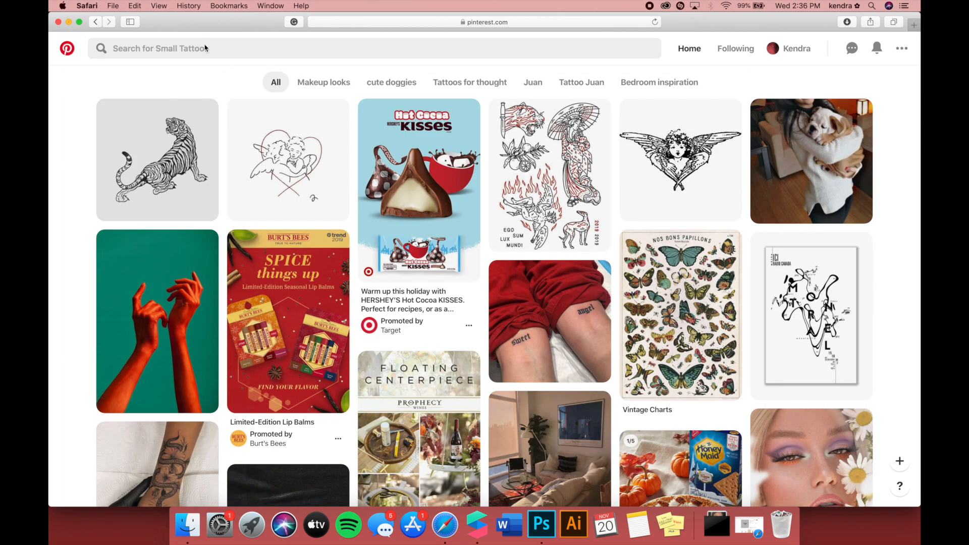
- Search Pinterest for "dragon png" and view the transparent line-art dragon pin from pngguru.com
click(205, 48)
text(dragon)
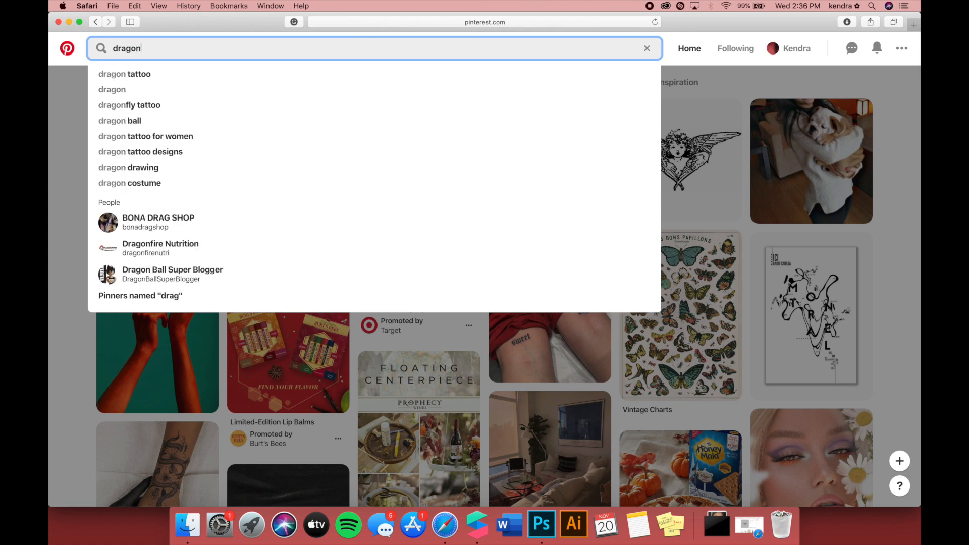
text( png)
key(Return)
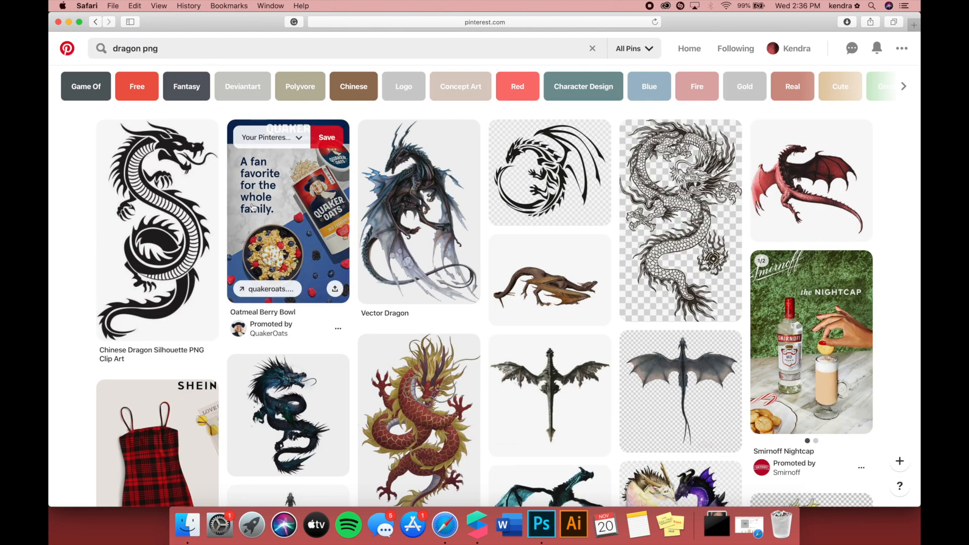
click(666, 208)
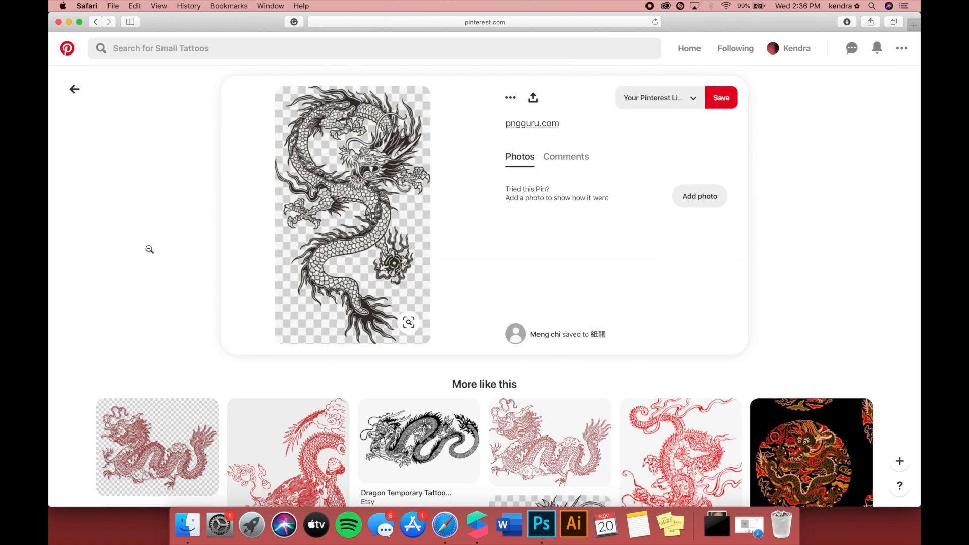
click(74, 89)
- Open the black-and-white Redbubble dragon tattoo pin from the search results and grab its image
scroll(88, 237, down, 10)
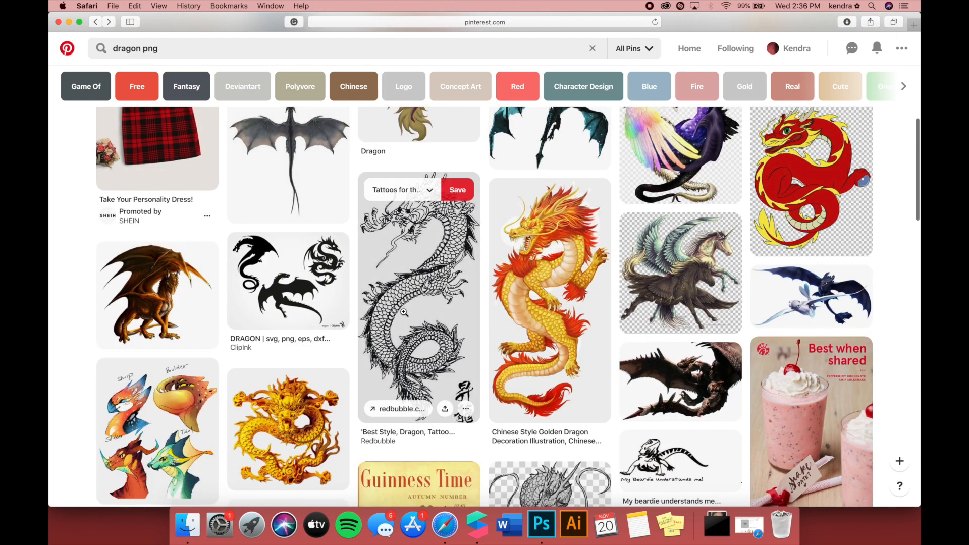
click(422, 272)
scroll(449, 314, down, 7)
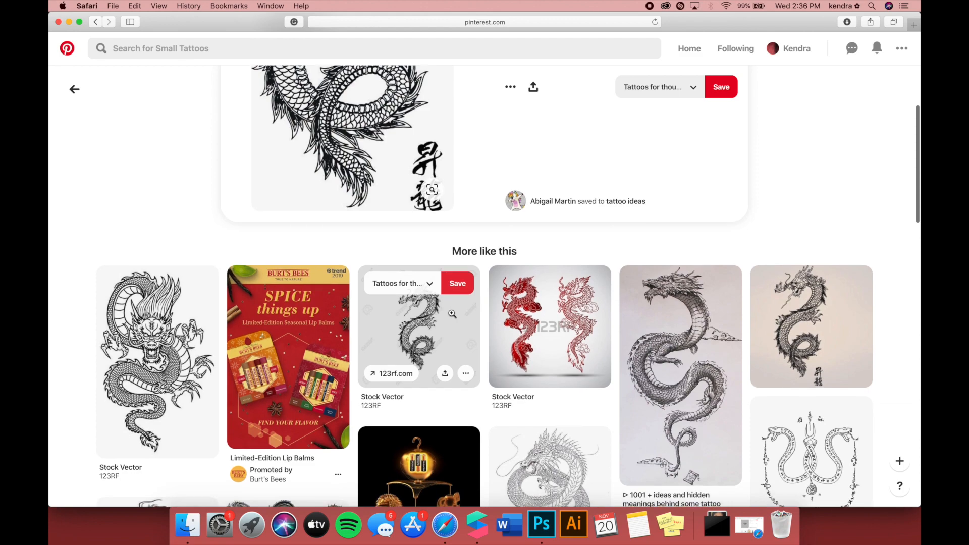
scroll(452, 313, down, 6)
scroll(452, 316, up, 13)
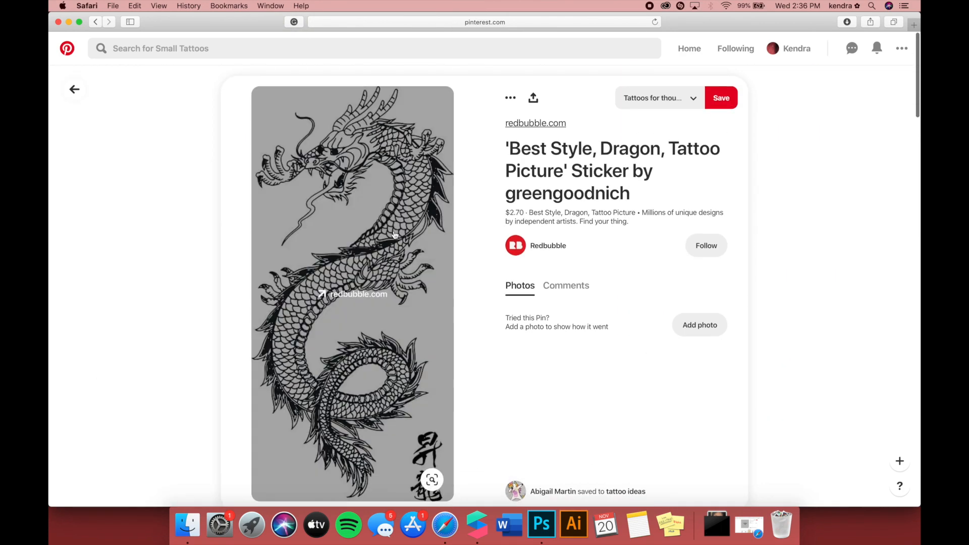
right_click(378, 202)
click(414, 376)
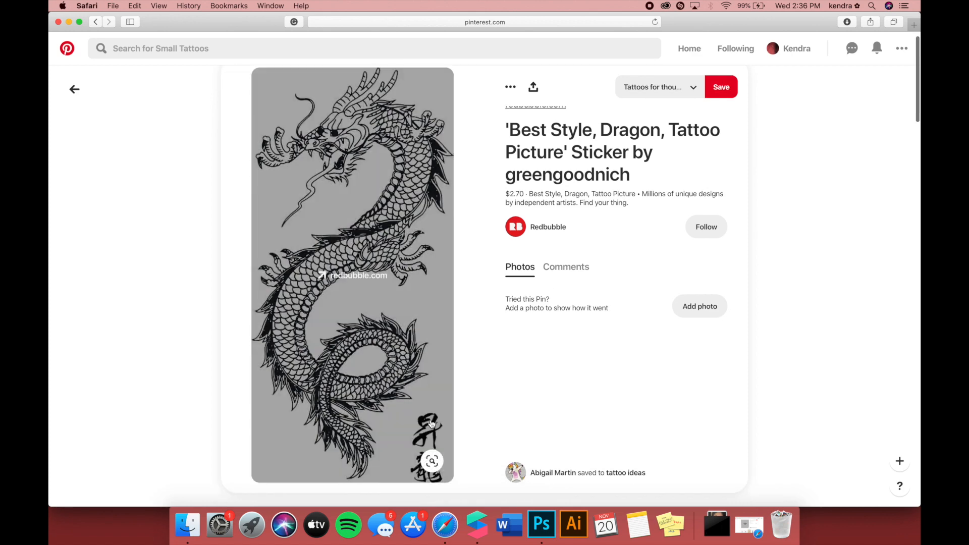
- Switch to Photoshop and paste the copied dragon picture into faceFeminine.jpg as a new layer above the Background
scroll(532, 362, up, 1)
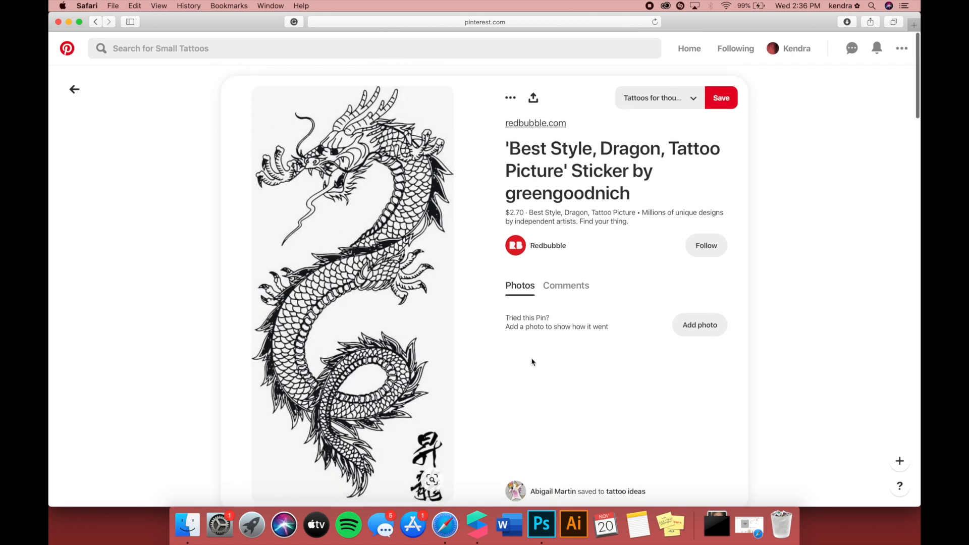
scroll(532, 361, down, 10)
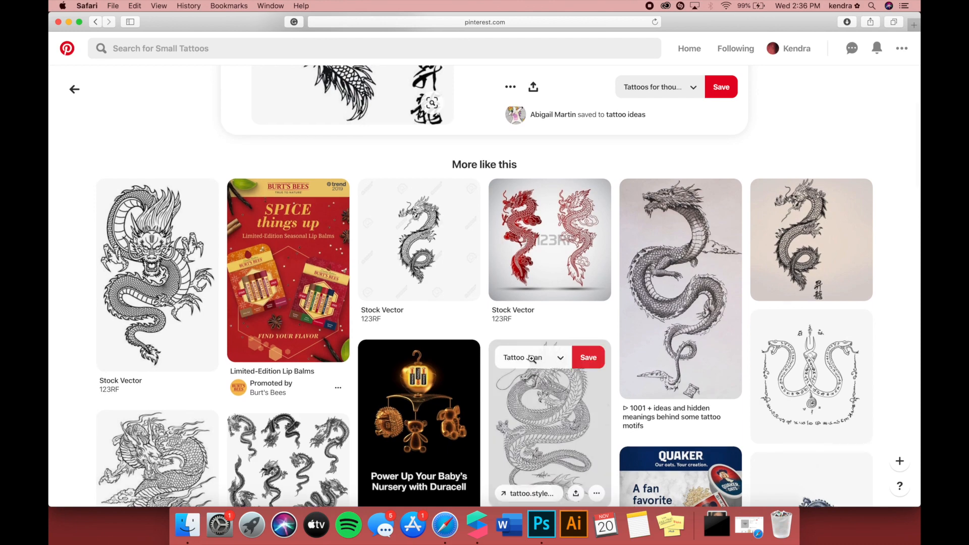
scroll(532, 359, down, 6)
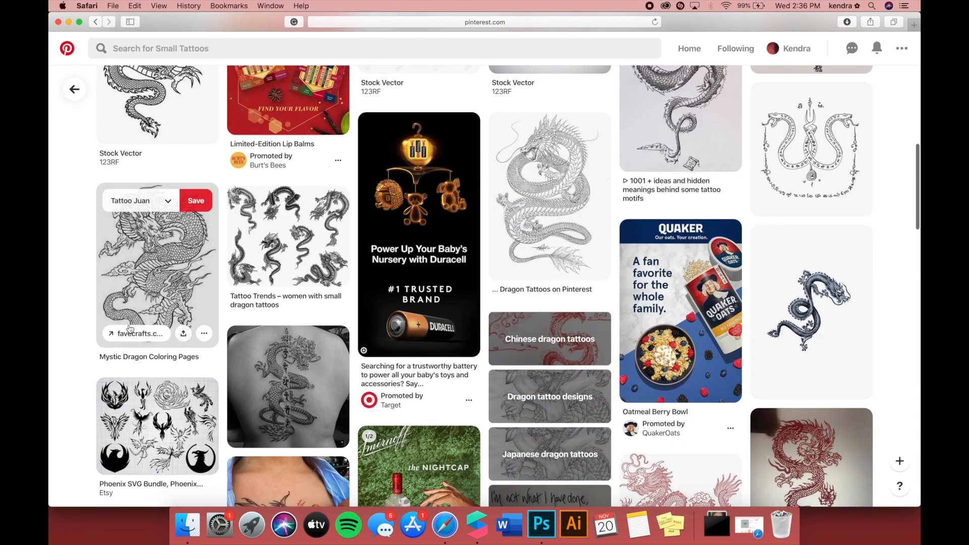
scroll(130, 329, up, 16)
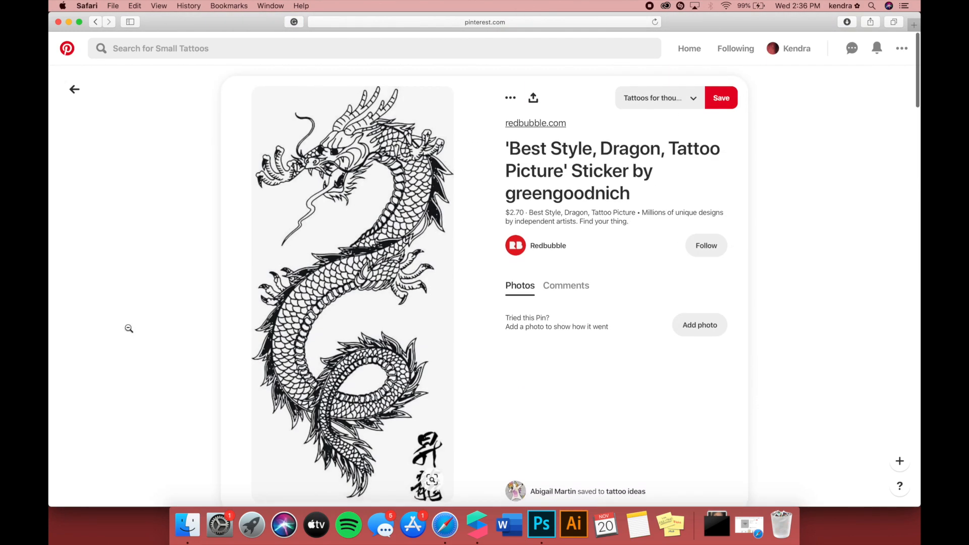
click(549, 531)
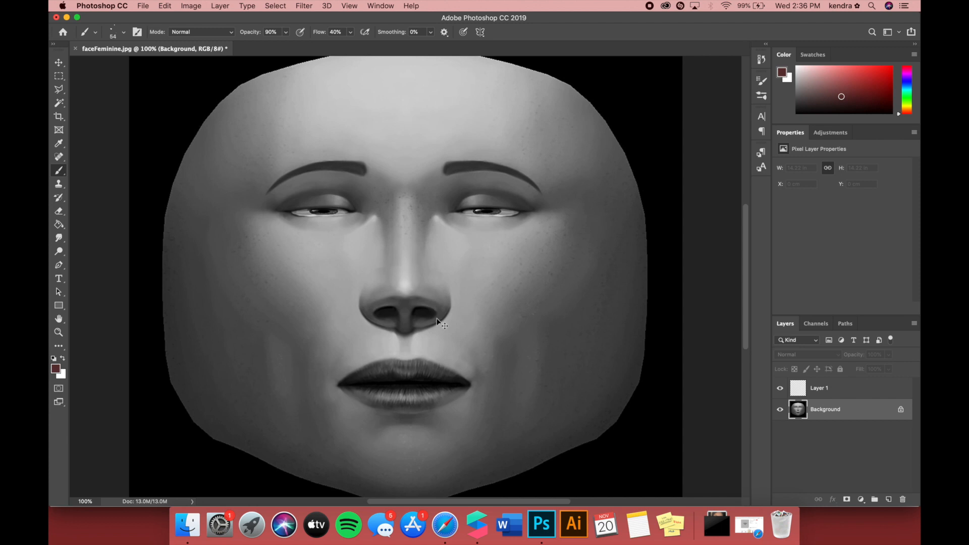
key(super+v)
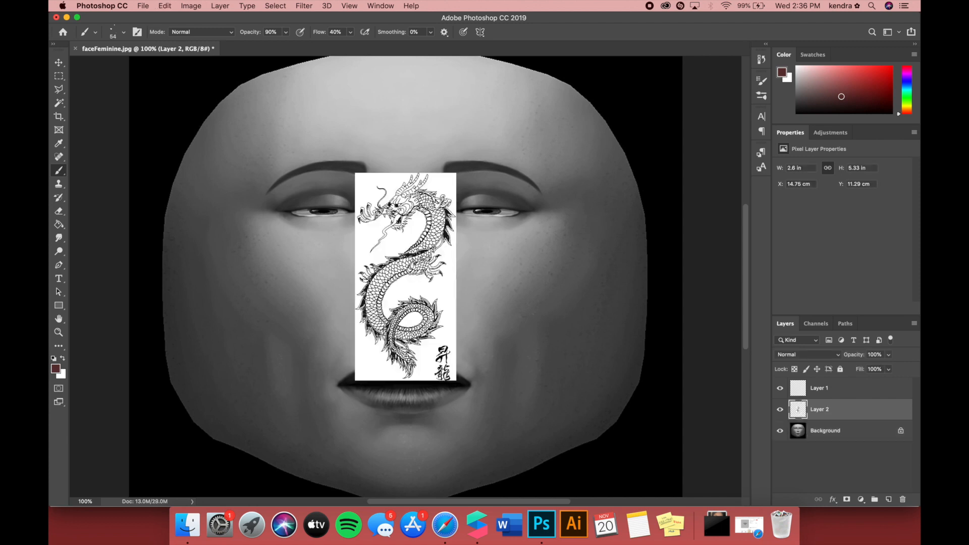
click(174, 5)
click(222, 100)
- Select the calligraphy corner of the pasted dragon picture with the Rectangular Marquee and delete it
click(59, 75)
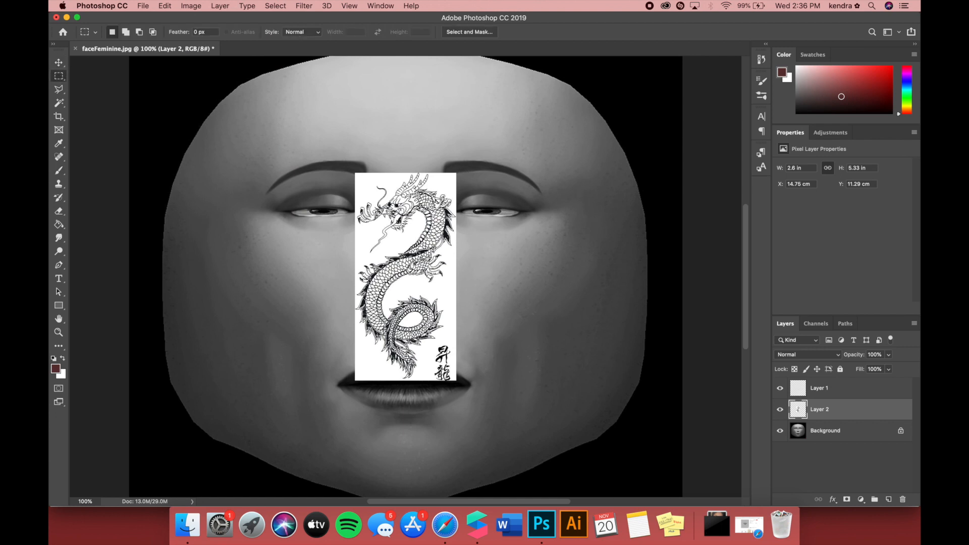
drag(430, 342, 467, 387)
key(Delete)
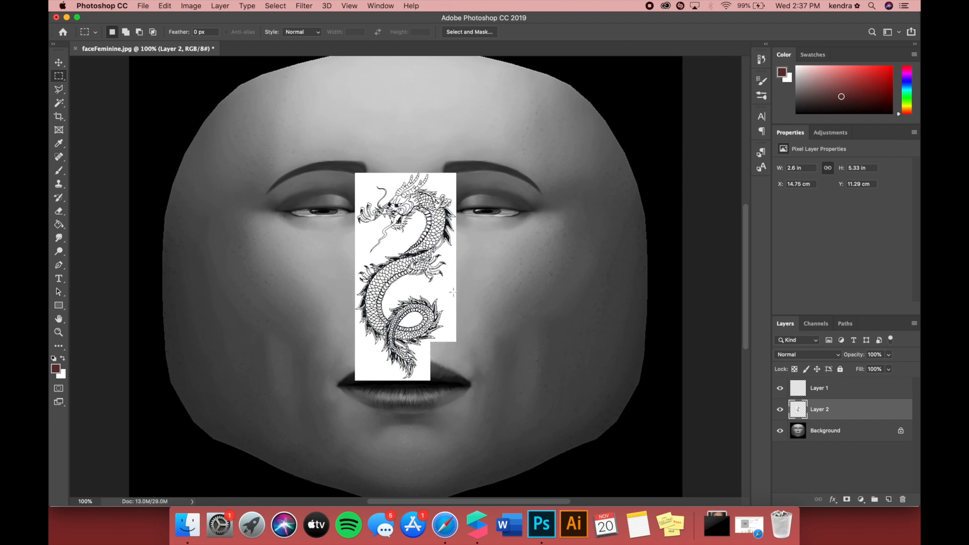
- Delete the empty Layer 1 above the dragon layer
scroll(393, 425, up, 3)
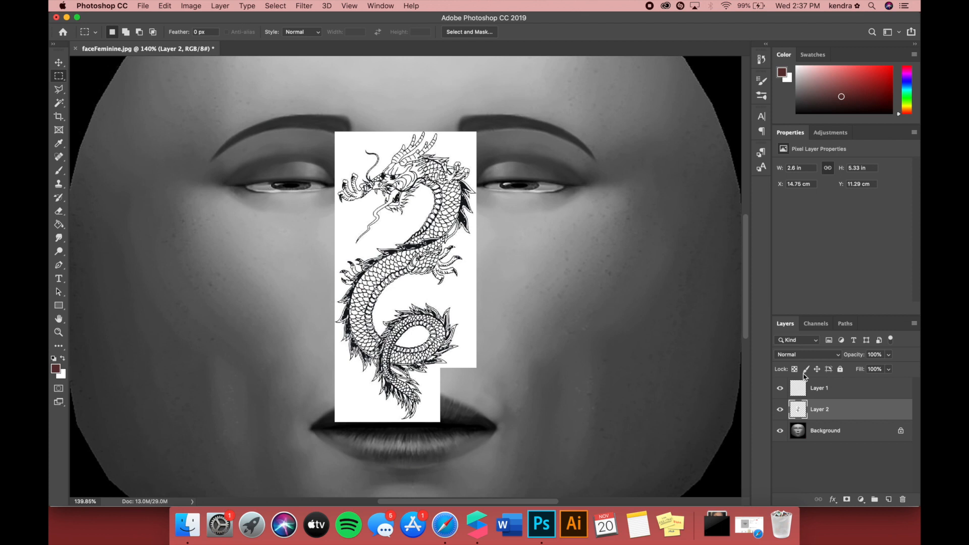
click(840, 397)
key(Delete)
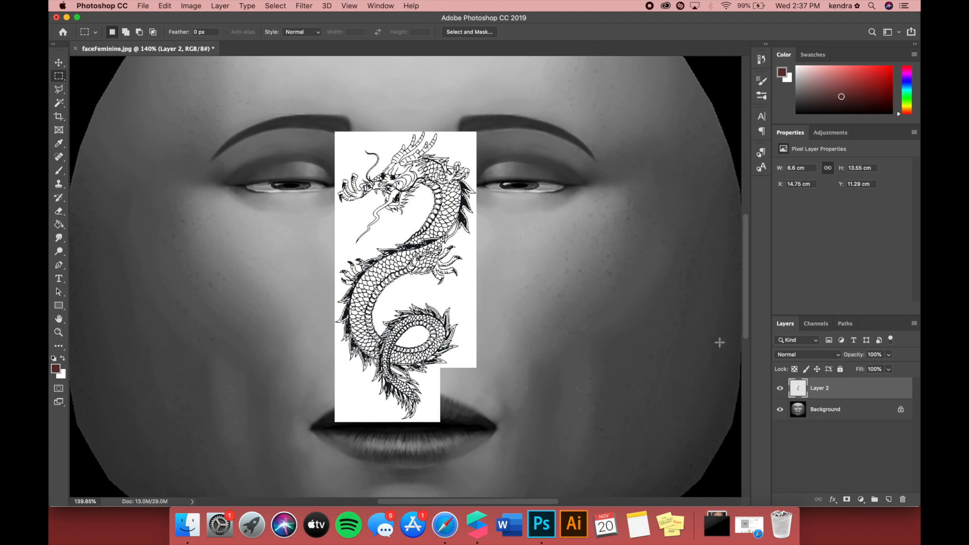
- Try to remove the white from the dragon layer using a Color Range selection sampled on white, hiding the Background meanwhile
click(781, 411)
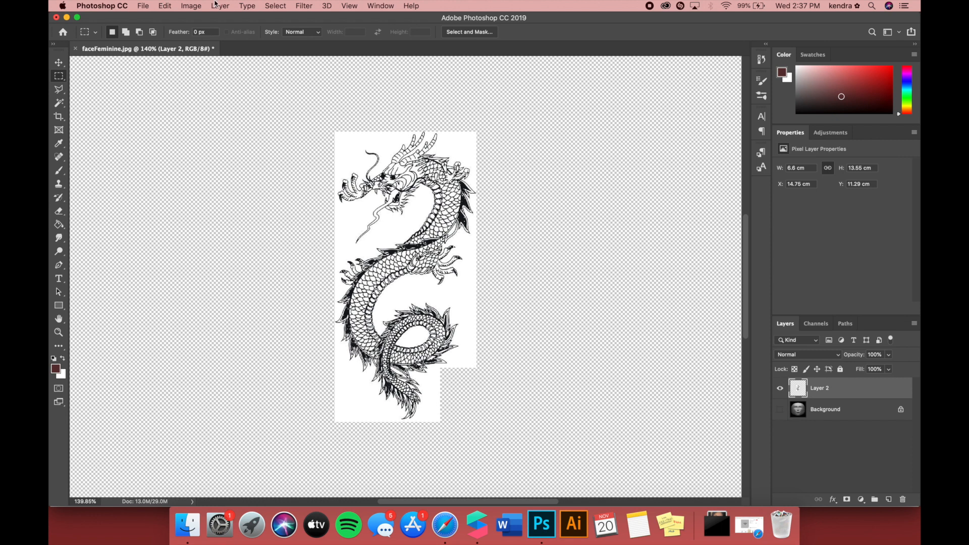
click(273, 5)
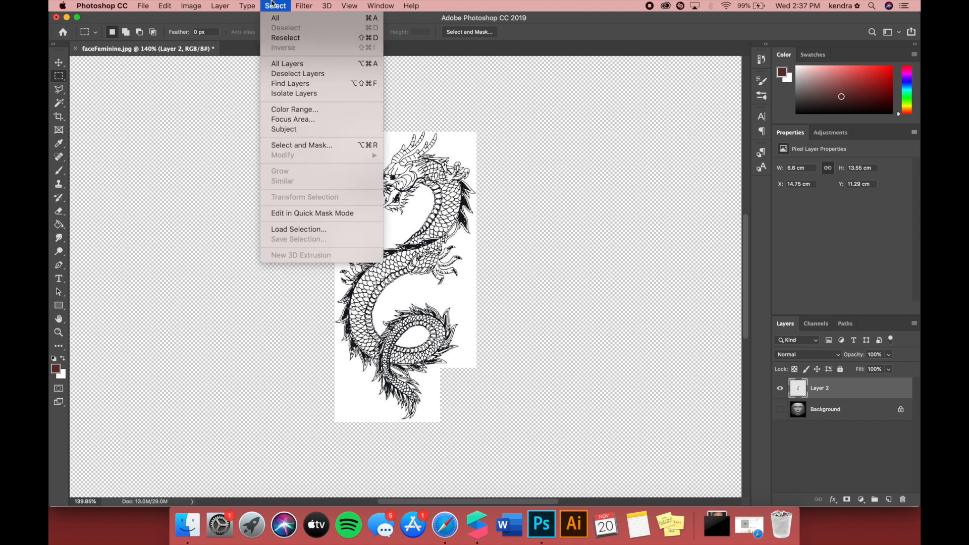
click(294, 110)
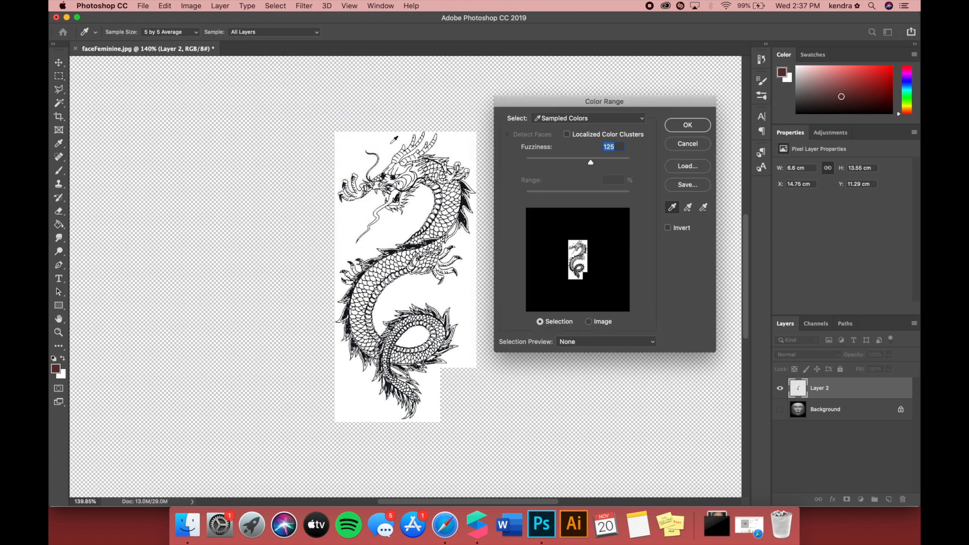
click(391, 143)
click(692, 127)
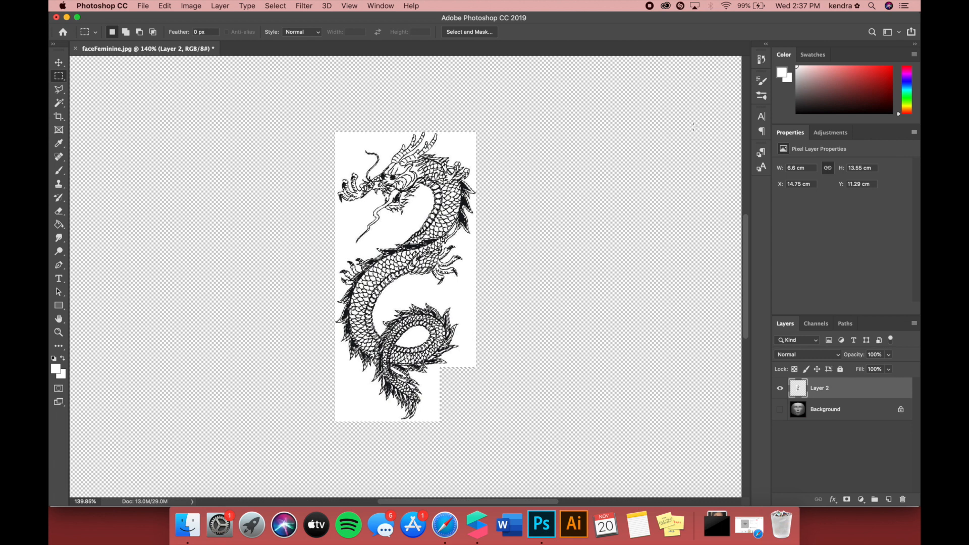
key(Delete)
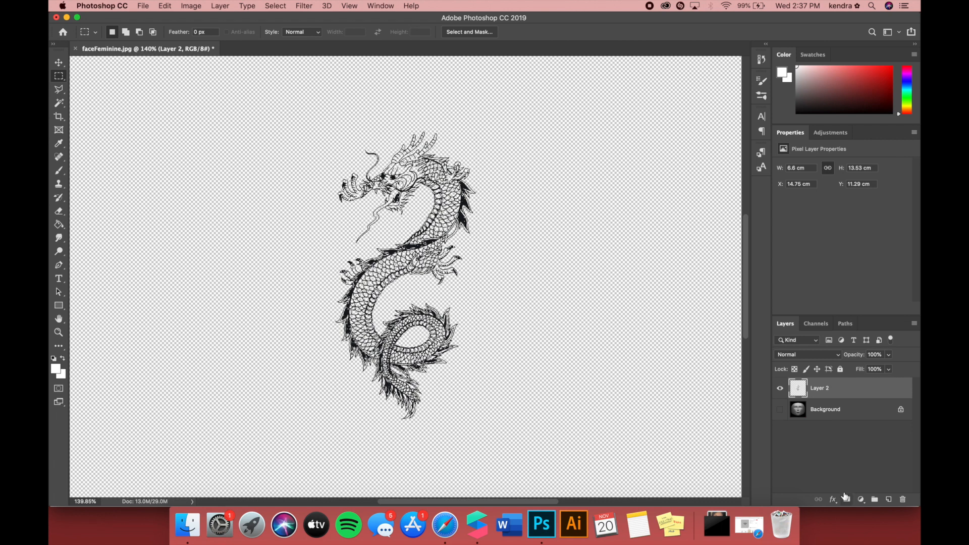
click(779, 409)
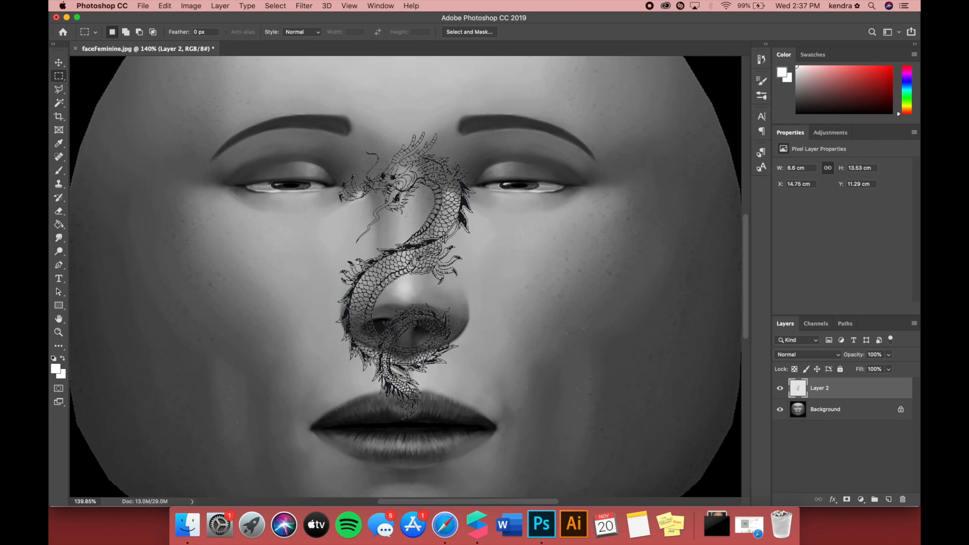
- Check the dragon linework up close, then undo the white removal and clear the selection
scroll(422, 133, up, 8)
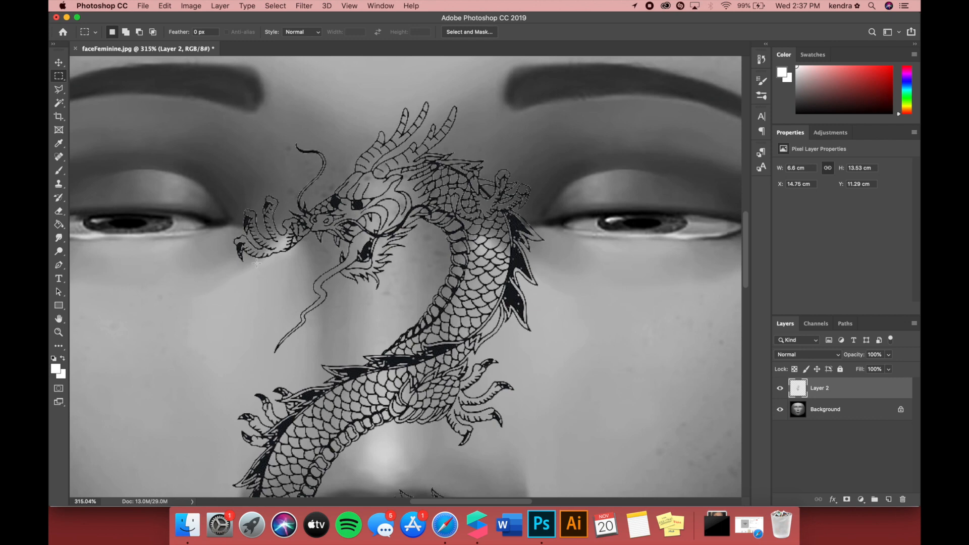
scroll(358, 250, down, 8)
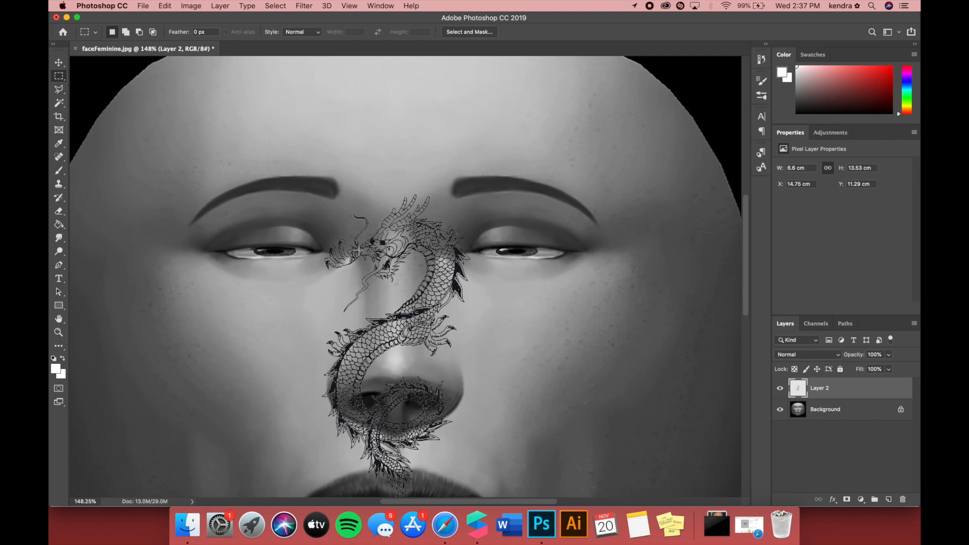
scroll(359, 250, down, 1)
scroll(358, 249, down, 3)
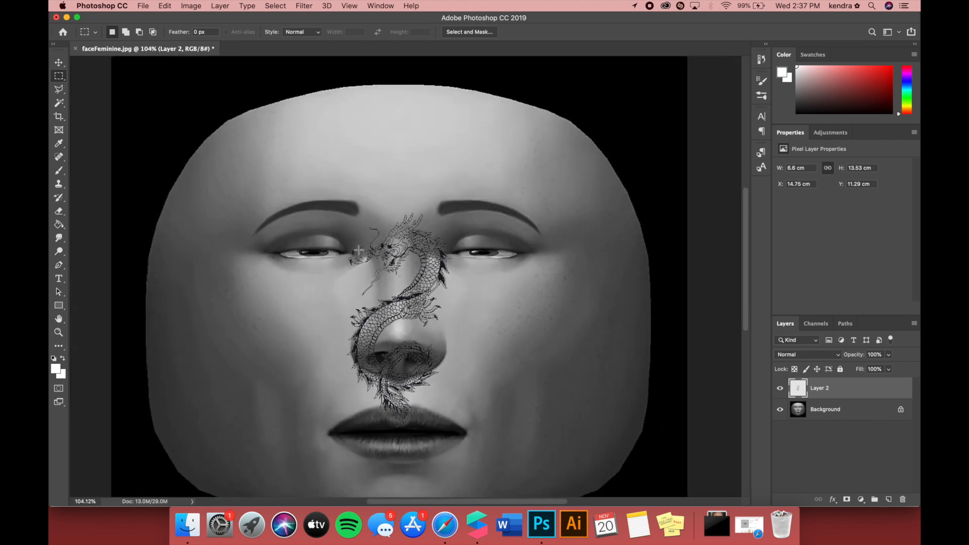
key(super+z)
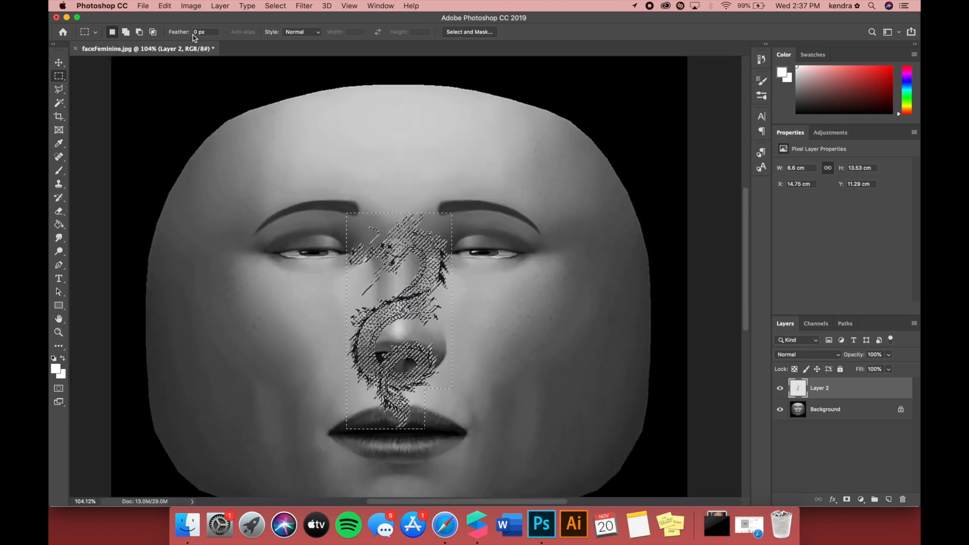
key(super+z)
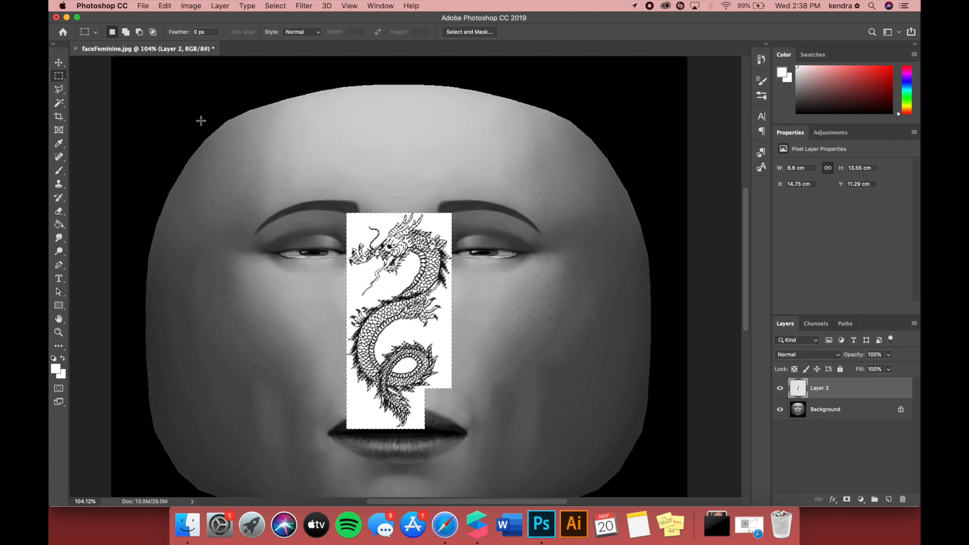
click(227, 189)
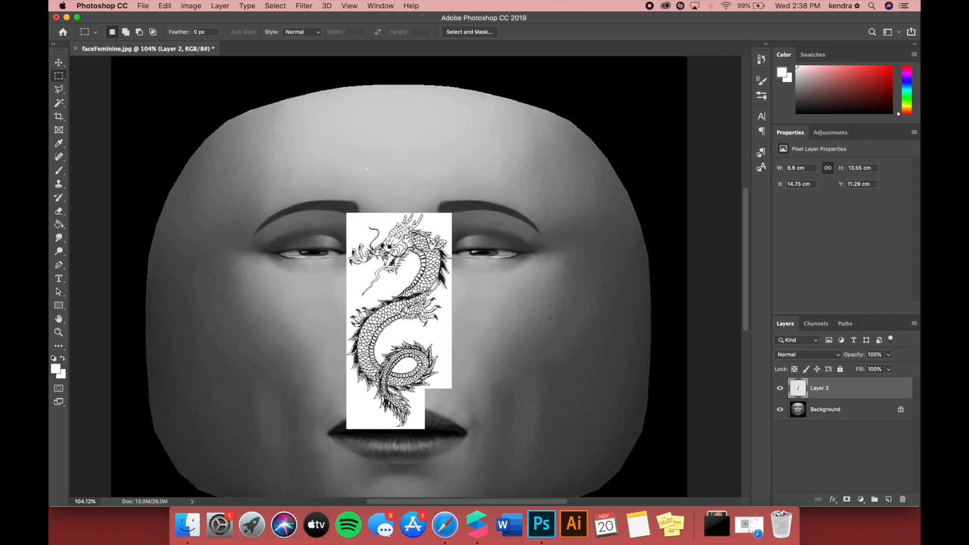
- Darken the midtones of the dragon layer with a Levels adjustment
click(188, 5)
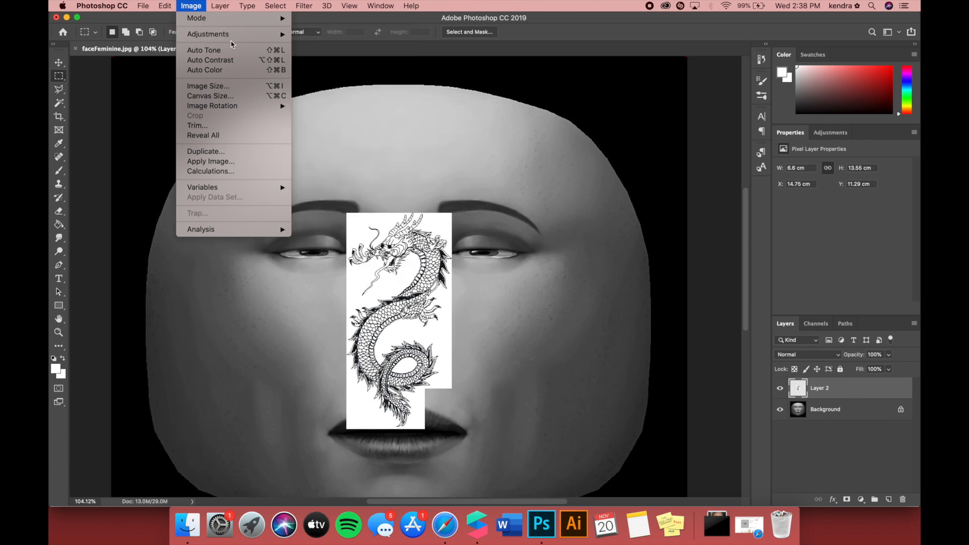
mouse_move(273, 34)
click(328, 45)
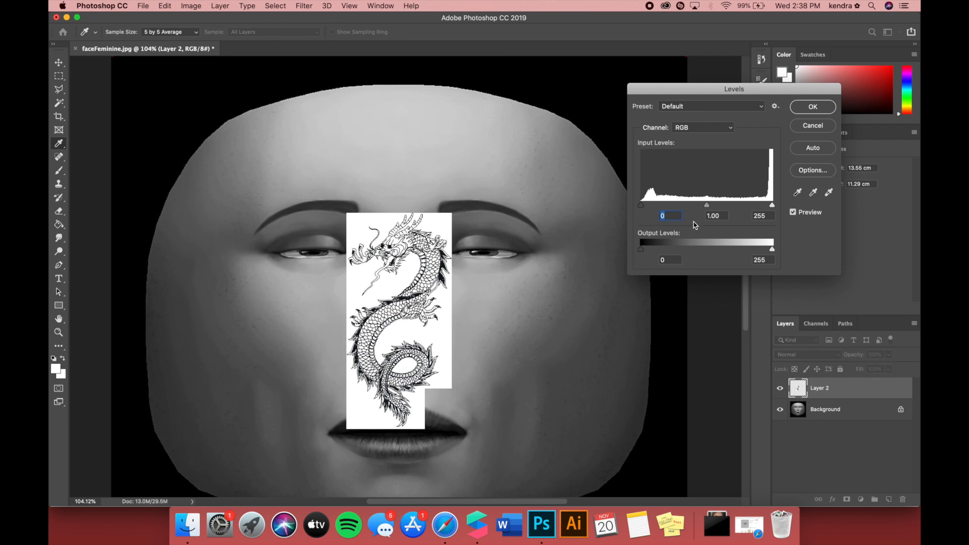
mouse_move(707, 207)
mouse_down()
mouse_move(783, 201)
mouse_move(727, 206)
mouse_move(767, 205)
mouse_move(758, 207)
mouse_up()
click(812, 107)
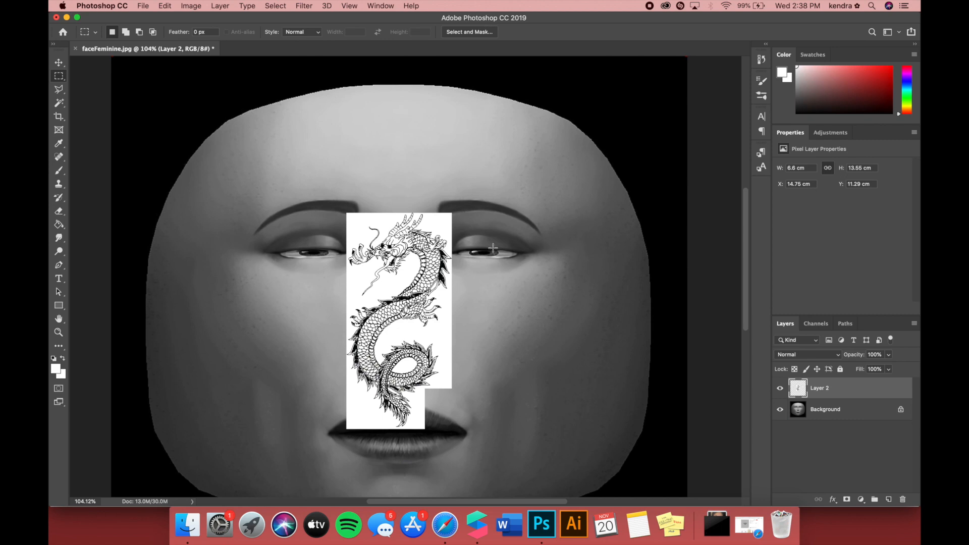
- Delete the large white areas on both sides of the dragon using the Magic Wand with tolerance 32
scroll(493, 248, up, 5)
scroll(368, 231, down, 3)
click(59, 103)
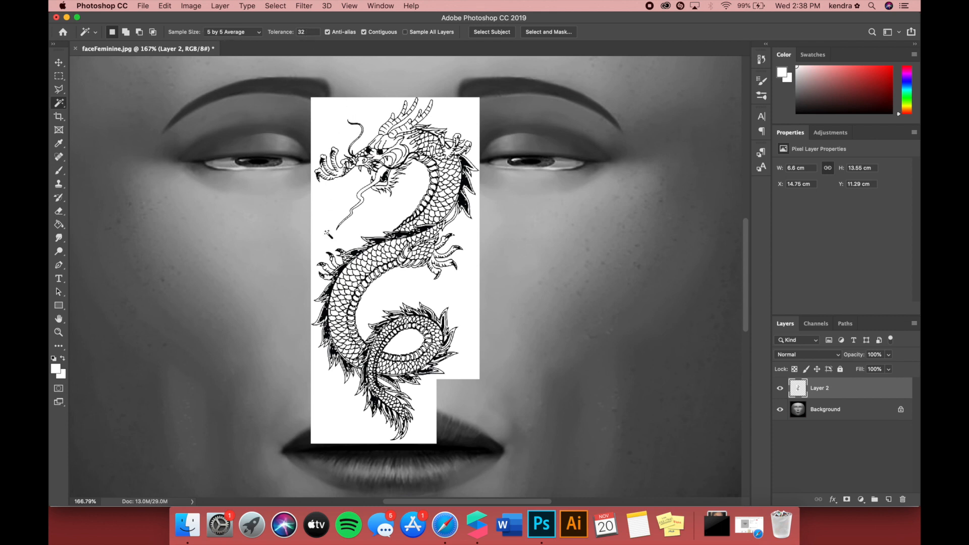
click(338, 189)
key(Delete)
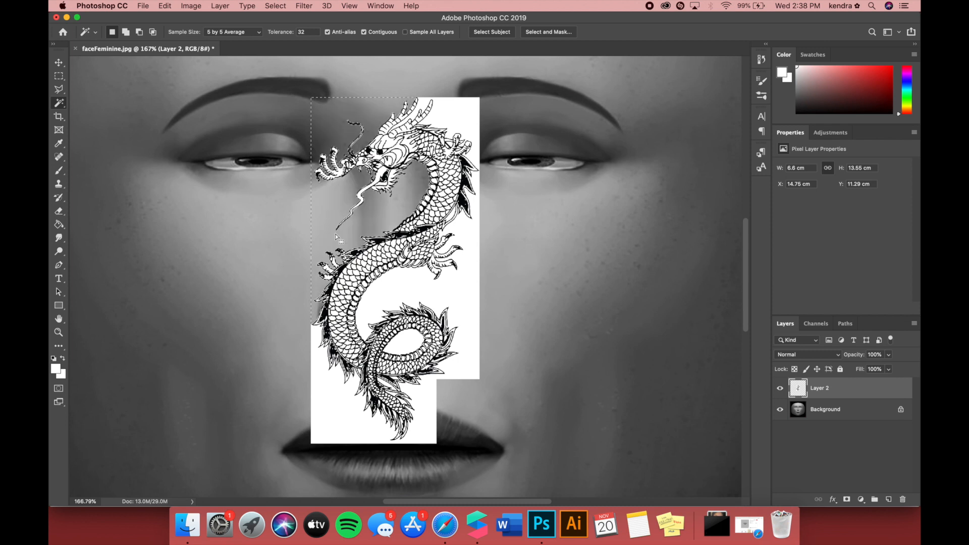
click(443, 286)
key(Delete)
- Remove the white patch beside the dragon's horns and the white inside its tail loop with the Magic Wand
click(467, 116)
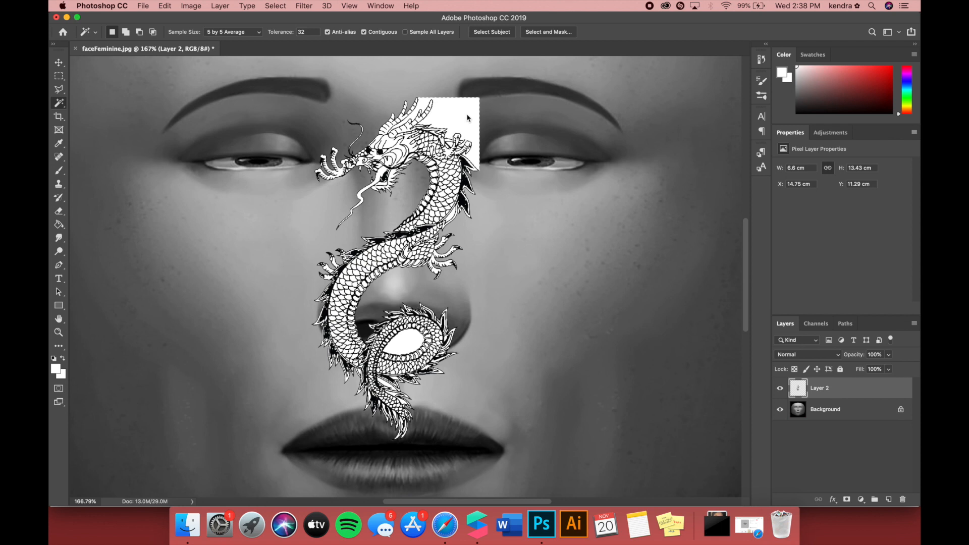
key(Delete)
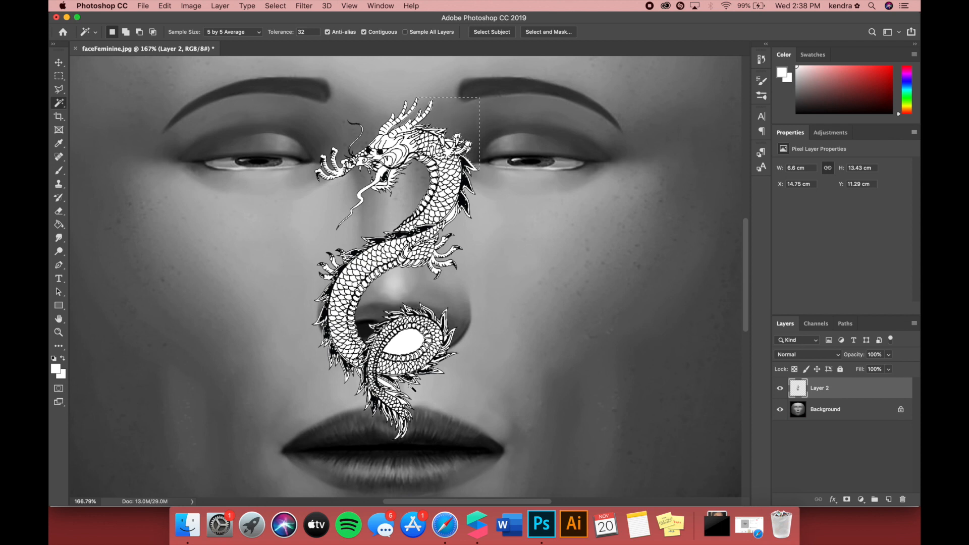
click(407, 347)
key(Delete)
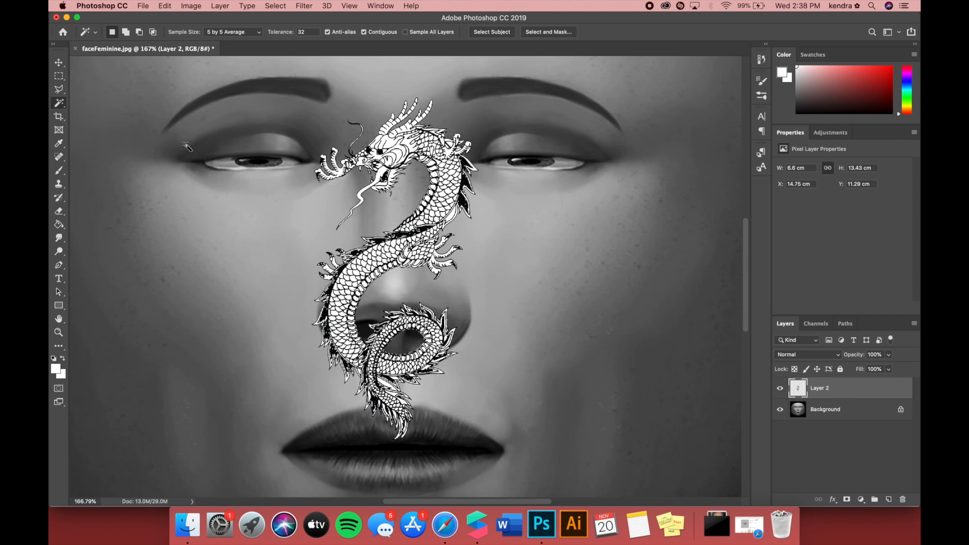
- Set the dragon layer's blend mode to Multiply and duplicate the layer
click(59, 75)
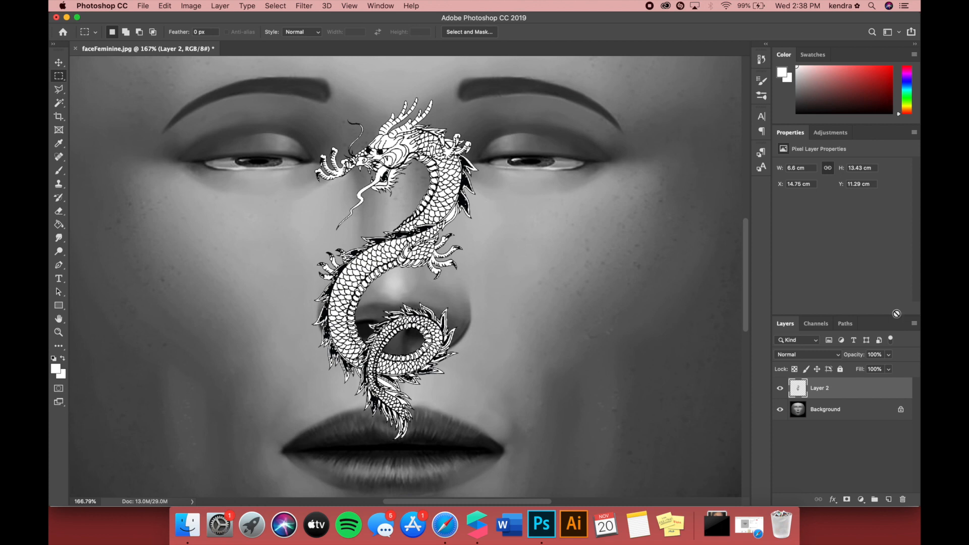
click(802, 354)
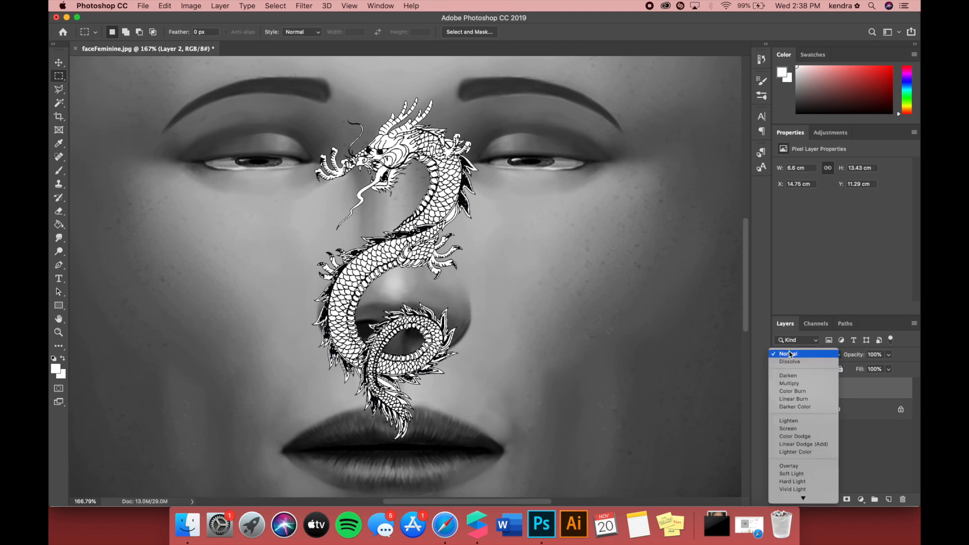
click(797, 383)
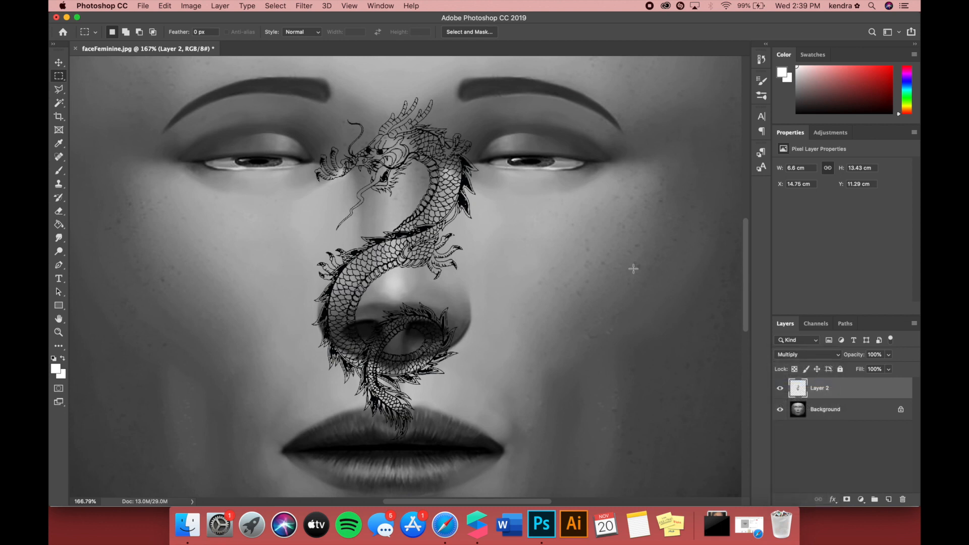
scroll(633, 269, down, 2)
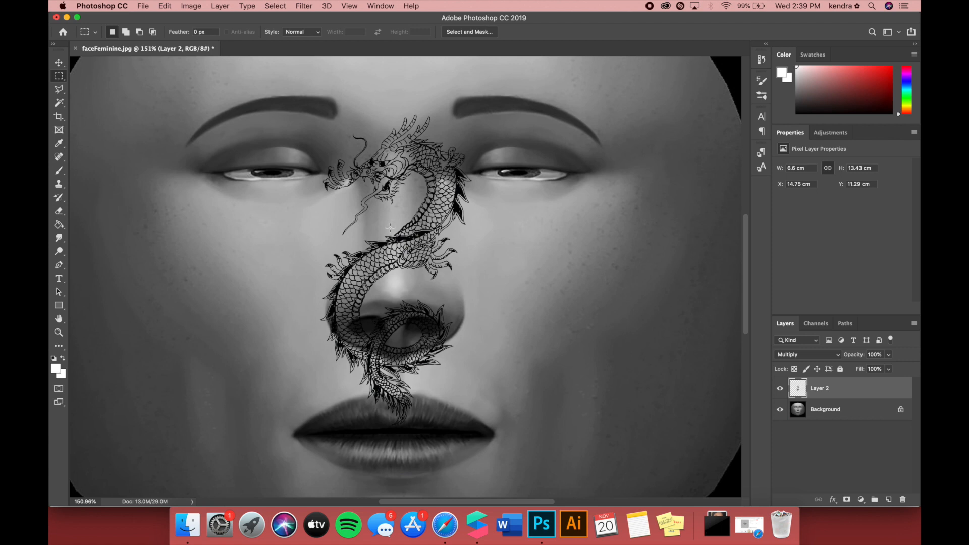
drag(874, 390, 887, 501)
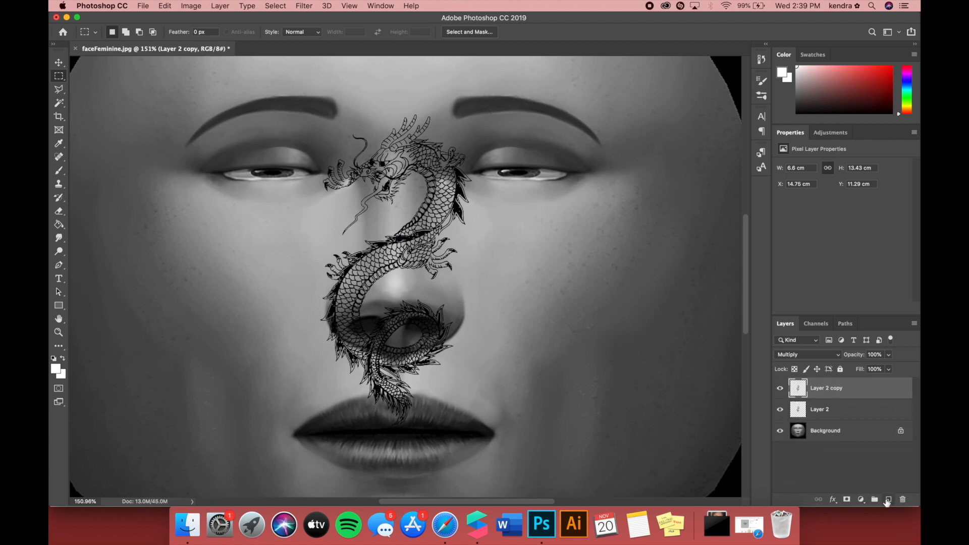
- Merge the duplicate dragon layer down into the original and move the dragon over the image's right-hand eye and cheek with Free Transform
right_click(820, 386)
click(769, 362)
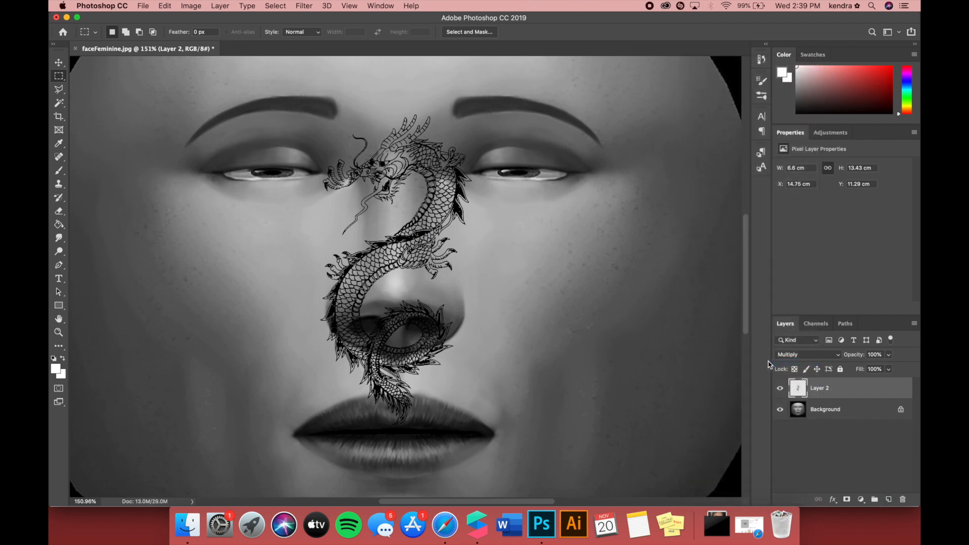
scroll(367, 234, down, 2)
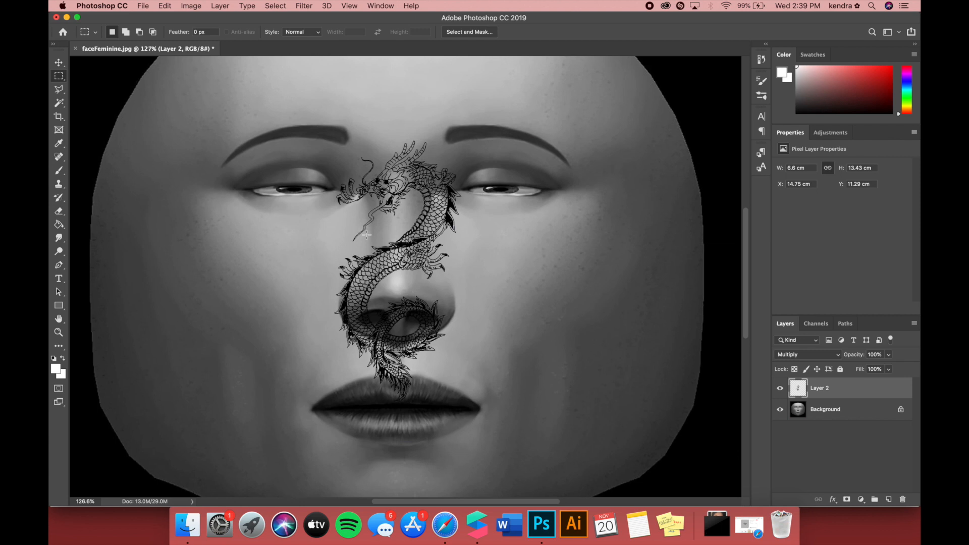
click(163, 6)
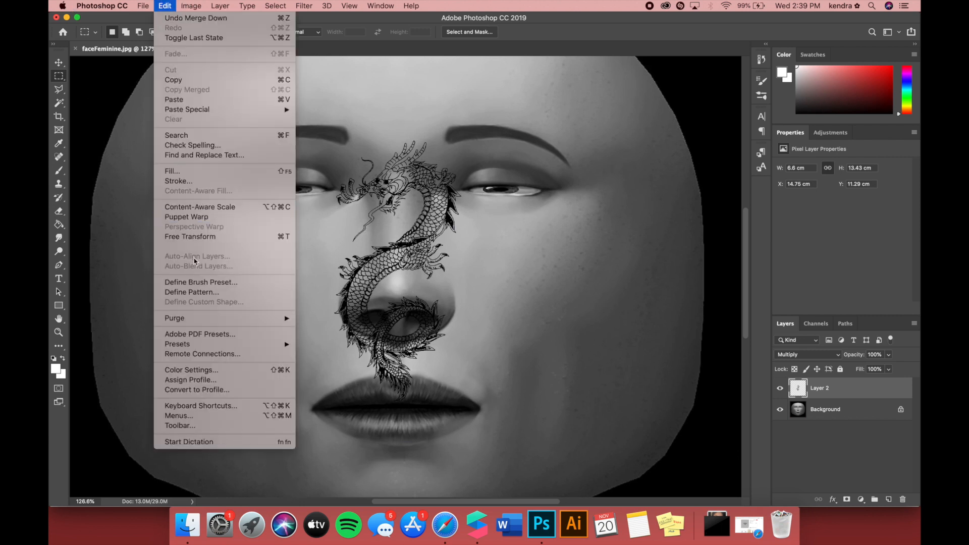
click(196, 237)
drag(426, 229, 566, 201)
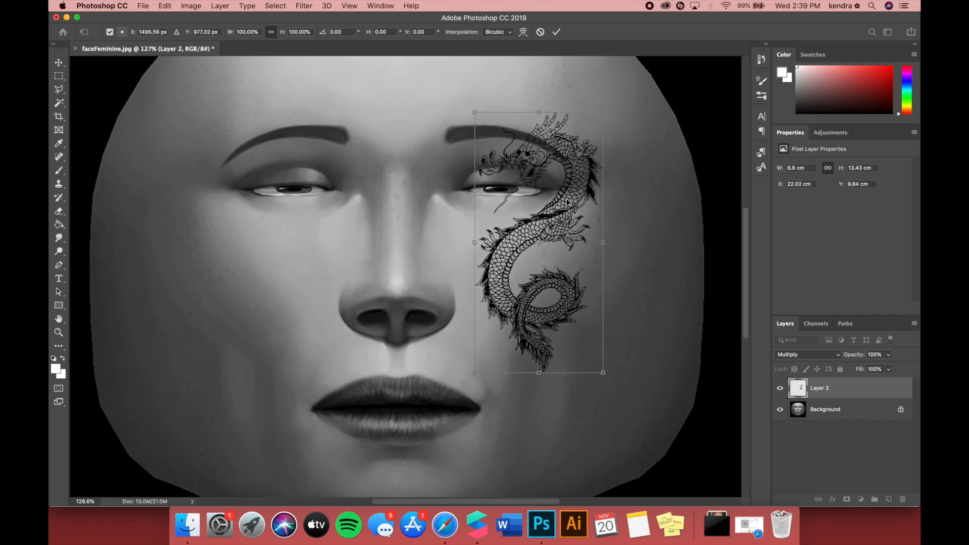
key(Return)
key(m)
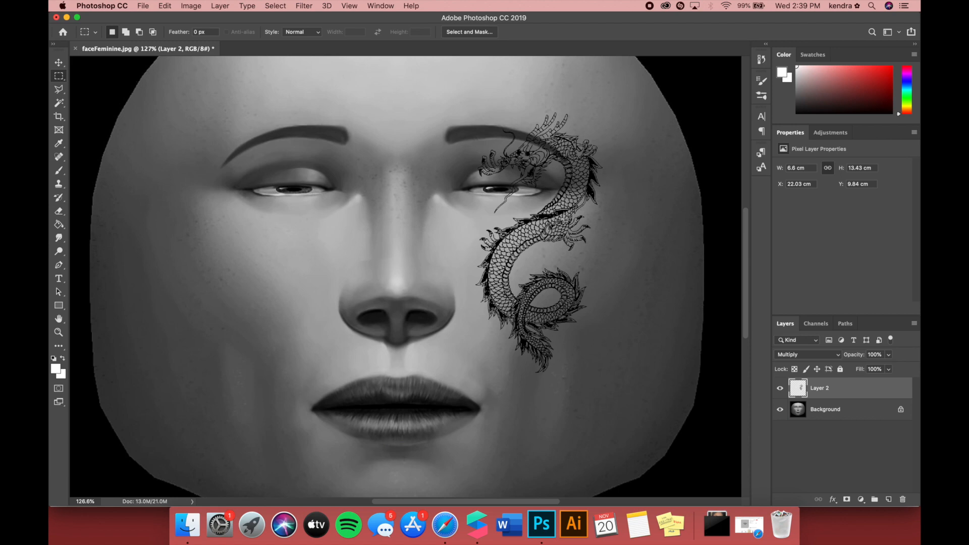
- Set the Eraser to a hard round 39 px brush with 100% hardness
scroll(562, 214, up, 5)
scroll(550, 353, down, 5)
scroll(550, 353, right, 2)
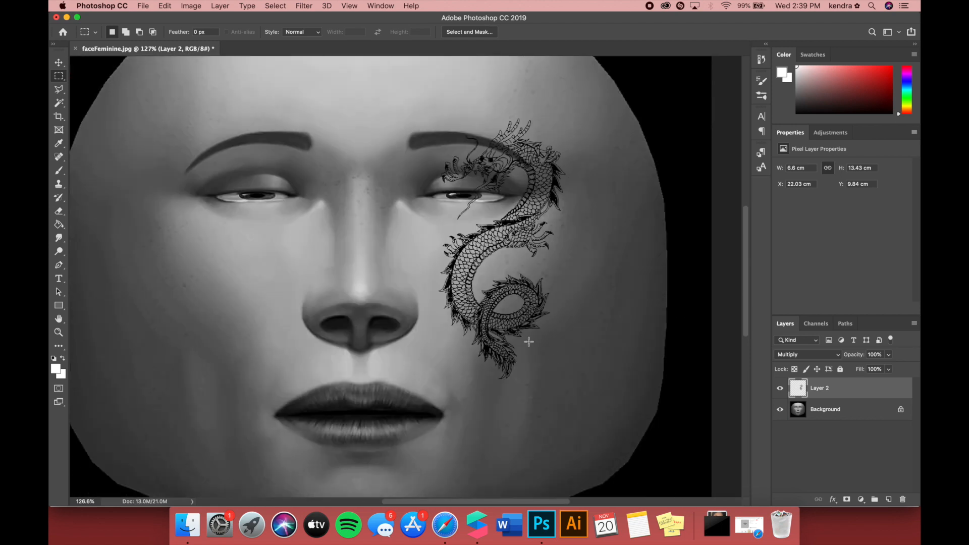
scroll(467, 178, up, 5)
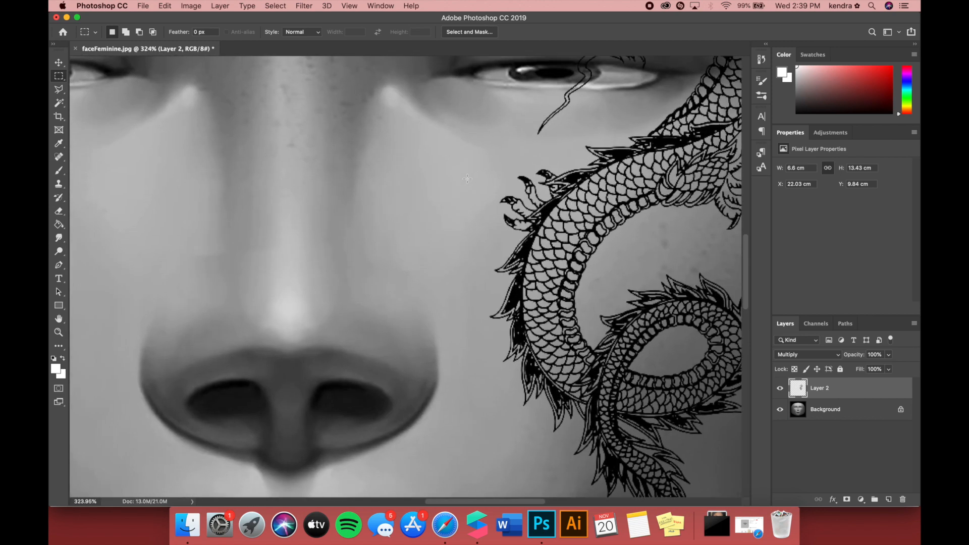
scroll(467, 178, up, 5)
scroll(467, 178, right, 3)
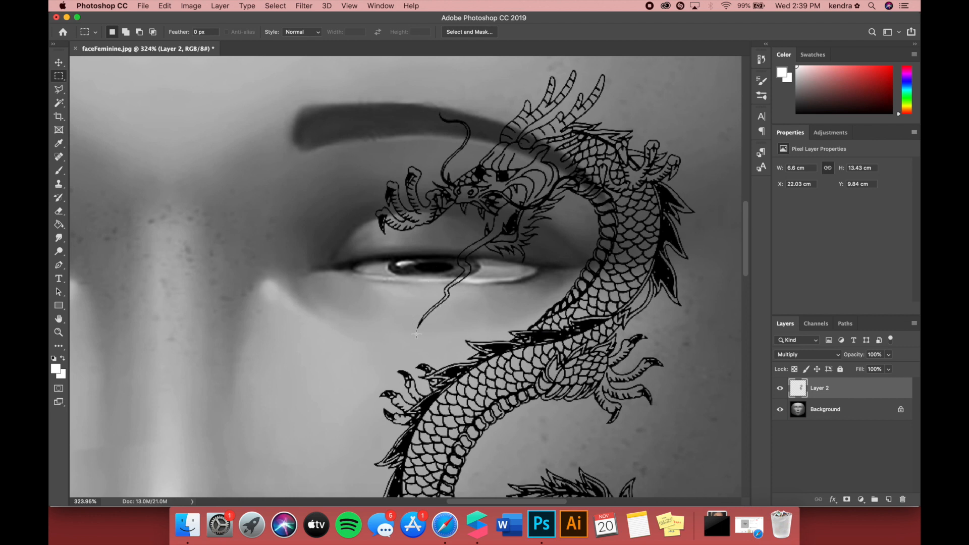
click(59, 211)
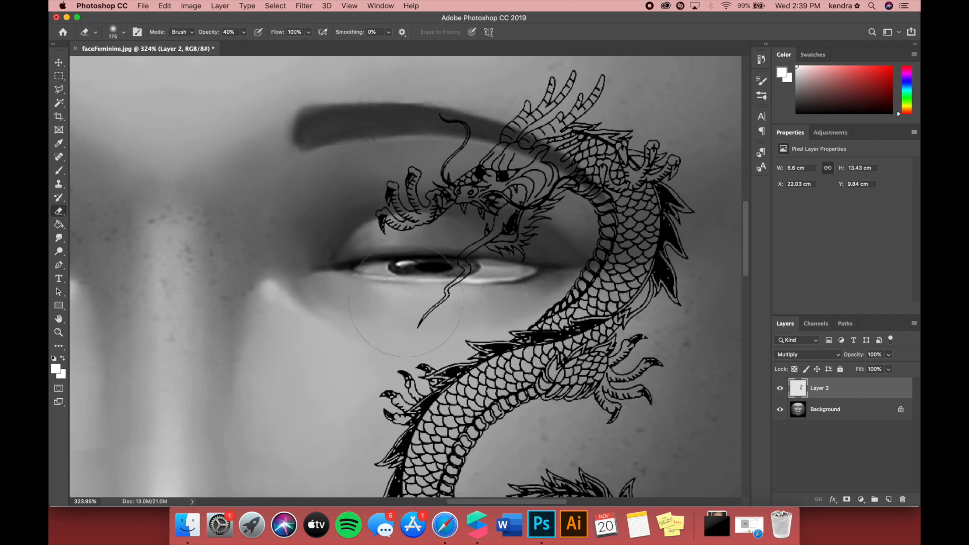
right_click(446, 309)
drag(485, 321, 475, 324)
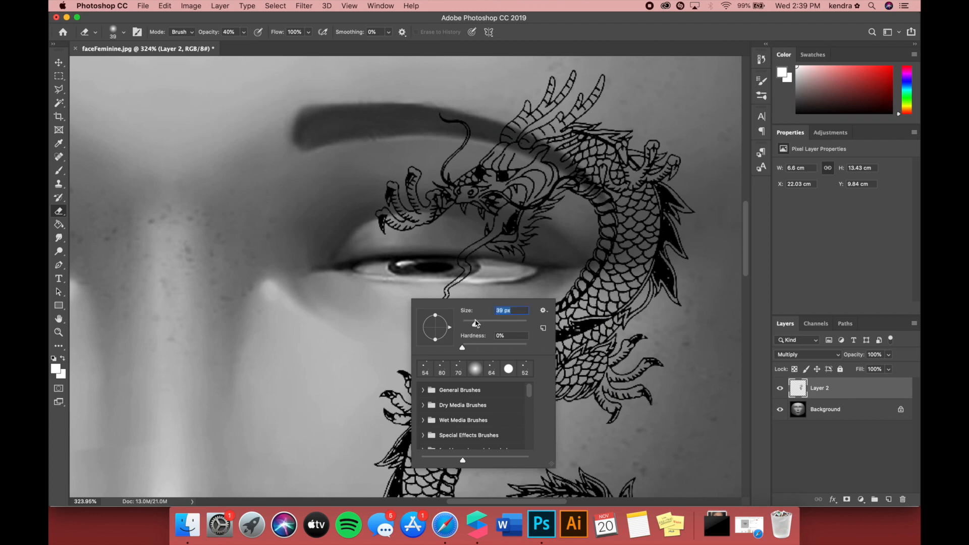
scroll(467, 384, up, 10)
click(508, 370)
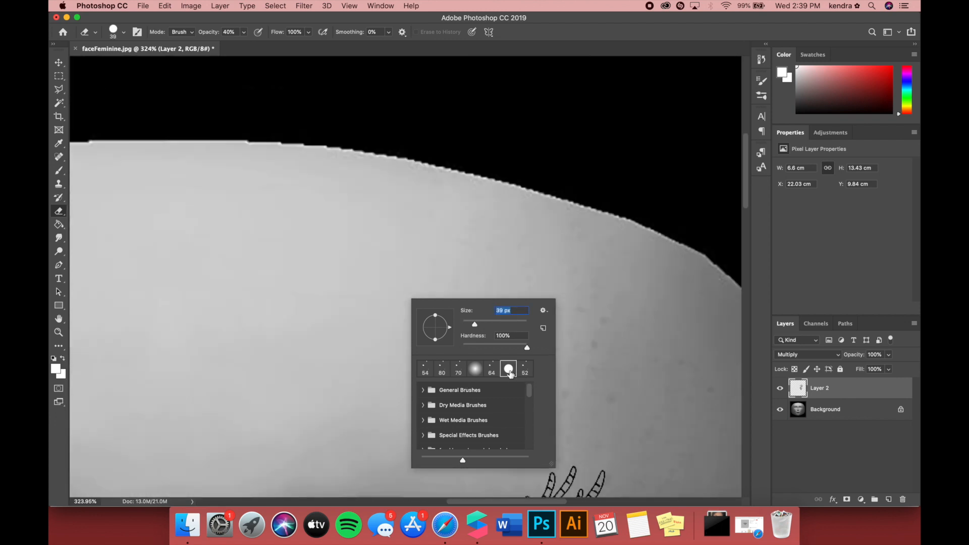
scroll(508, 254, down, 15)
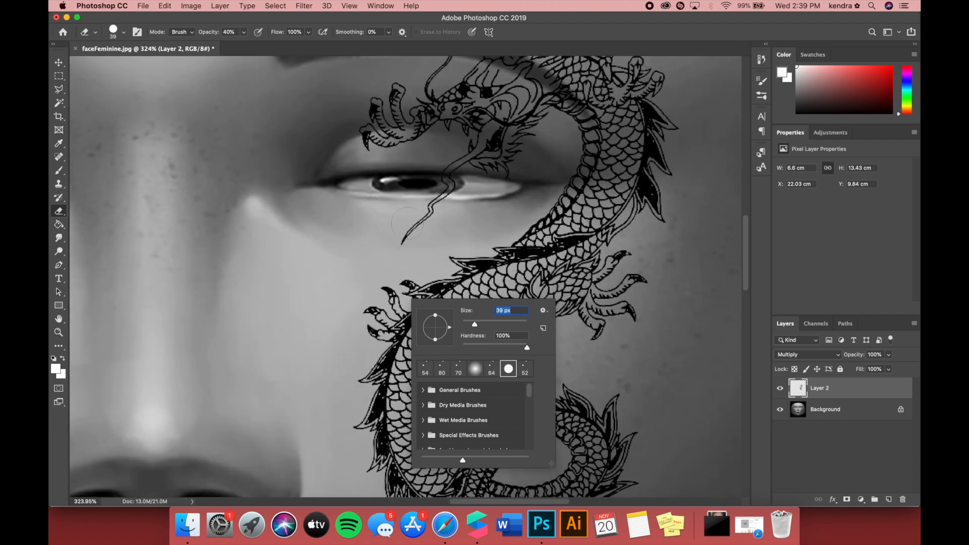
- Raise the eraser opacity to 100% and erase the long whisker that hangs from the dragon's chin across the eye
click(407, 223)
drag(428, 212, 399, 248)
drag(230, 34, 215, 36)
text(10)
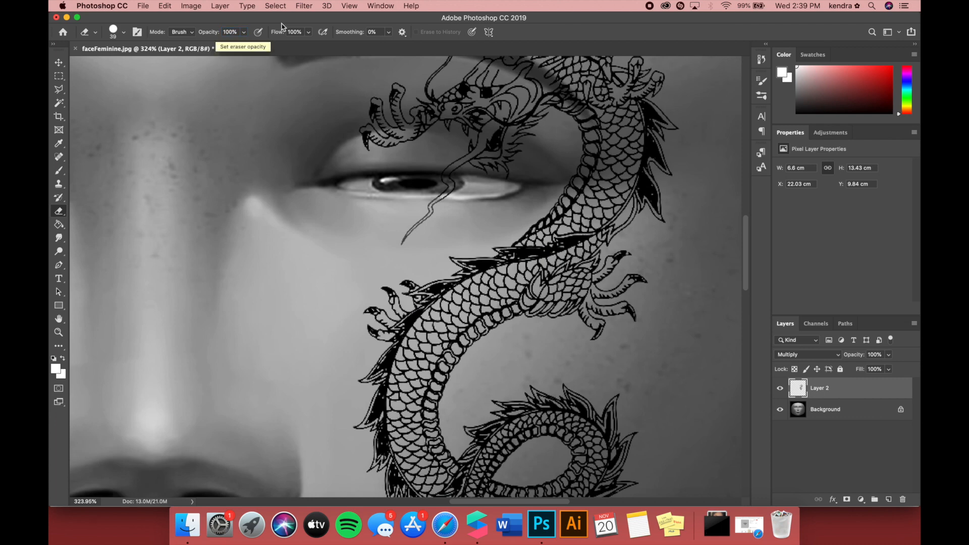
mouse_move(402, 243)
mouse_down()
mouse_move(434, 201)
mouse_move(446, 170)
mouse_up()
- Set up the Brush tool with a hard round 3 px tip and the default black foreground colour
scroll(446, 171, up, 1)
scroll(446, 170, up, 3)
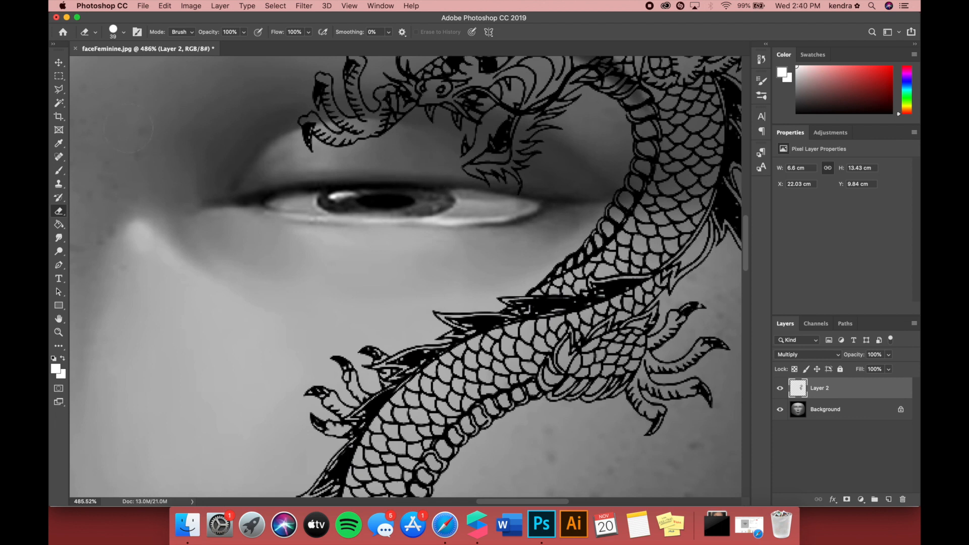
click(60, 171)
right_click(389, 292)
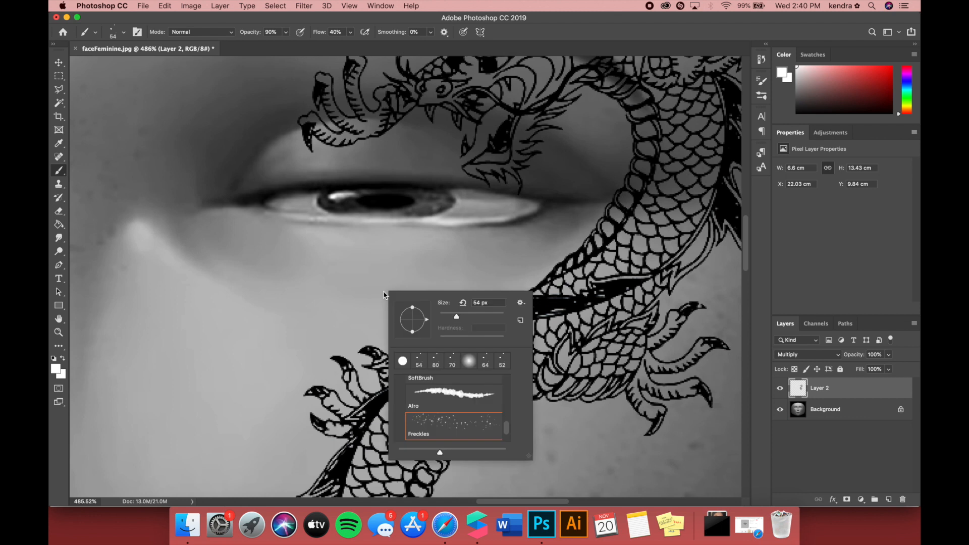
click(402, 361)
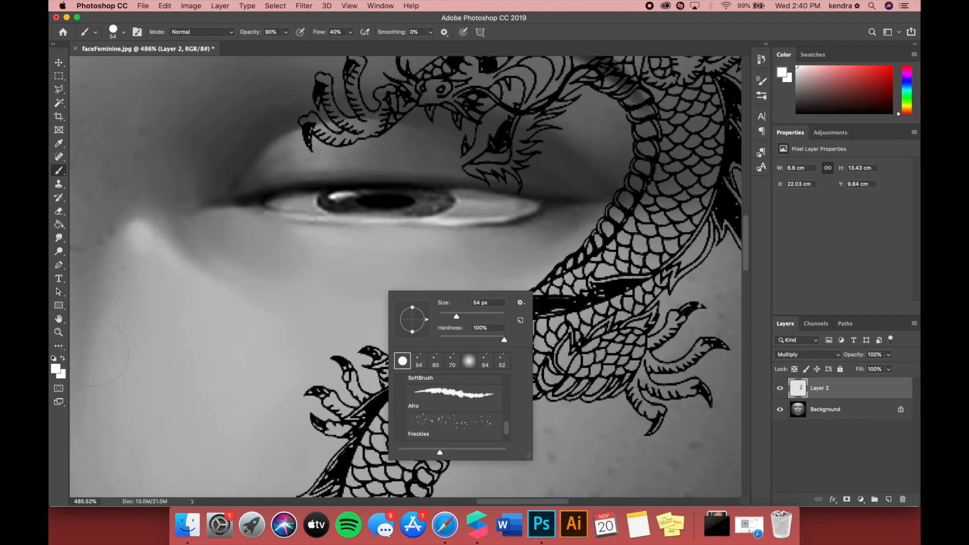
click(52, 359)
right_click(482, 199)
drag(539, 223, 533, 223)
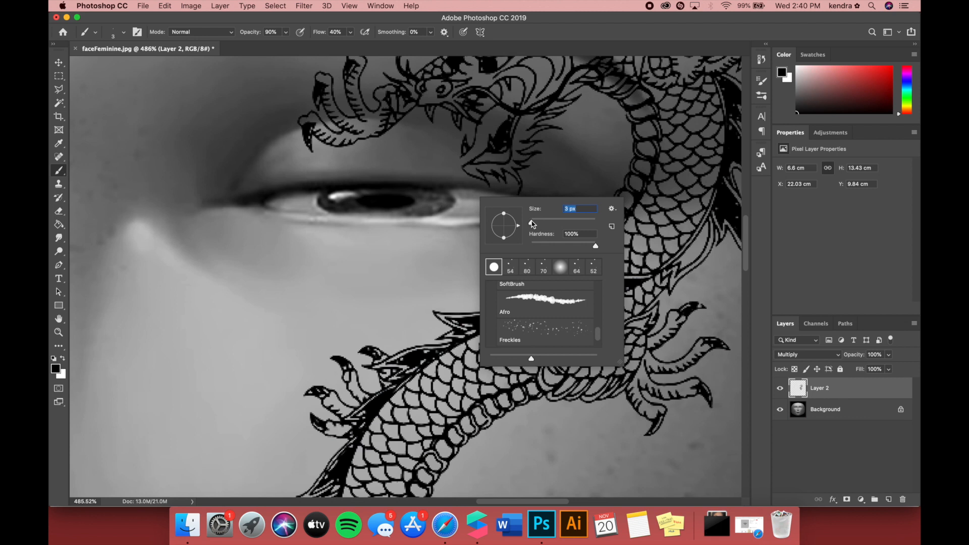
click(460, 158)
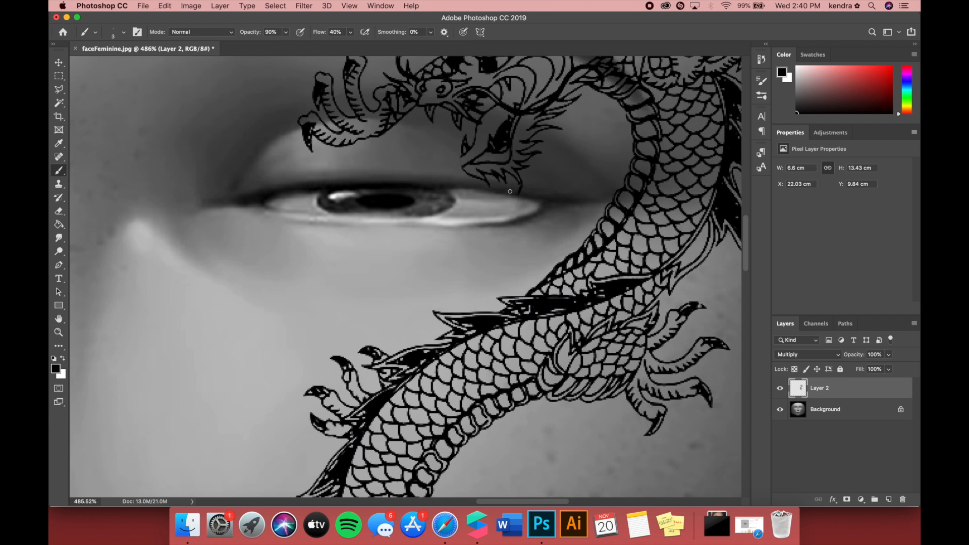
- Set the brush to 100% opacity, 100% flow and 2 px size, and touch up the outline of the dragon's jaw
drag(271, 32, 242, 31)
text(10)
double_click(335, 32)
text(10)
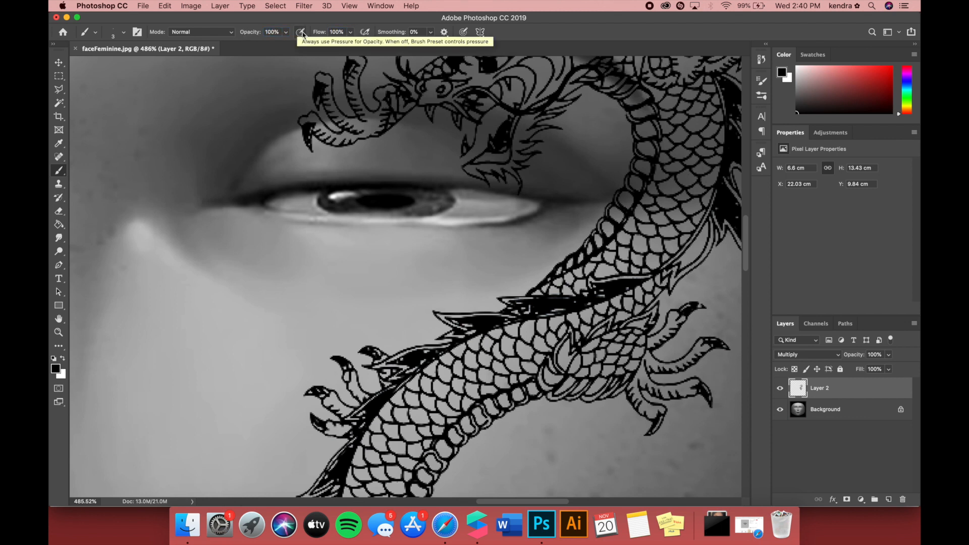
right_click(460, 159)
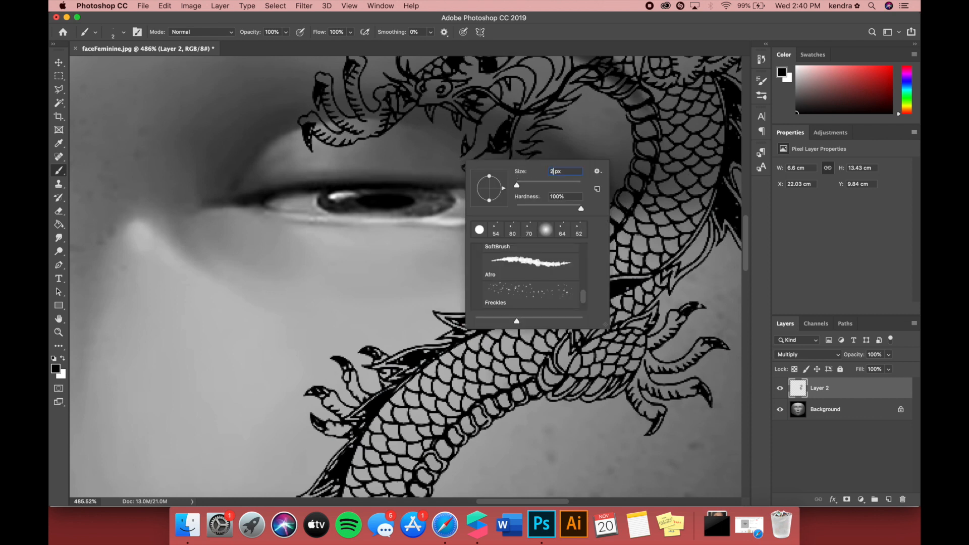
text(2)
key(Return)
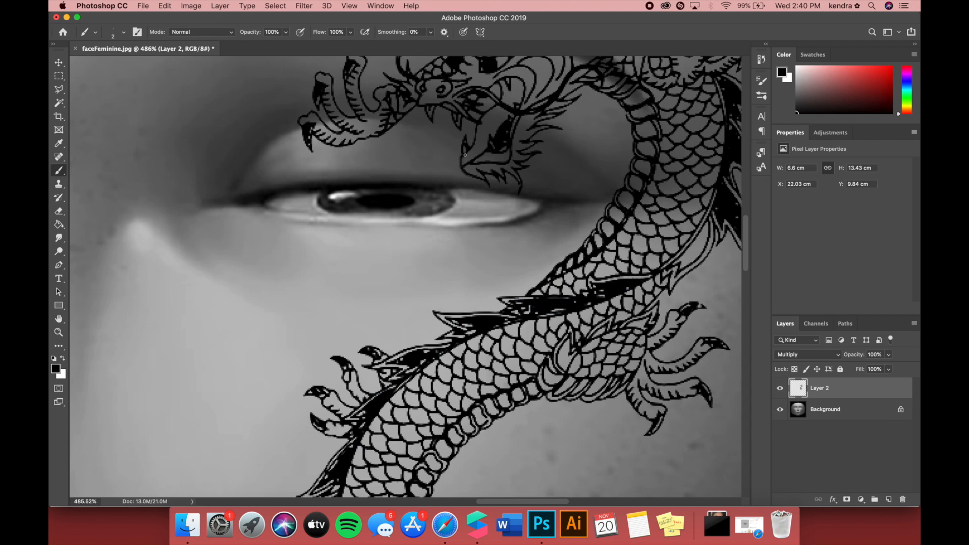
- Hide the Background face layer so only the dragon remains on transparency
scroll(465, 154, down, 10)
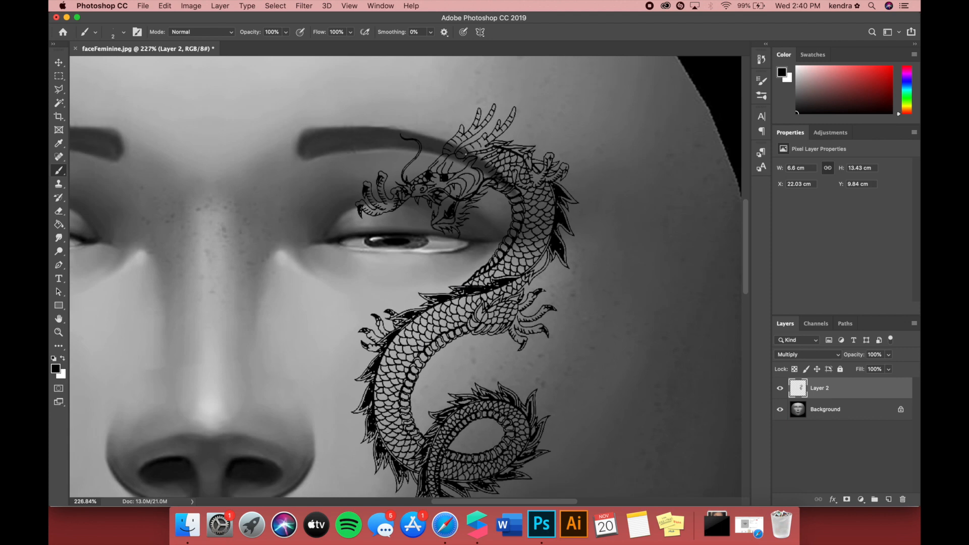
scroll(466, 154, down, 3)
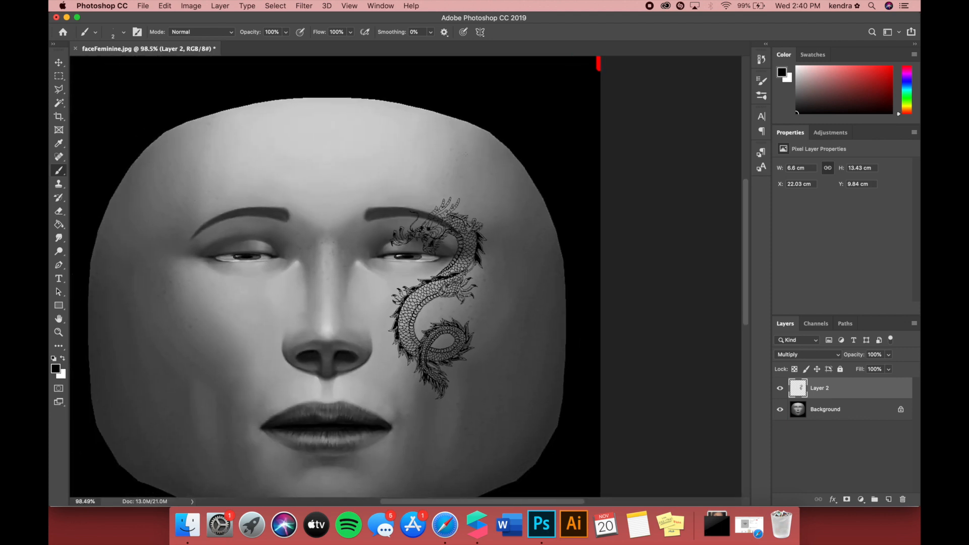
scroll(466, 154, down, 5)
scroll(465, 154, left, 7)
scroll(465, 154, up, 7)
scroll(465, 153, right, 6)
scroll(465, 154, down, 3)
scroll(465, 154, left, 1)
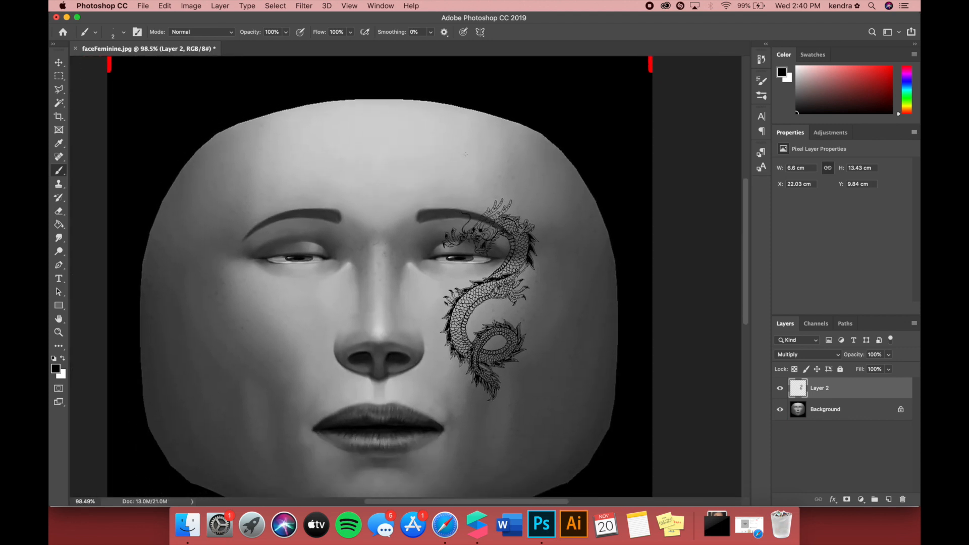
click(780, 410)
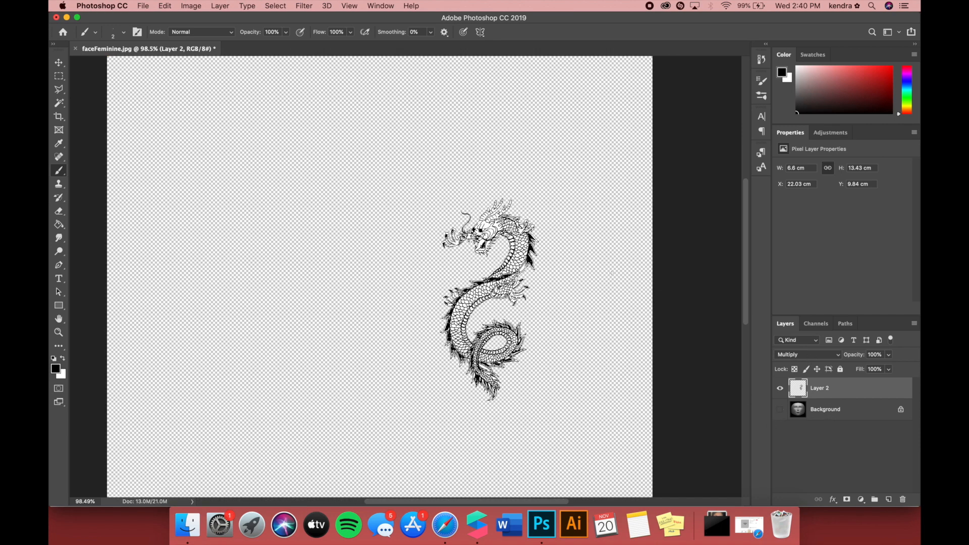
- Quick-export the artwork as a PNG named Dragon to the Desktop
scroll(474, 153, down, 5)
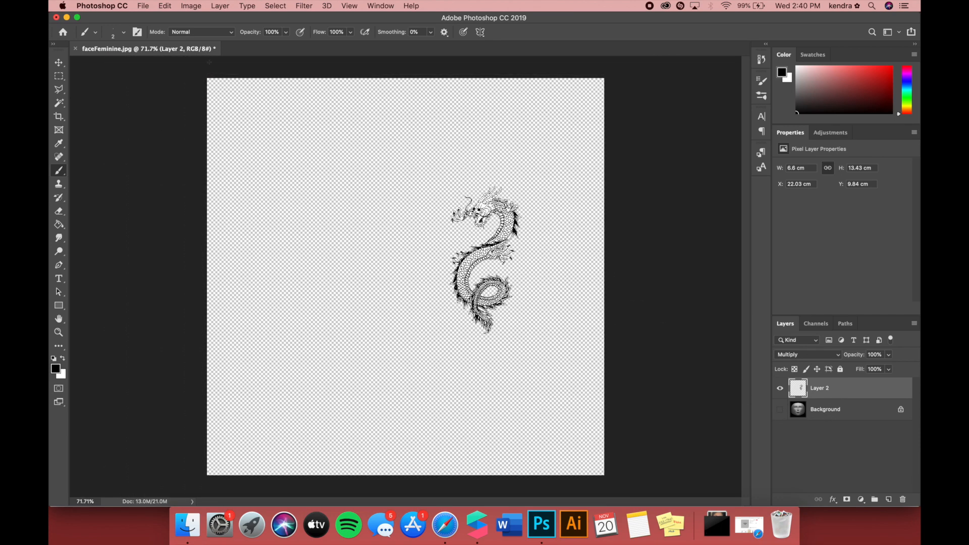
click(152, 5)
mouse_move(241, 139)
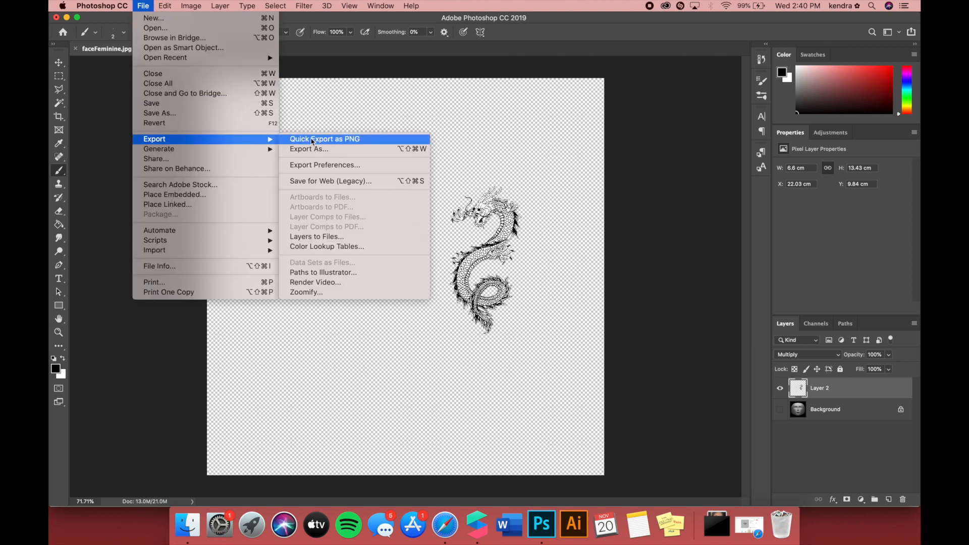
click(311, 140)
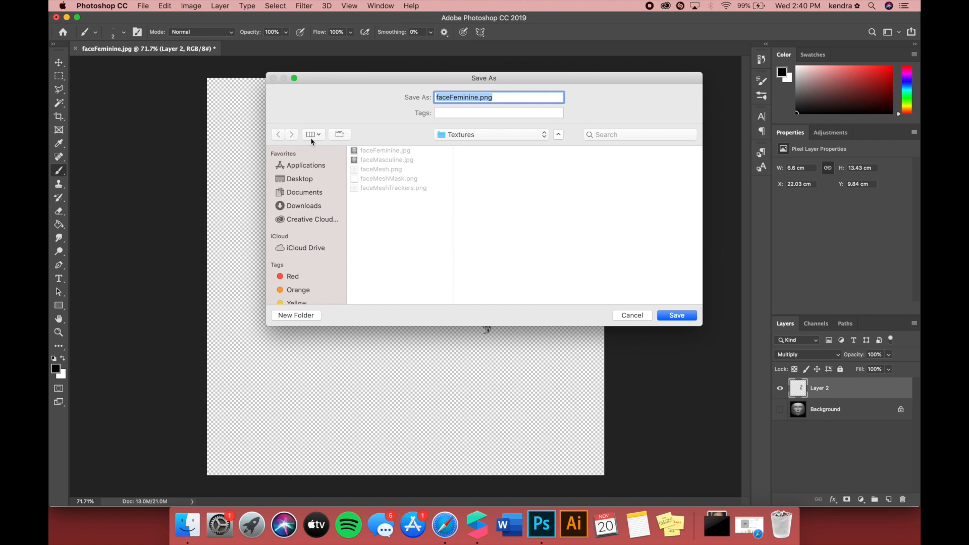
click(288, 180)
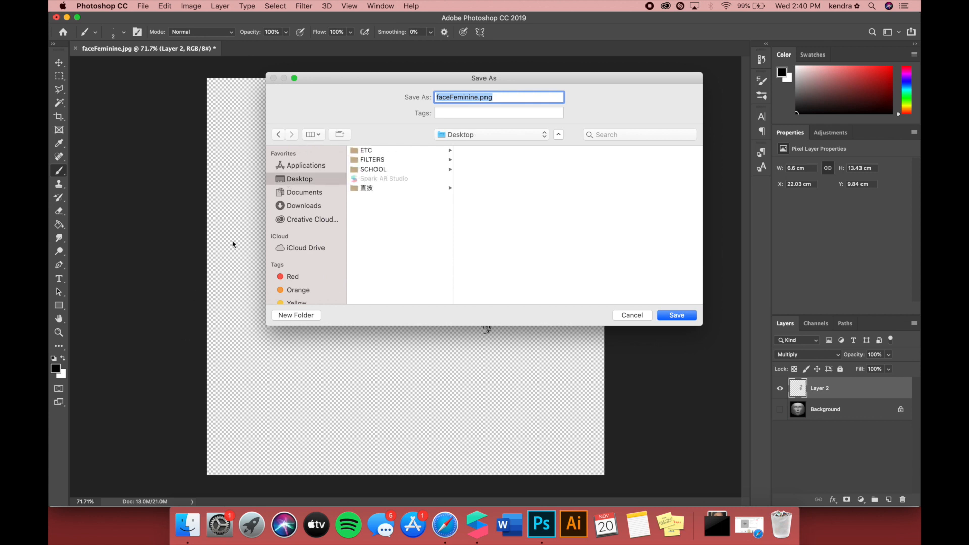
text(Dragon)
key(Return)
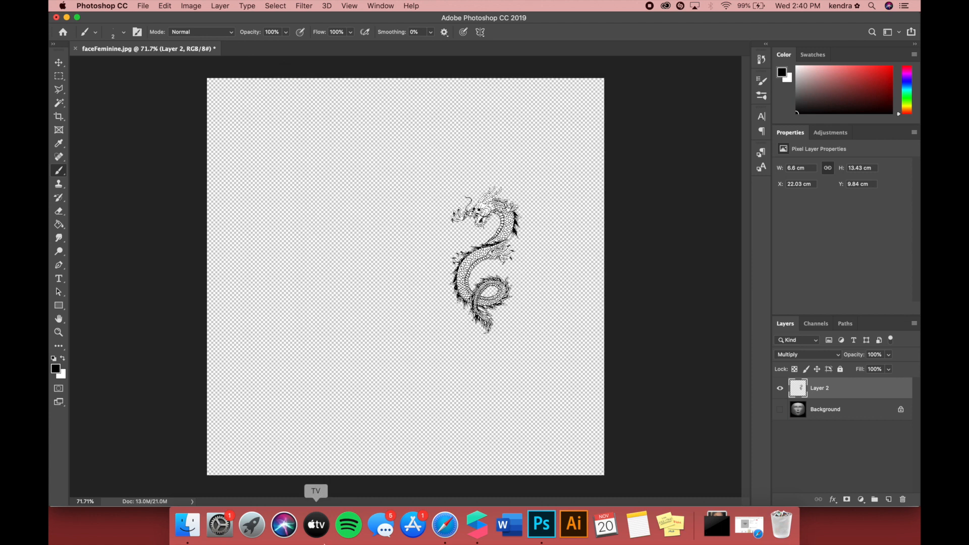
- Switch to Spark AR Studio, set the Mask material's texture to the Dragon image from the Desktop, and enlarge the device preview
click(476, 525)
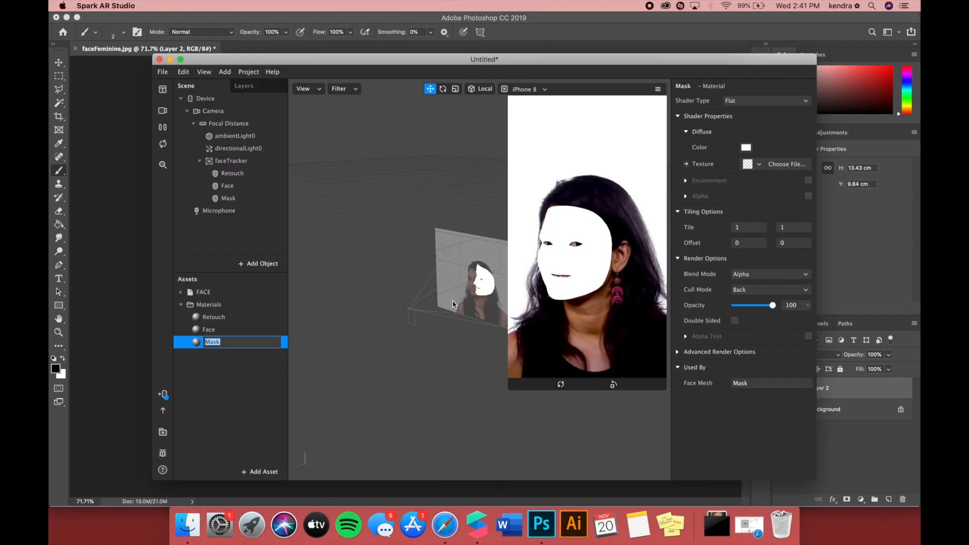
click(371, 356)
click(204, 346)
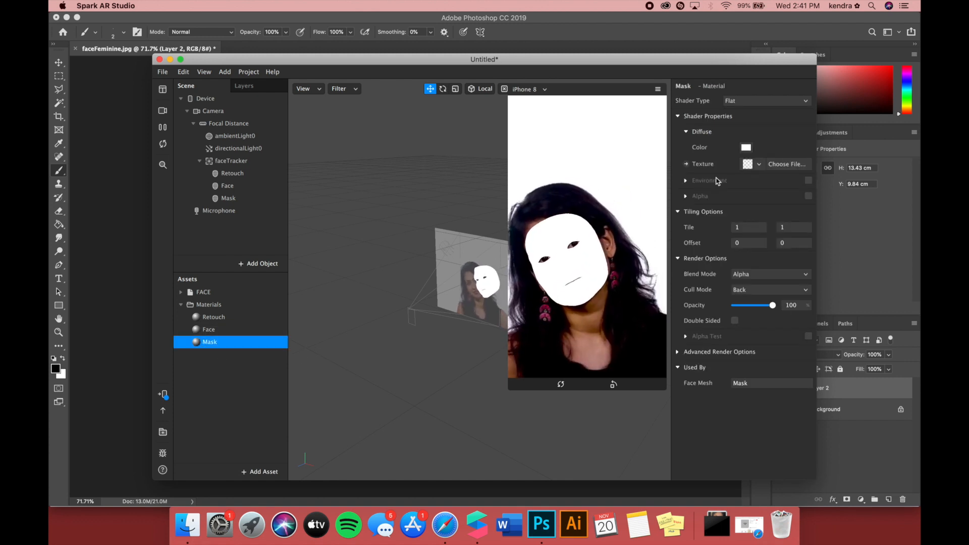
click(786, 165)
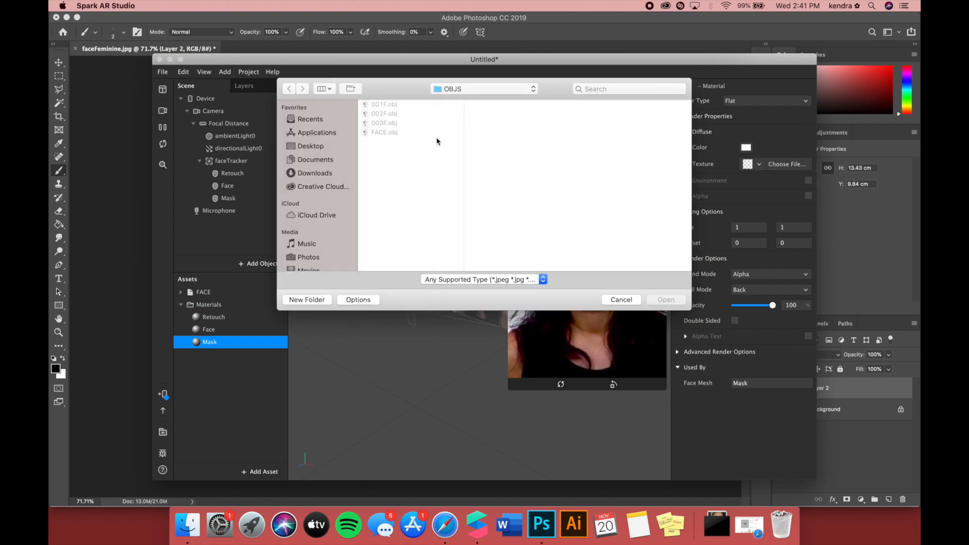
click(313, 146)
click(382, 105)
double_click(382, 105)
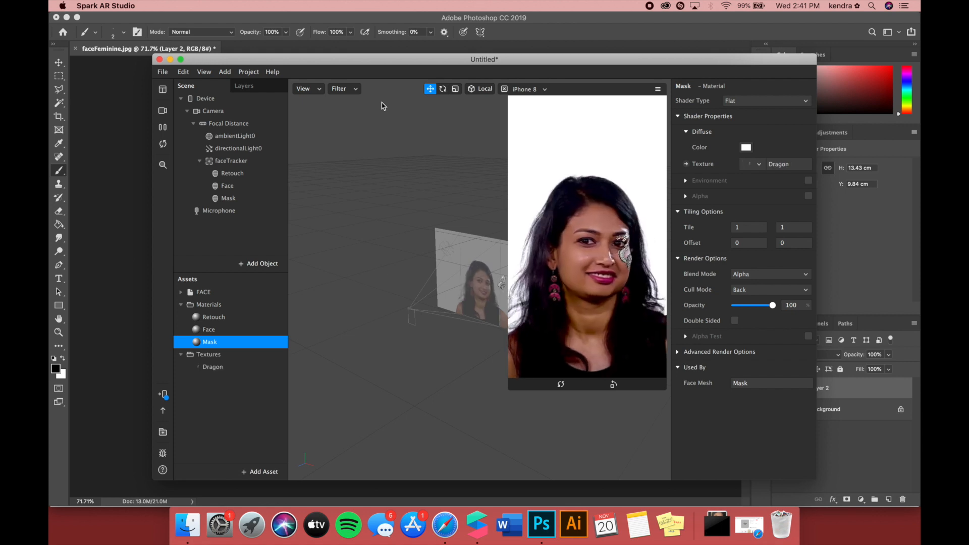
click(510, 390)
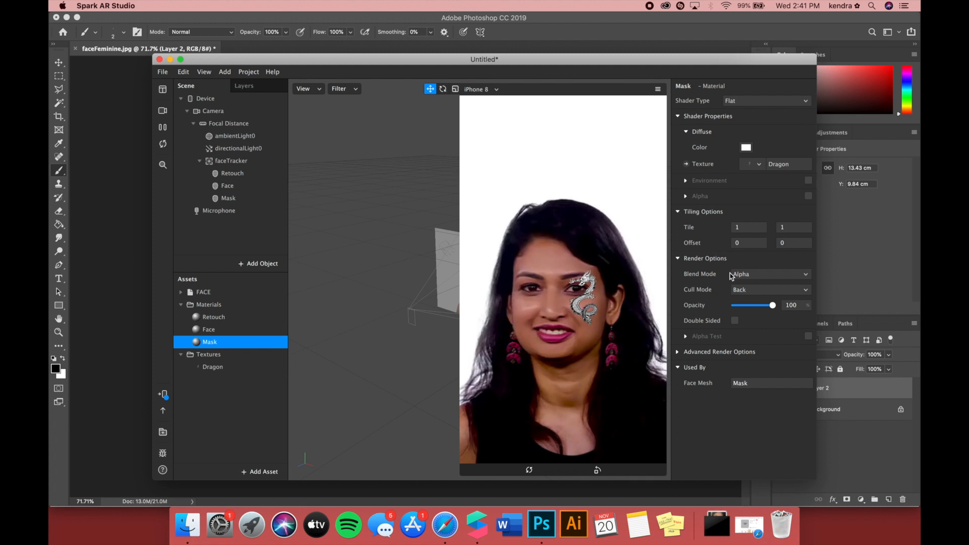
- Set the Mask material's blend mode to Multiply, turn on No compression for the Dragon texture, and reselect the Mask material
click(751, 276)
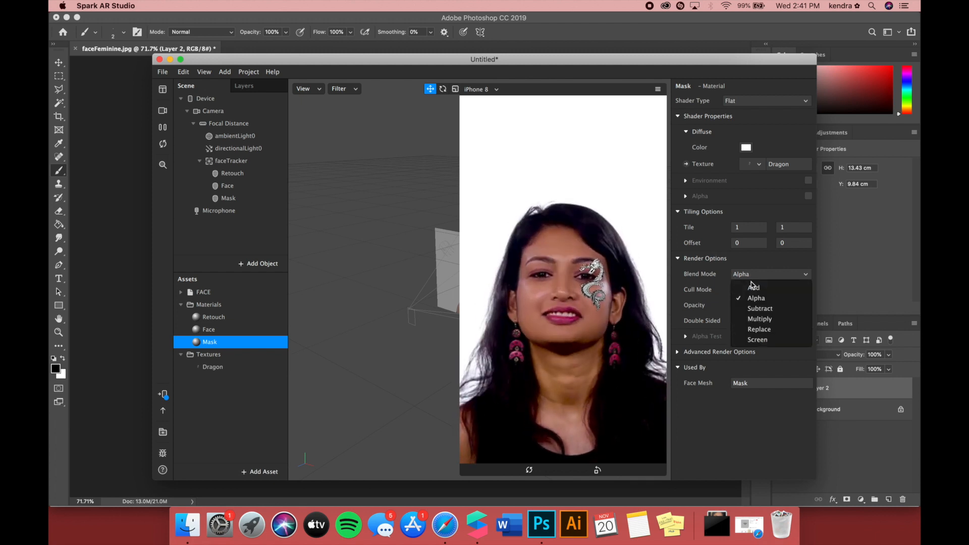
click(772, 321)
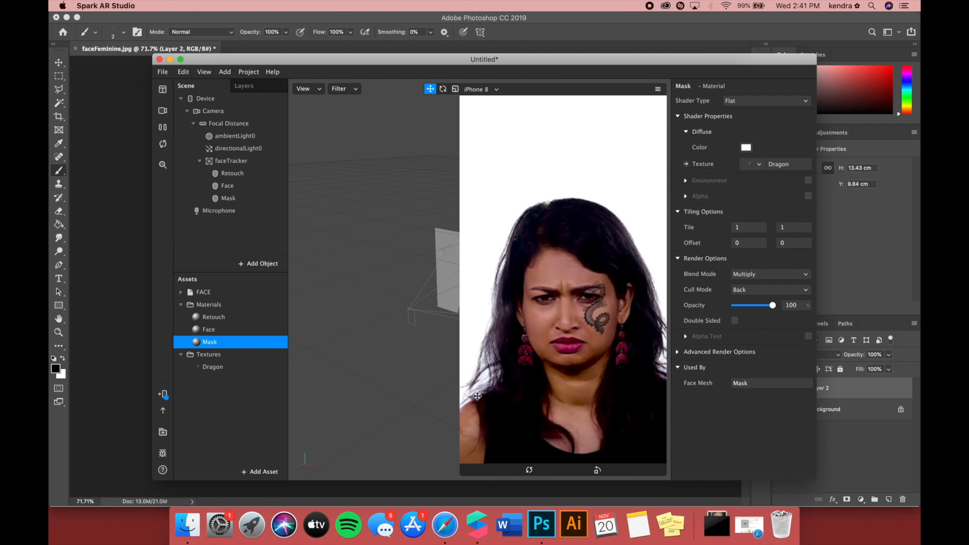
click(234, 369)
click(734, 338)
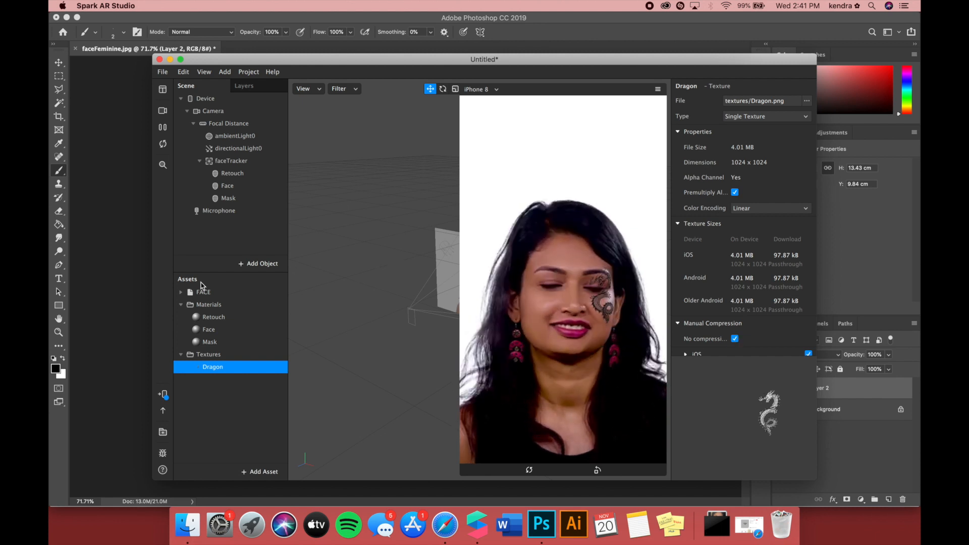
click(232, 342)
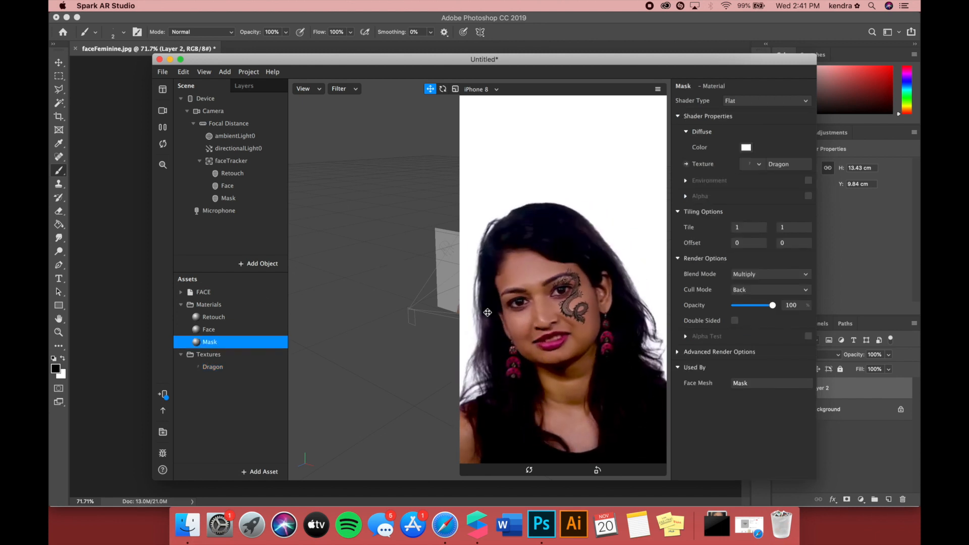
- Check the Face Tracking settings in the project's capabilities
click(251, 73)
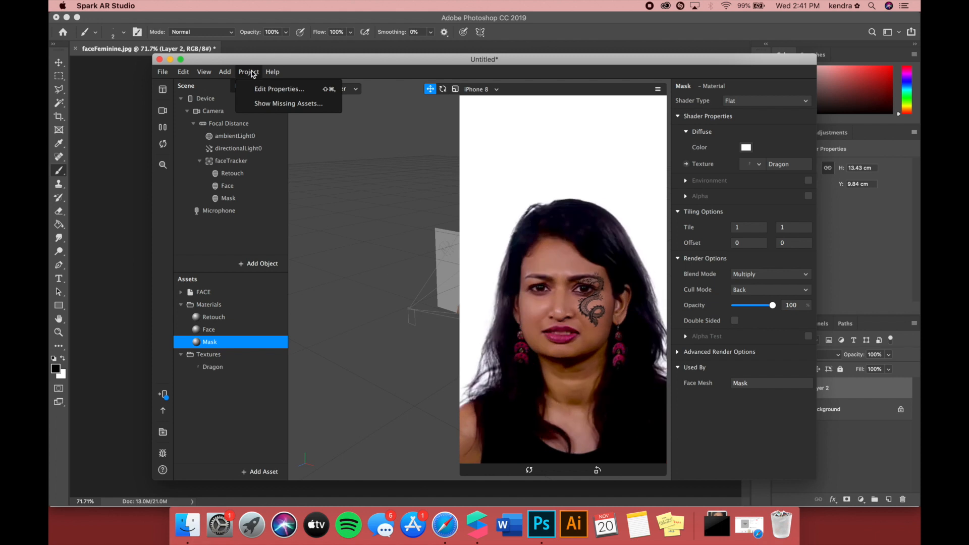
click(255, 89)
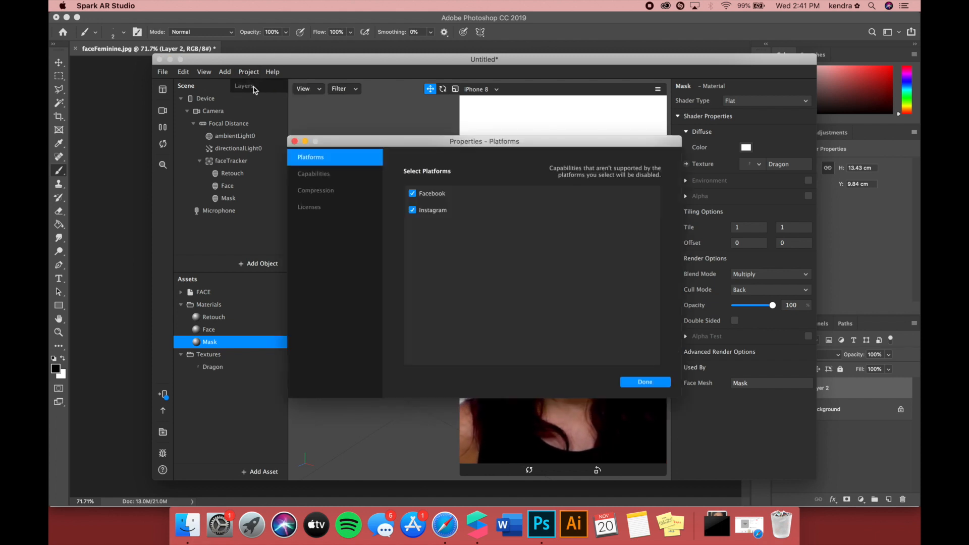
click(319, 175)
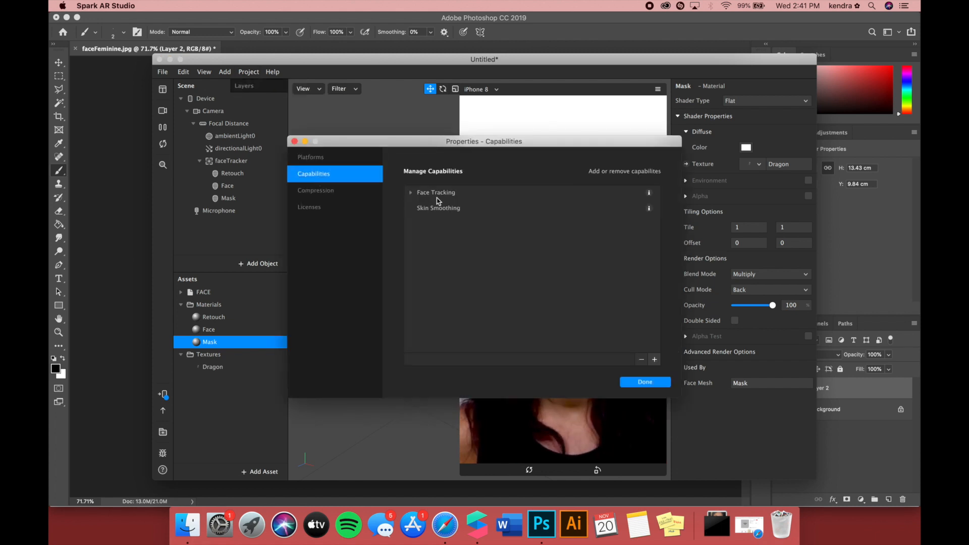
click(411, 194)
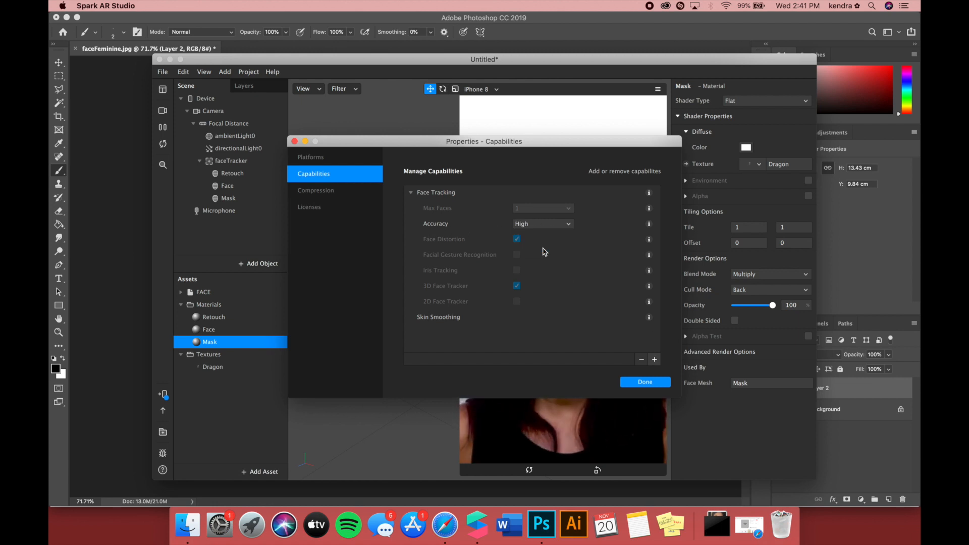
click(643, 382)
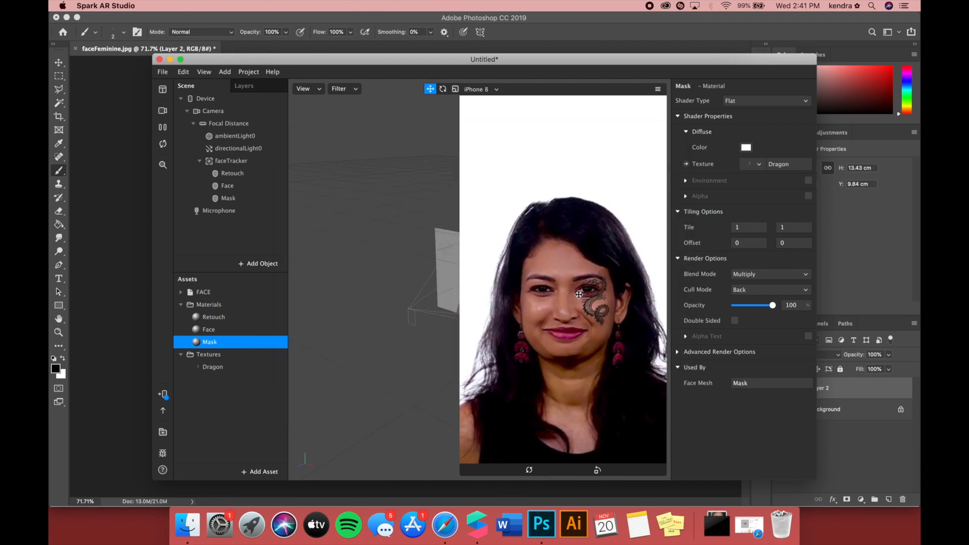
- Preview the filter on several simulation faces, return to the long-haired woman's video, and shrink the device preview slightly
click(163, 111)
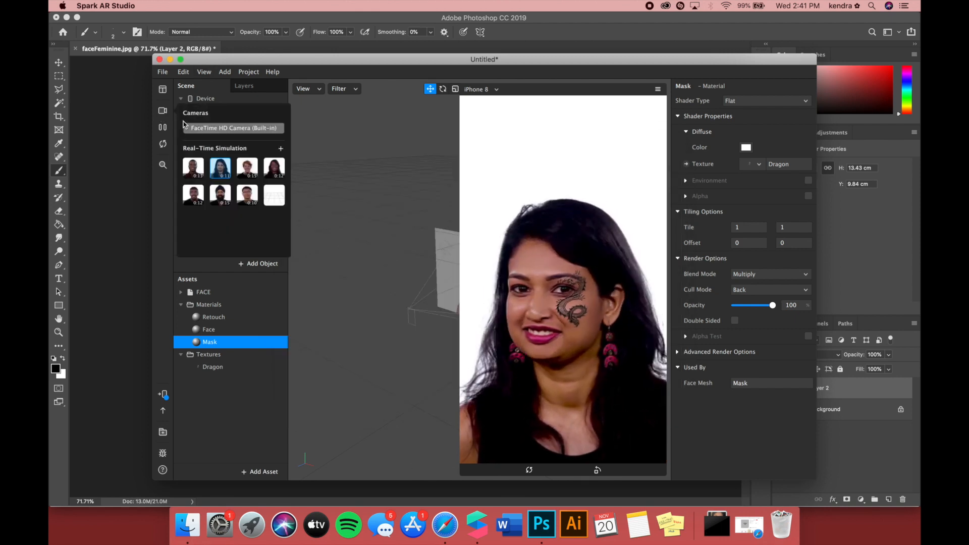
click(246, 169)
click(279, 169)
click(198, 171)
click(199, 189)
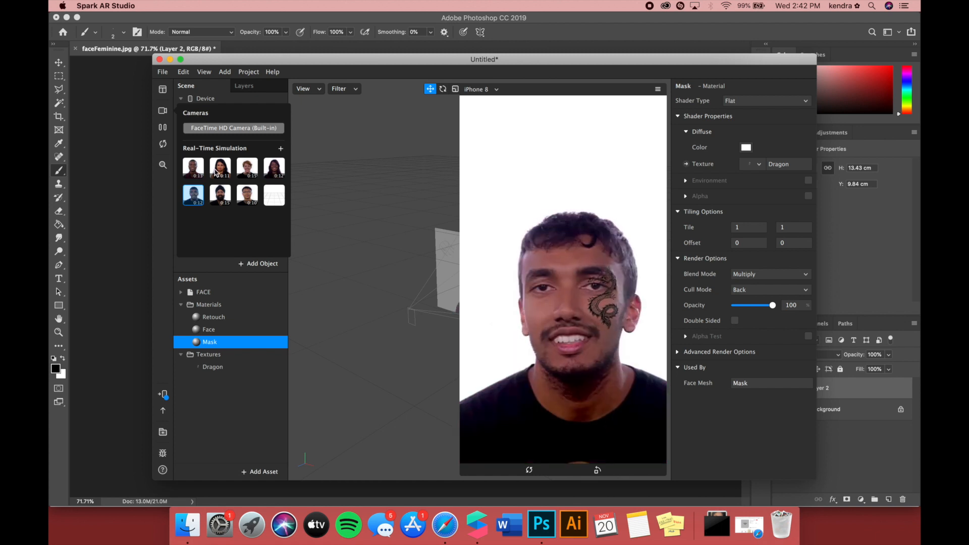
click(215, 172)
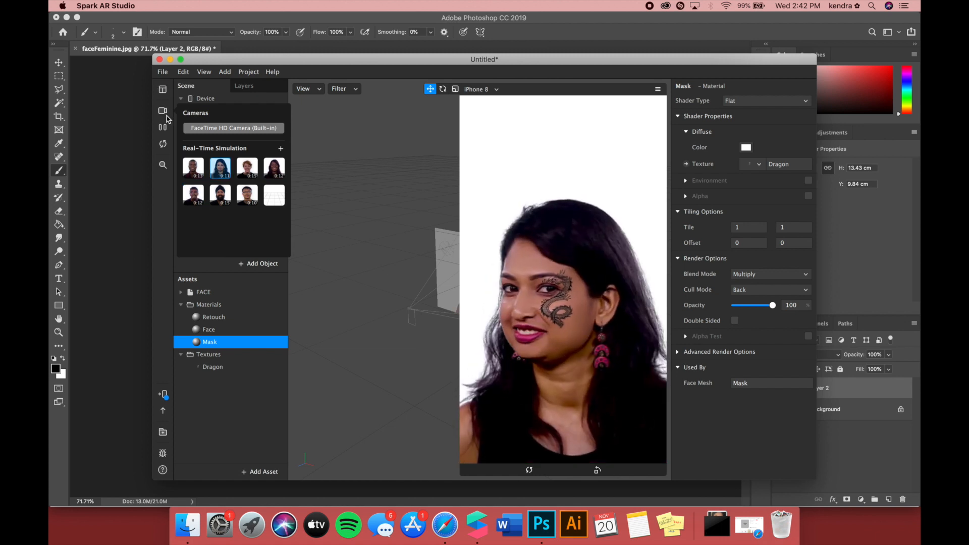
click(462, 474)
drag(461, 474, 481, 420)
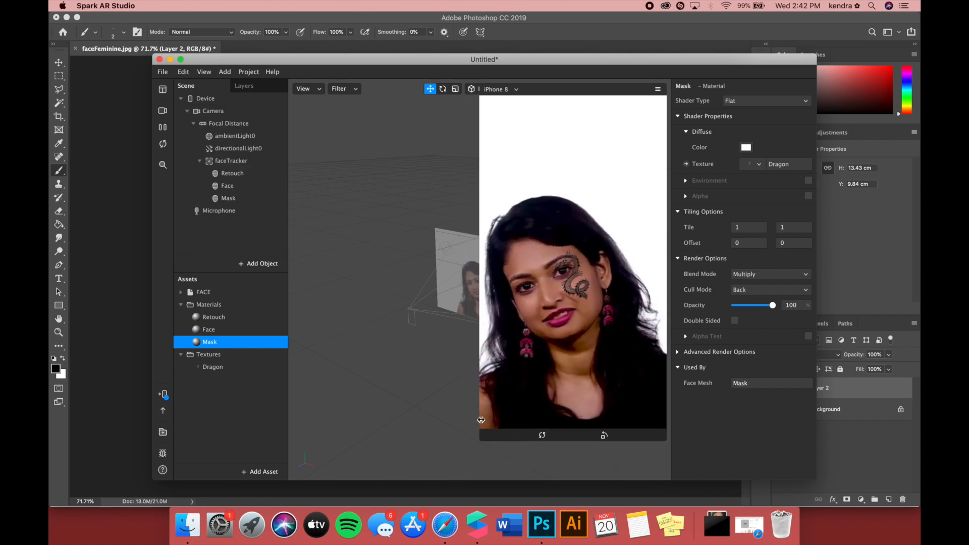
- Add another face mesh under the faceTracker and name it Freckles
click(227, 160)
right_click(234, 161)
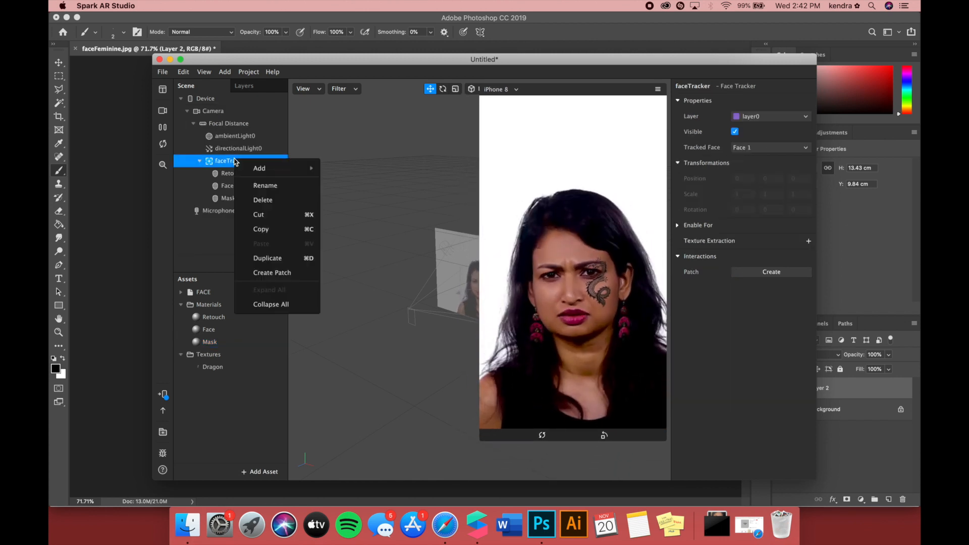
mouse_move(270, 168)
click(370, 272)
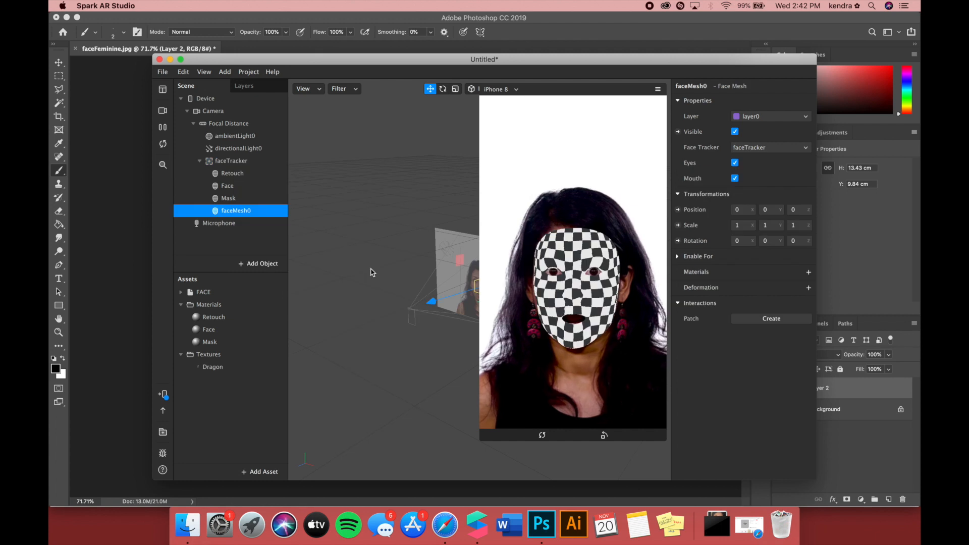
double_click(235, 211)
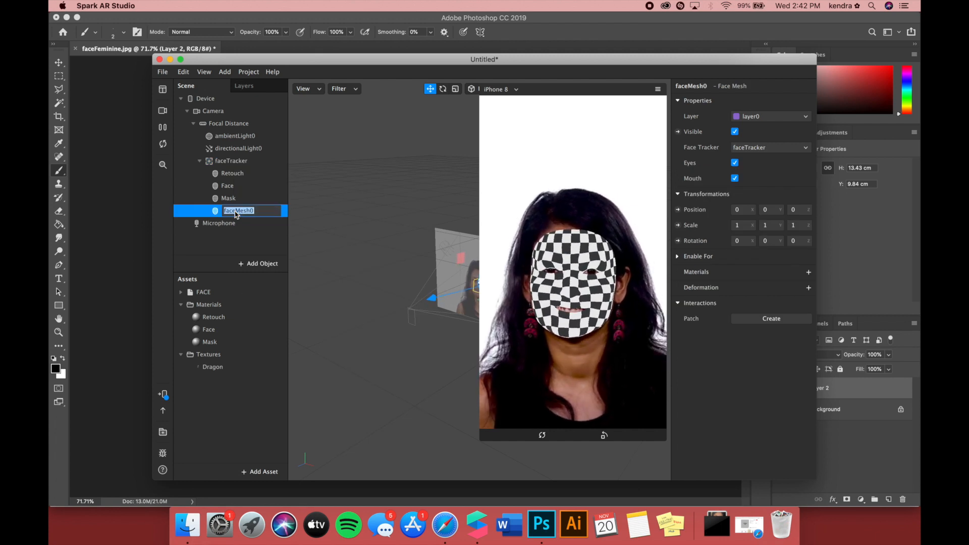
text(Freck)
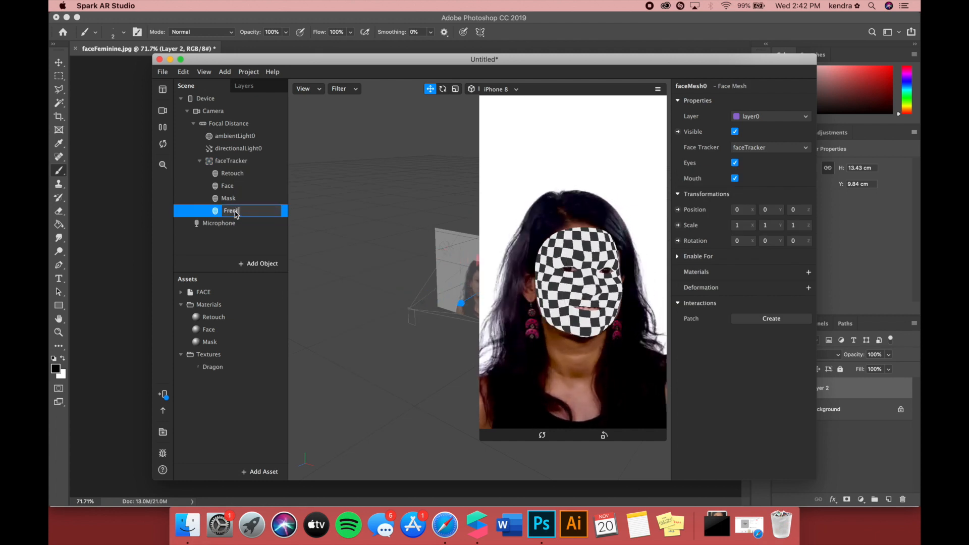
key(BackSpace)
text(les)
key(Return)
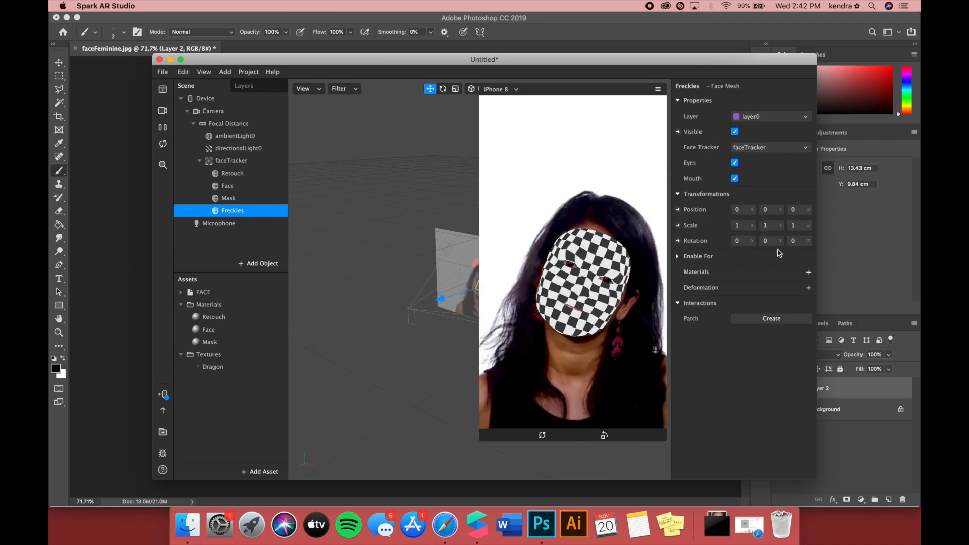
- Create a new material for the Freckles face mesh and name the material Freckles
click(808, 272)
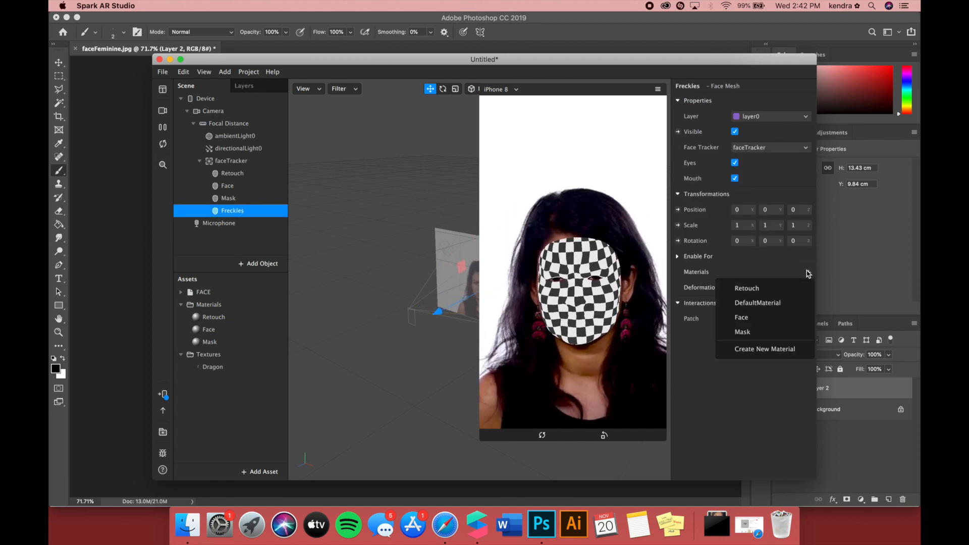
click(738, 352)
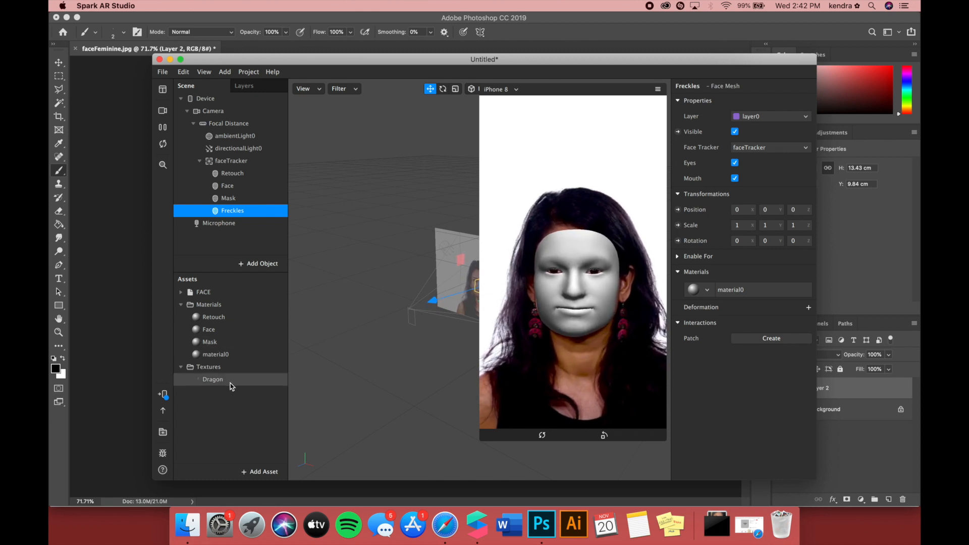
click(248, 214)
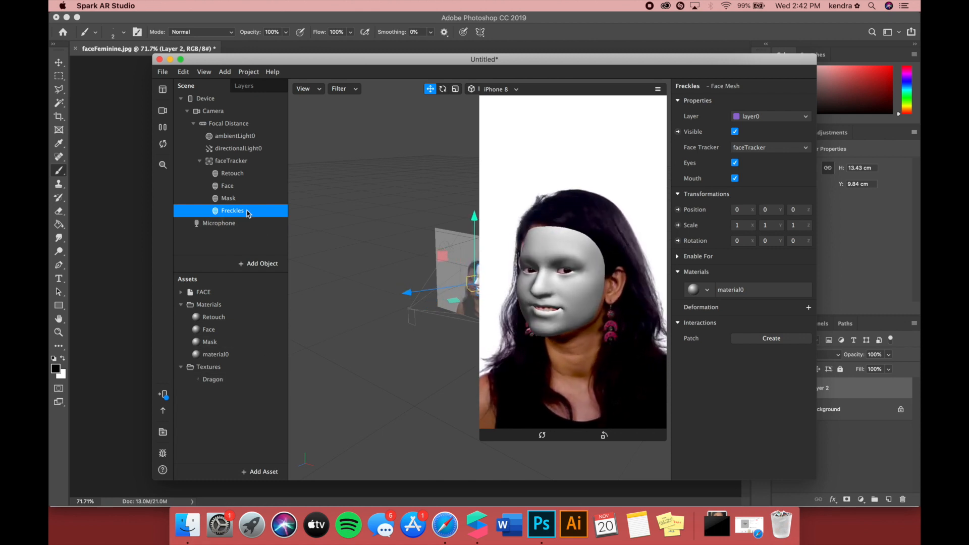
double_click(216, 354)
text(Fre)
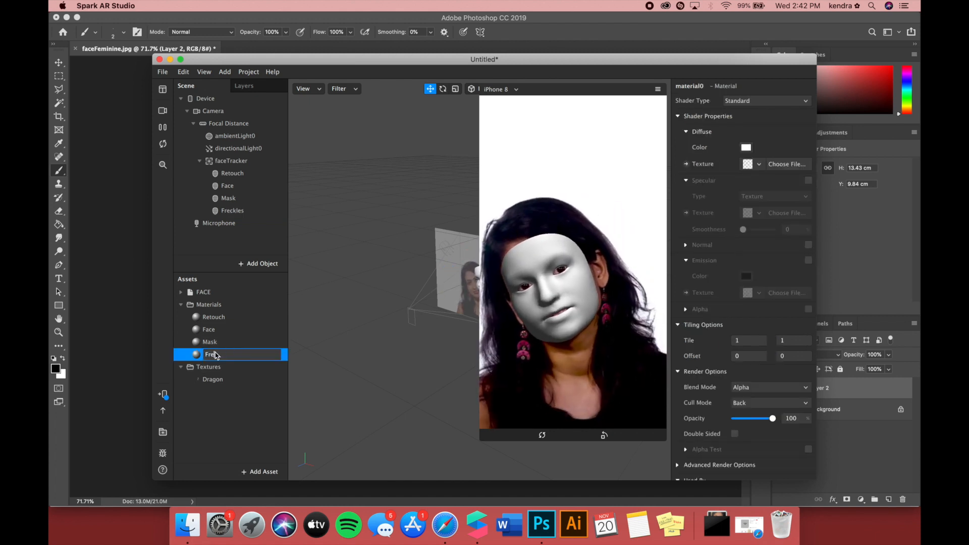
text(ckles)
key(Return)
click(226, 355)
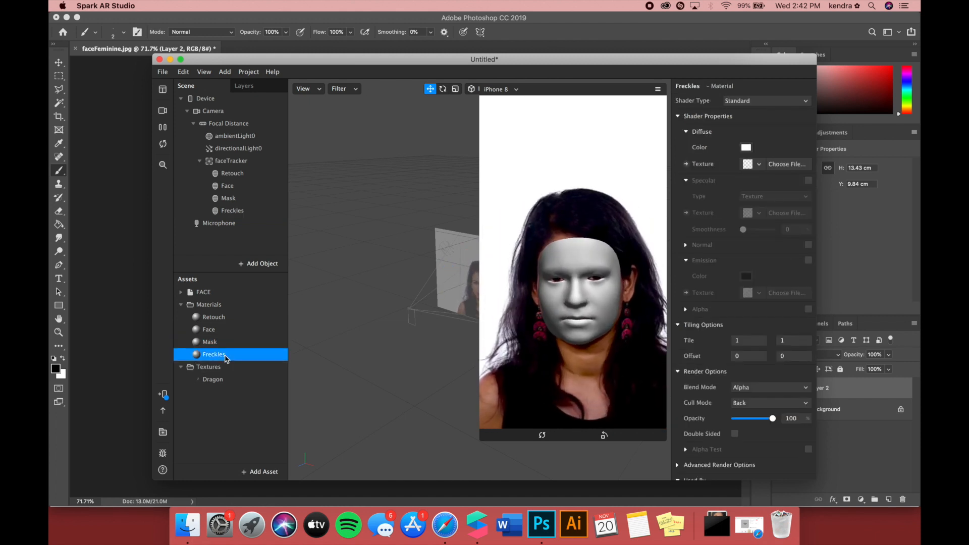
- Move the Freckles mesh above the Mask mesh in the scene hierarchy
click(235, 211)
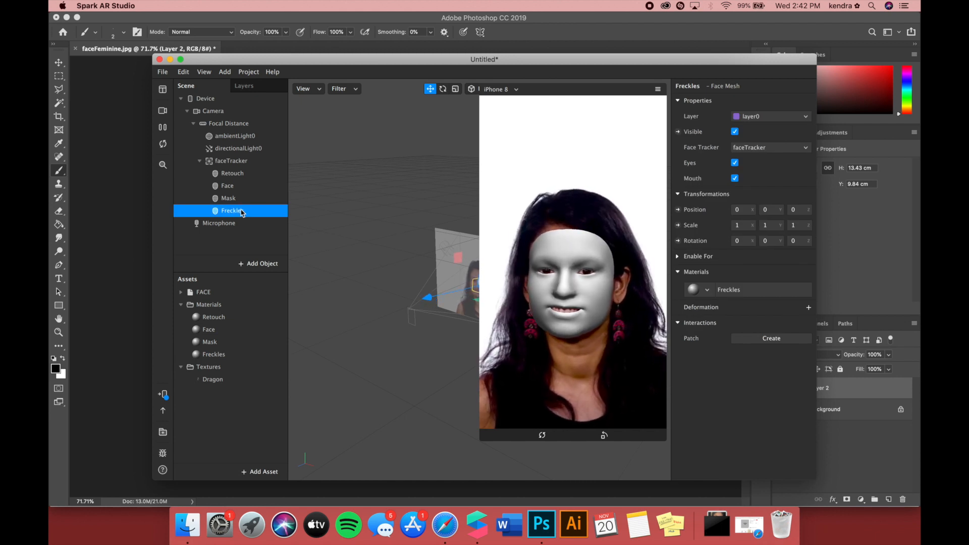
drag(233, 211, 232, 195)
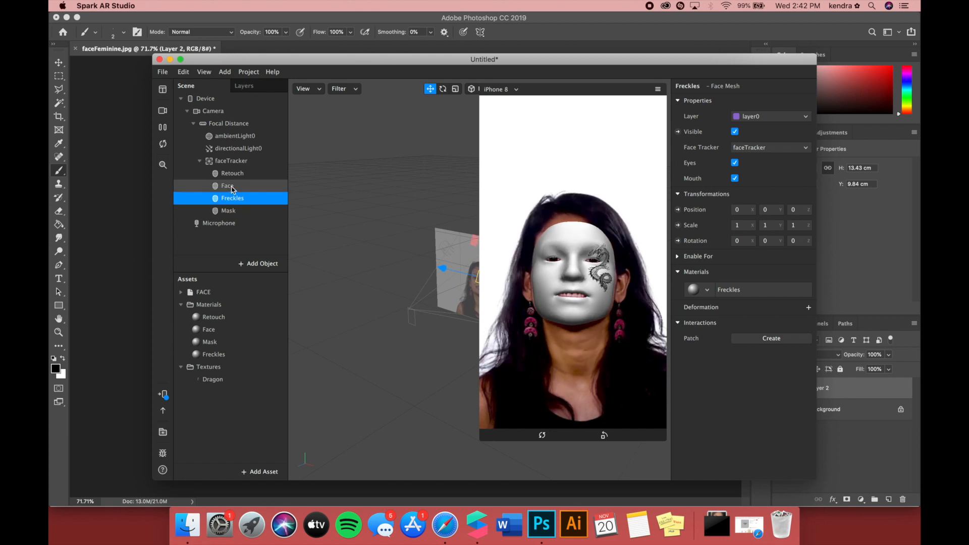
click(226, 214)
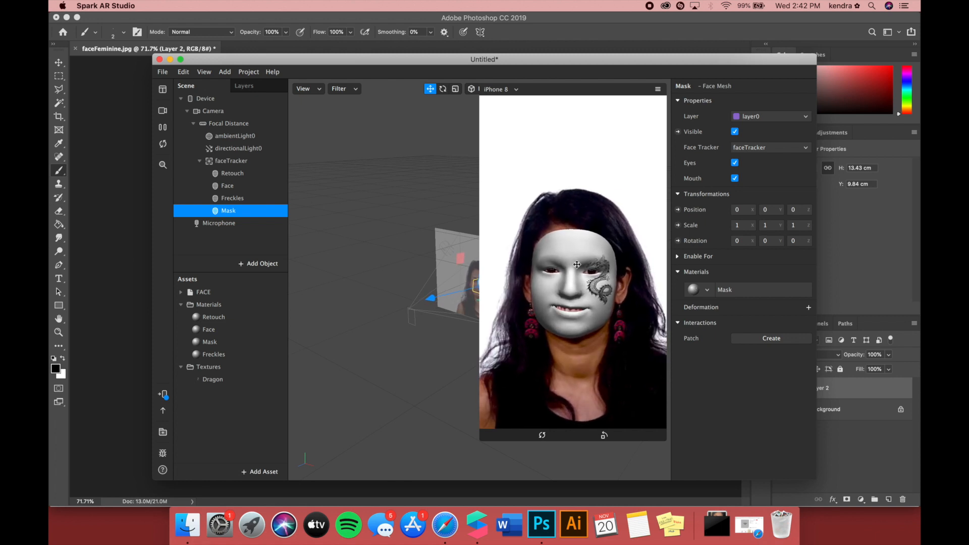
click(237, 198)
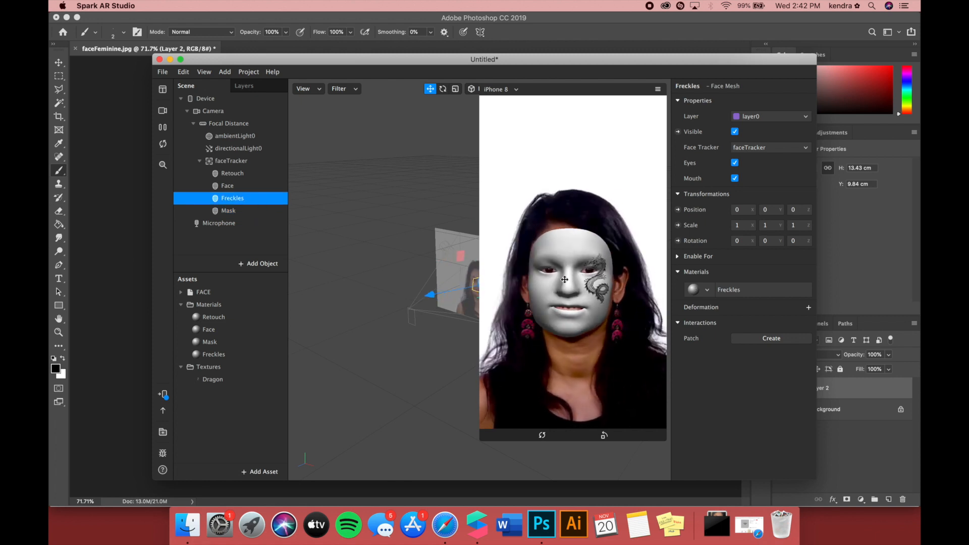
- Switch to Photoshop, show the Background face layer again, and add a new empty layer directly above it
click(218, 355)
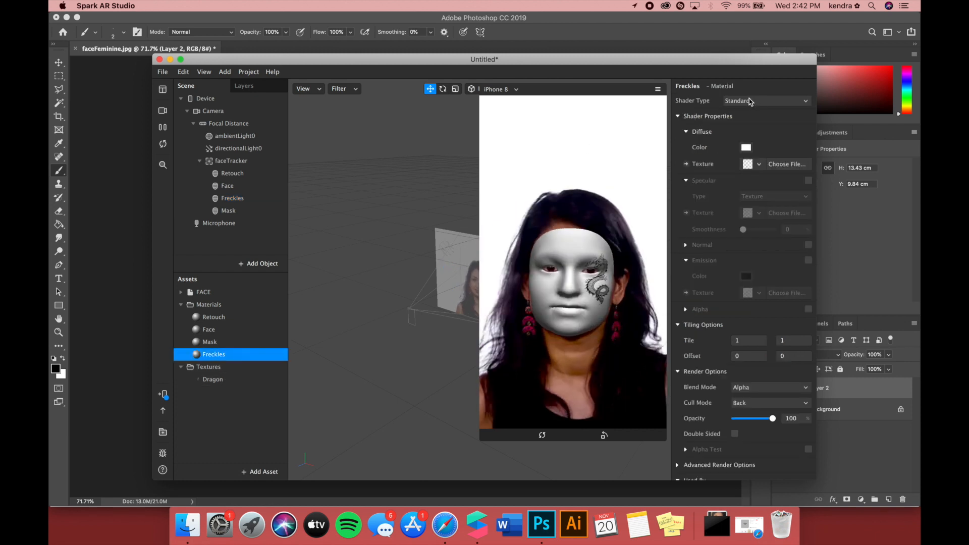
click(143, 296)
click(780, 409)
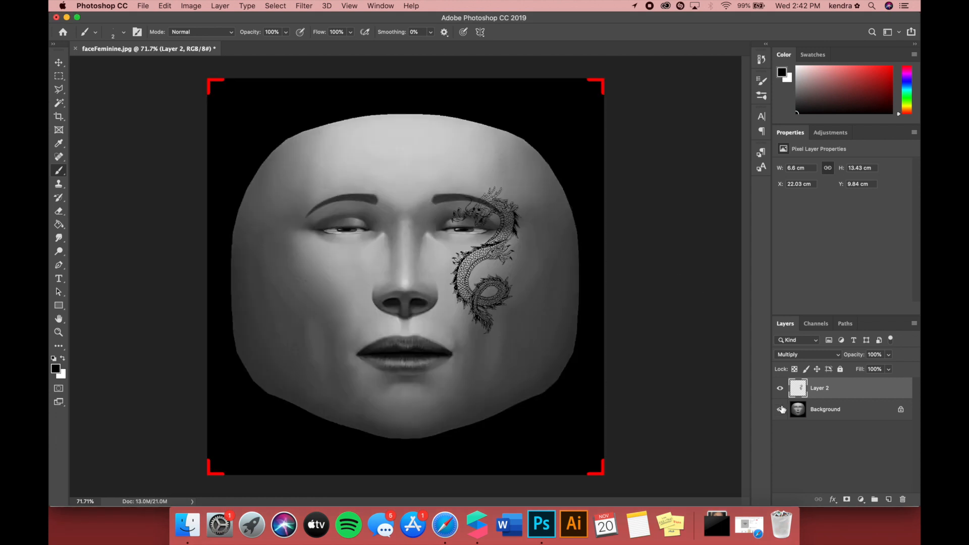
click(871, 418)
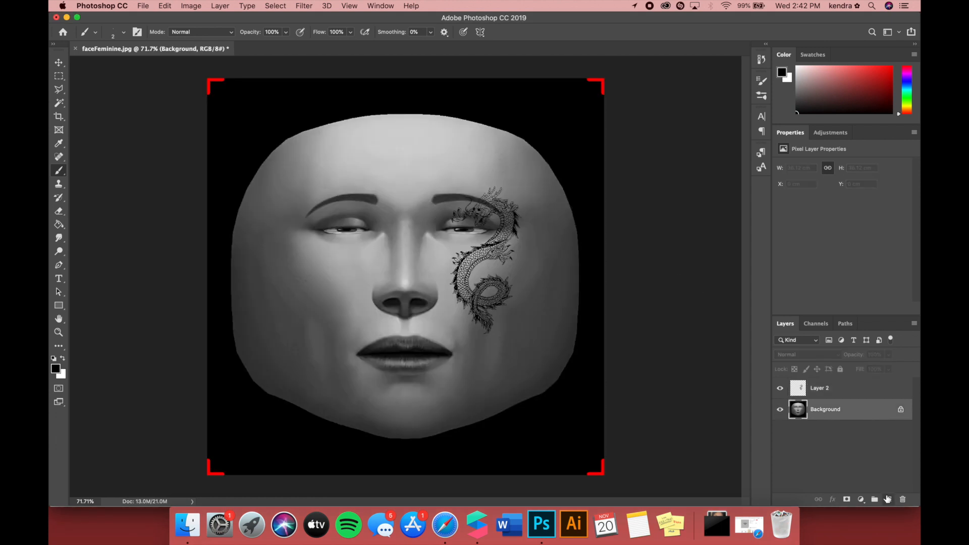
click(888, 499)
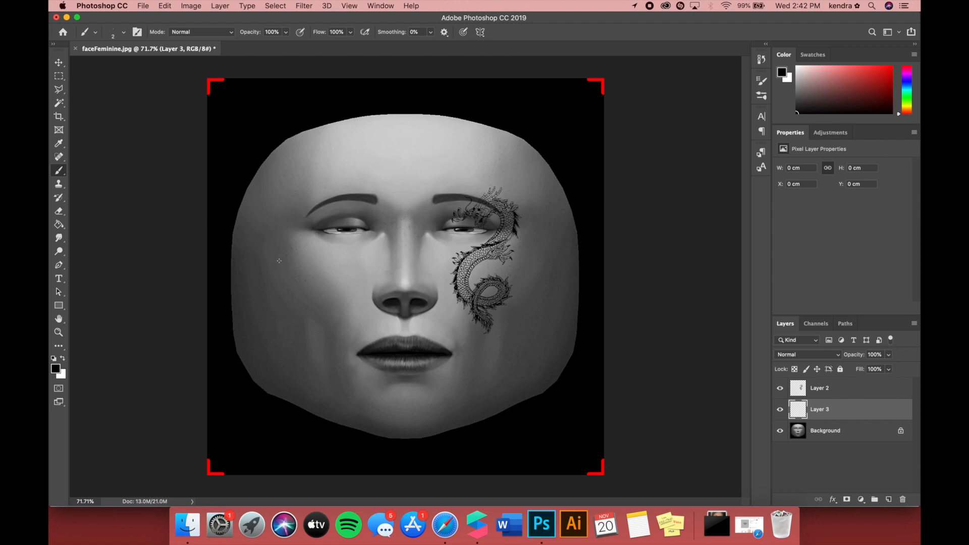
- Set the foreground color to a muted reddish brown
click(55, 368)
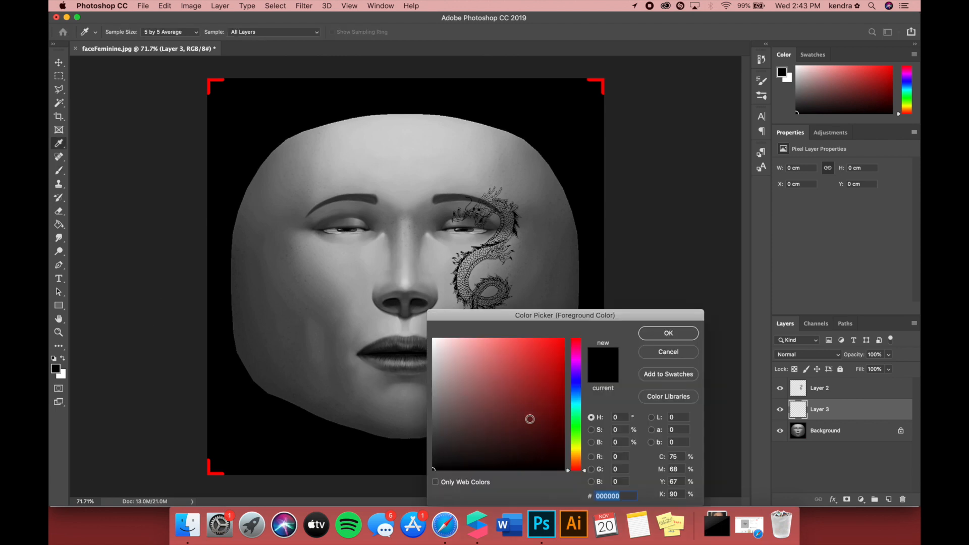
click(504, 413)
drag(505, 412, 497, 410)
click(576, 468)
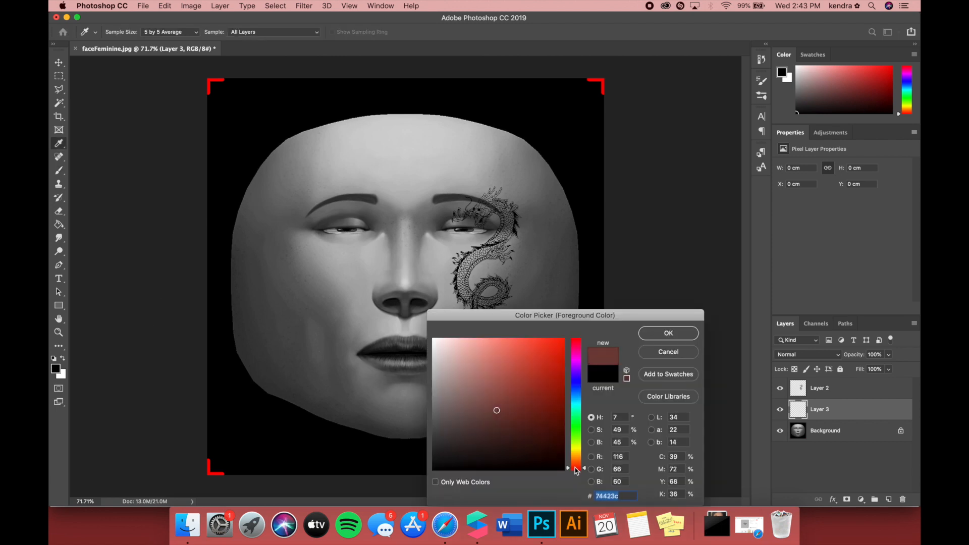
drag(575, 467, 575, 466)
click(504, 403)
drag(504, 403, 499, 406)
key(Return)
- Choose the 70 px freckle preset for the Brush tool
key(b)
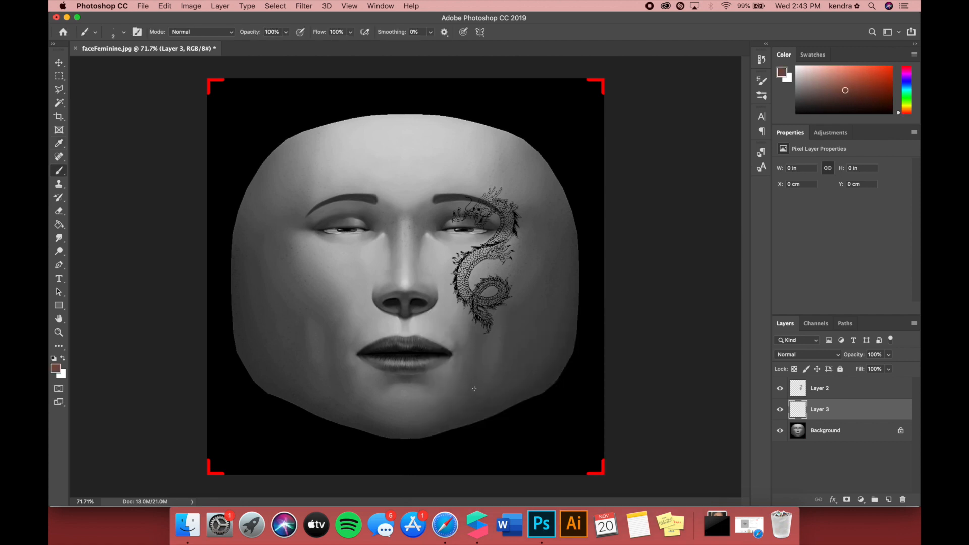
right_click(388, 266)
click(443, 399)
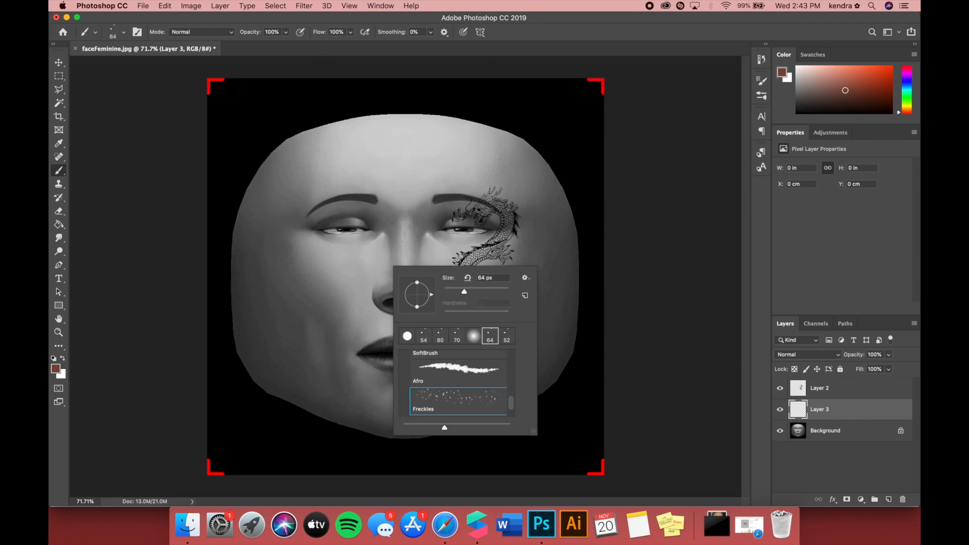
drag(484, 278, 421, 277)
double_click(457, 335)
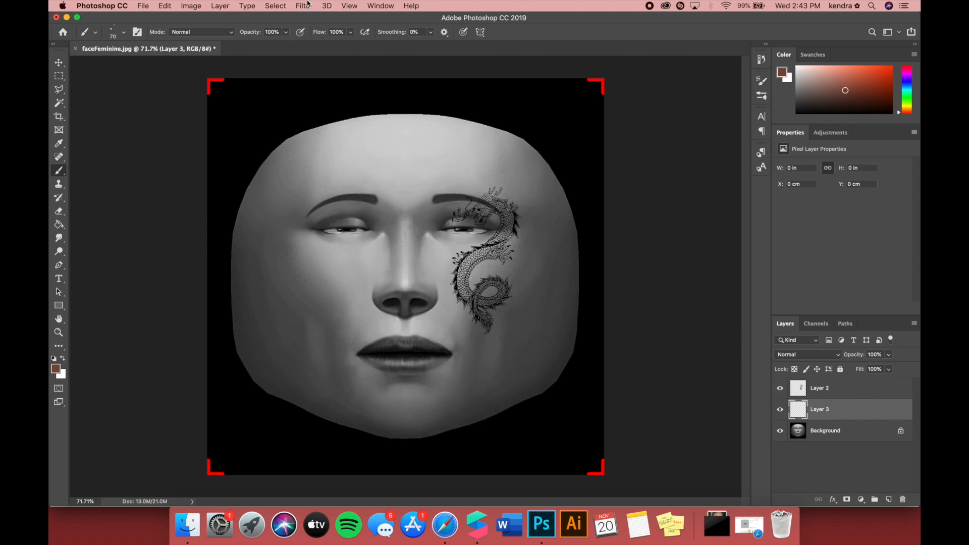
- Set the brush to 60% opacity and 40% flow, and paint freckles across the face's nose and cheeks on the new layer
click(253, 31)
text(60)
key(Return)
click(335, 32)
text(40)
scroll(405, 276, up, 3)
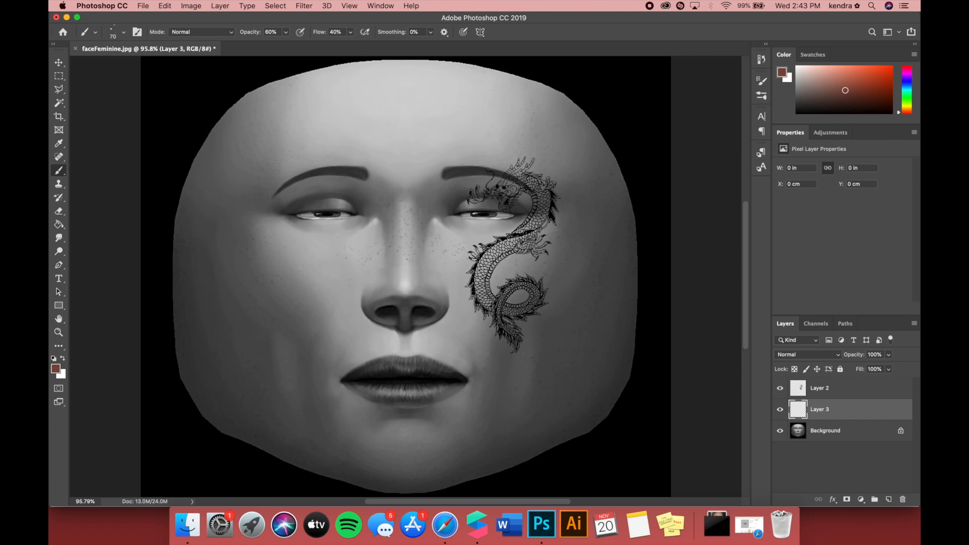
click(348, 247)
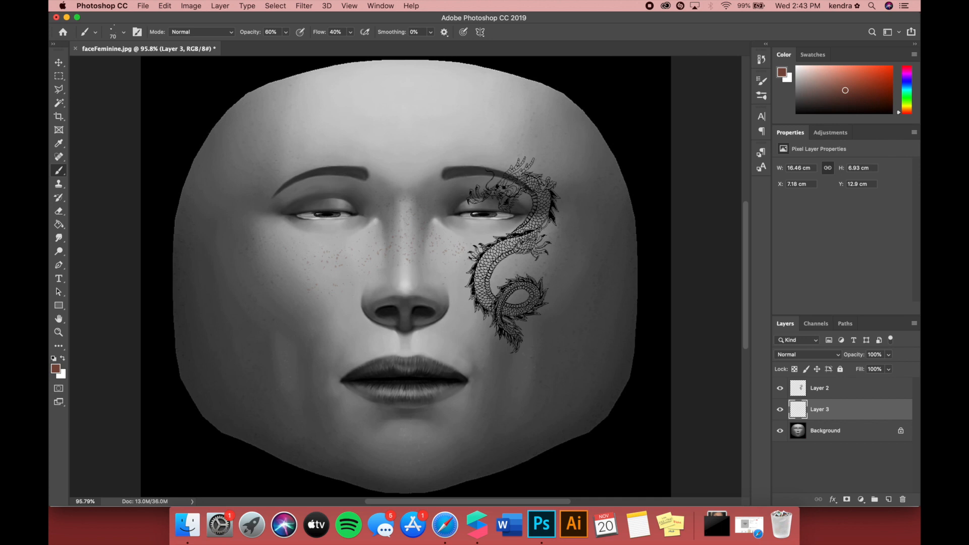
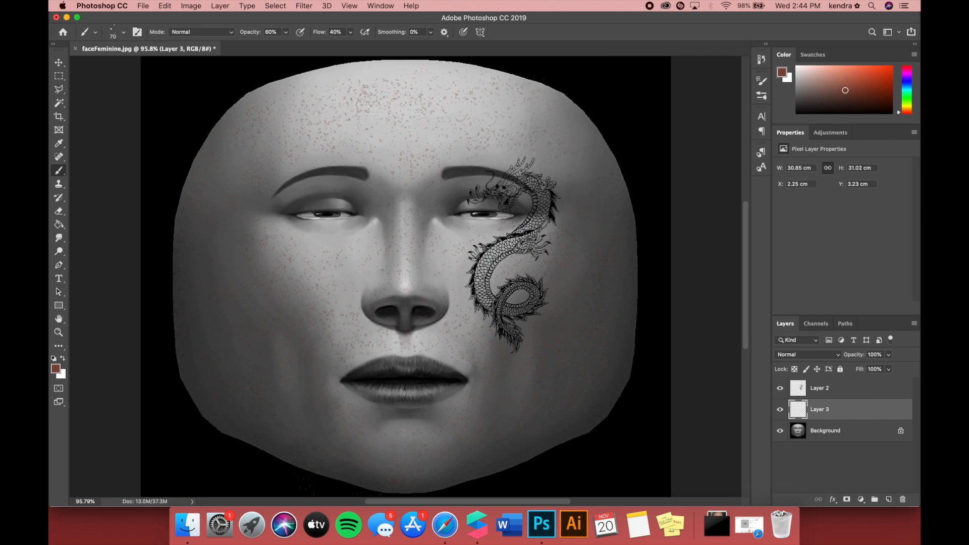
- Set up the Eraser with a soft round tip at 300 px and 0% hardness
click(59, 213)
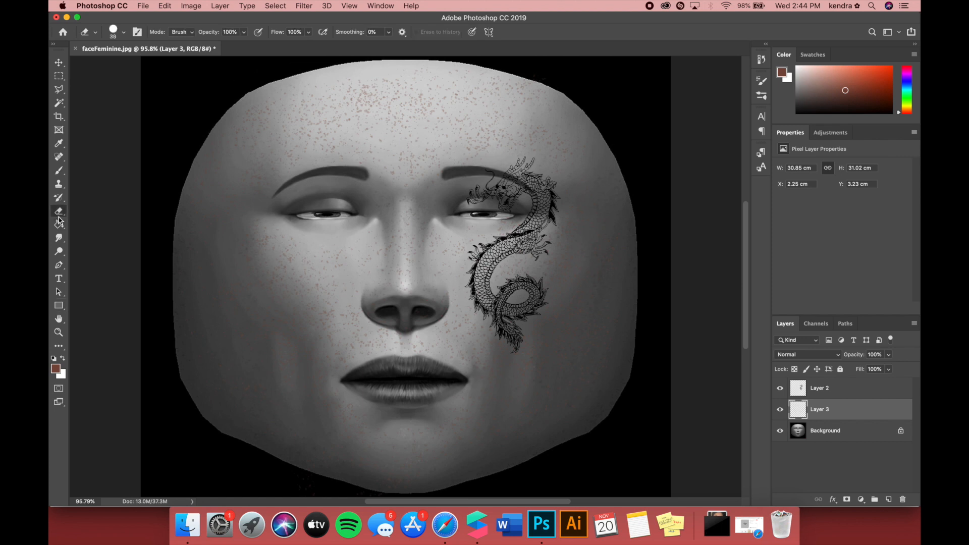
right_click(424, 314)
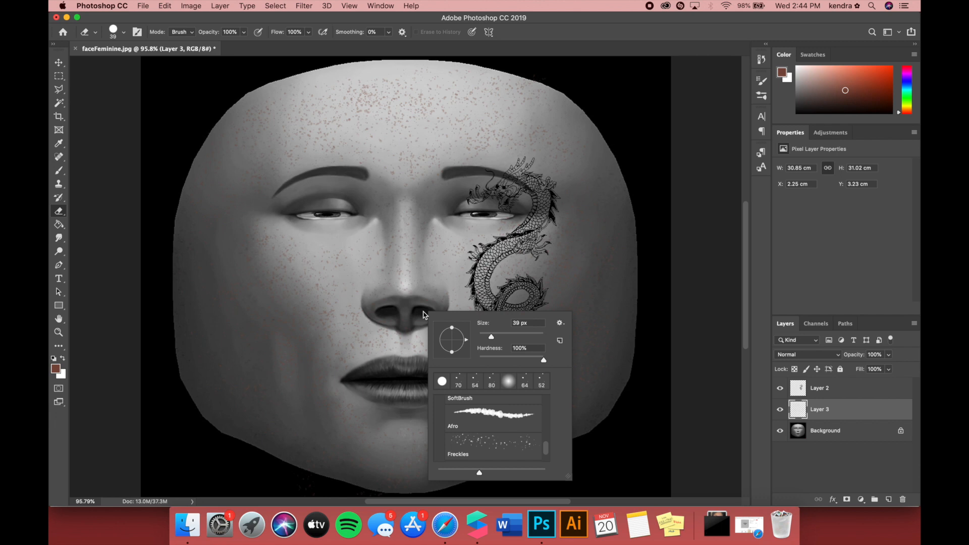
drag(491, 336, 506, 336)
click(509, 388)
click(478, 361)
drag(513, 339, 517, 338)
double_click(517, 323)
text(200)
key(Return)
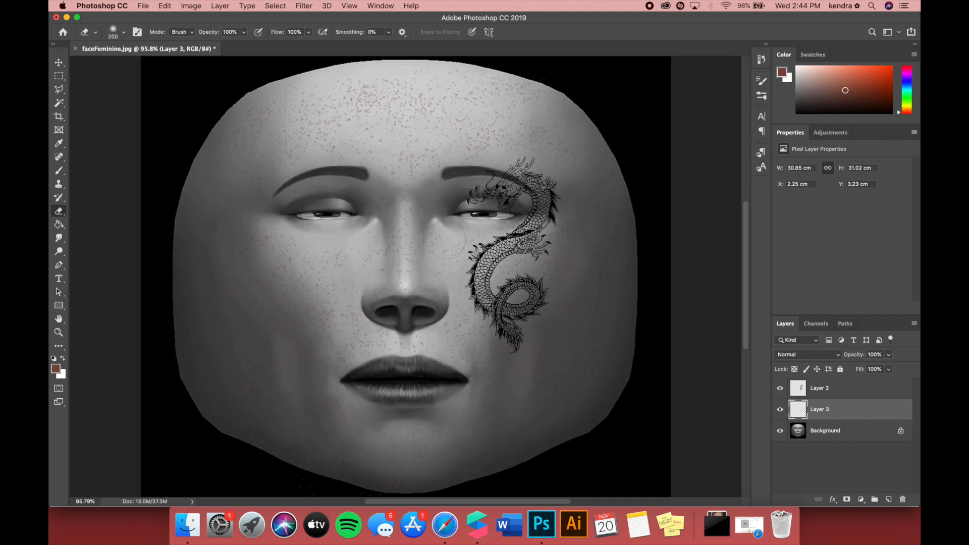
right_click(446, 240)
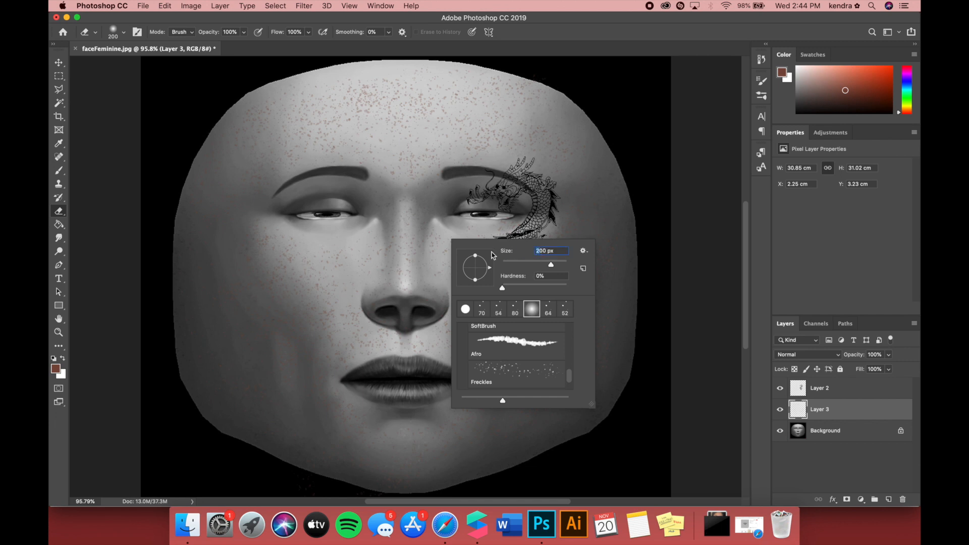
text(3)
key(Return)
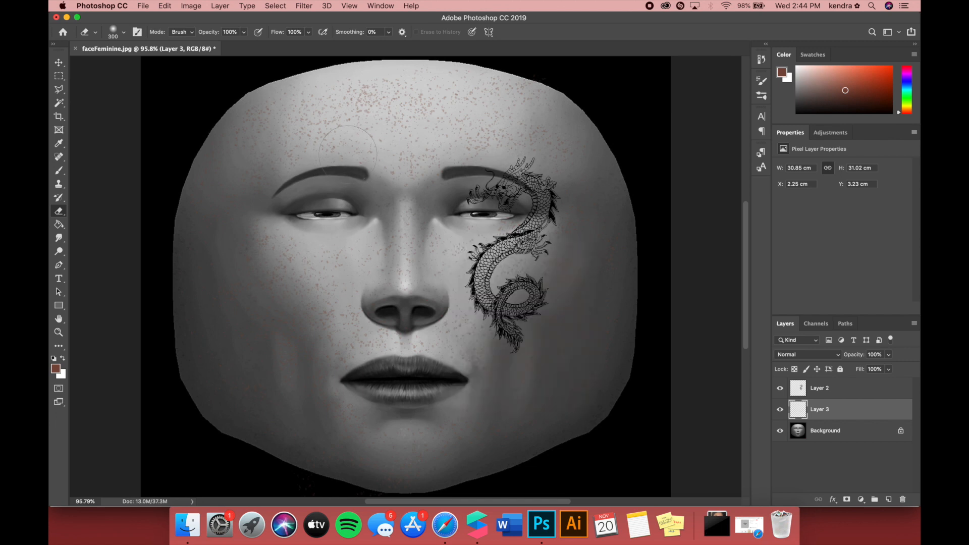
- Set the eraser to 40% opacity and softly fade the painted freckles across the forehead and the rest of the face
click(203, 33)
text(40)
key(Return)
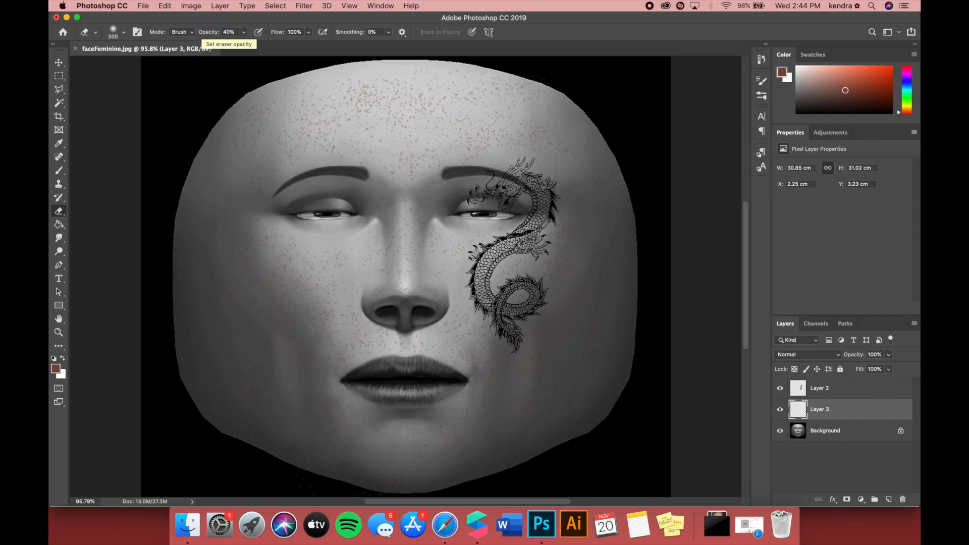
mouse_move(377, 143)
mouse_down()
mouse_move(287, 117)
mouse_move(408, 82)
mouse_move(533, 97)
mouse_move(543, 127)
mouse_move(434, 128)
mouse_move(556, 135)
mouse_up()
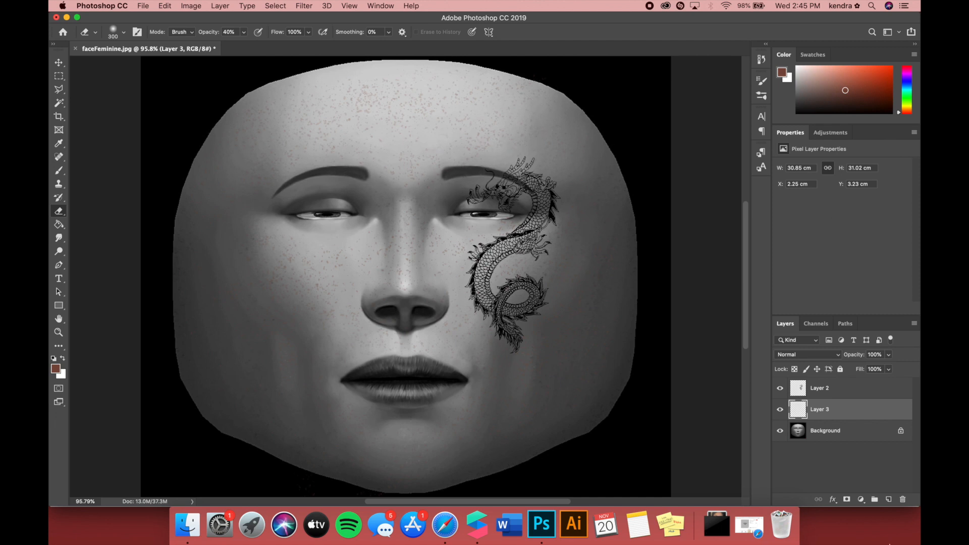
- Add a new empty layer above the painted freckles layer, and rename the painted layer Freckles 01
click(887, 495)
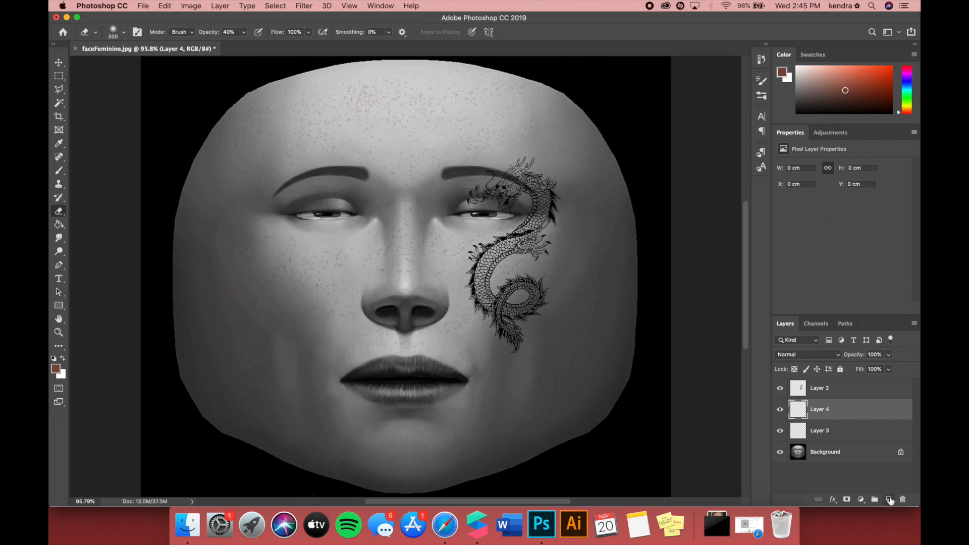
double_click(813, 430)
text(Freckles 02)
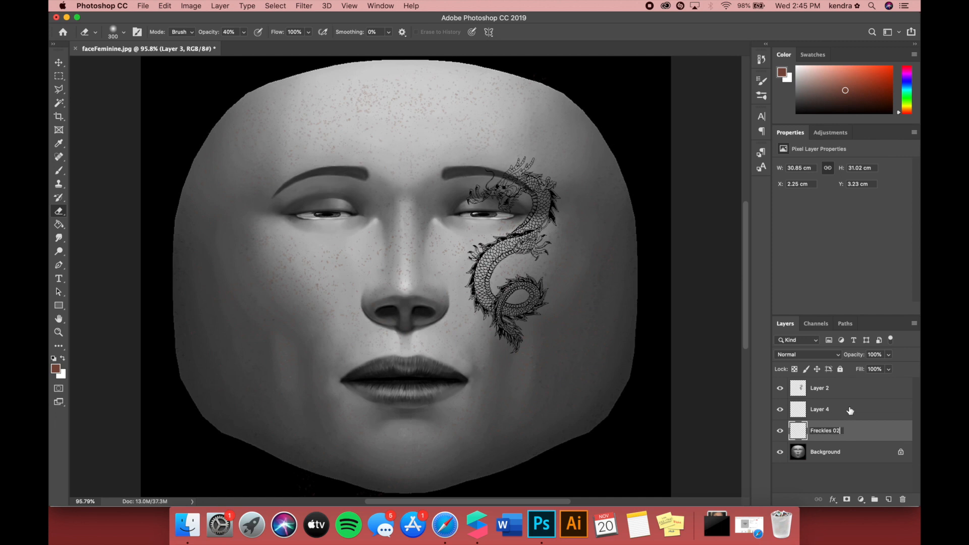
key(BackSpace)
text(1)
key(Return)
- Rename the new empty layer Freckels 02 and the tattoo layer Dragon
double_click(819, 410)
text(Fr)
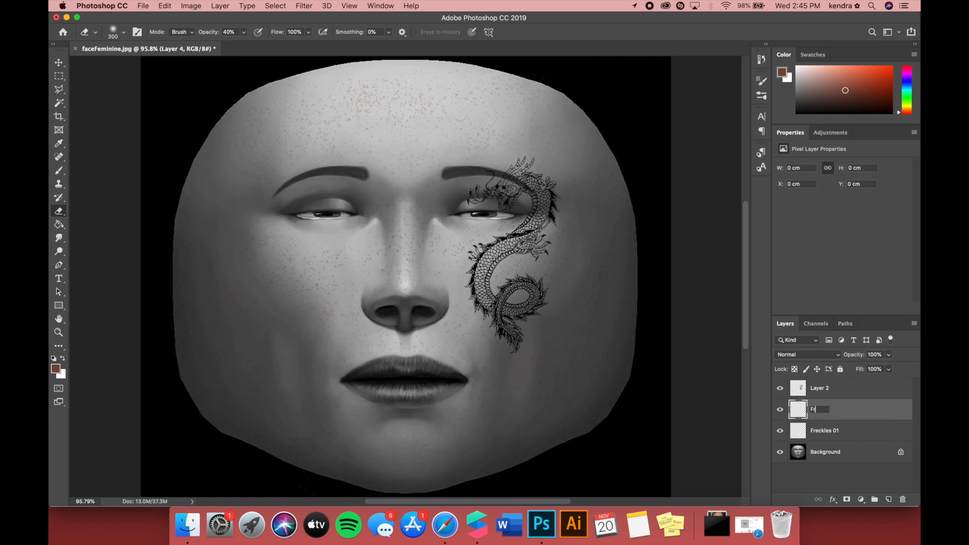
text(eckels 02)
key(Return)
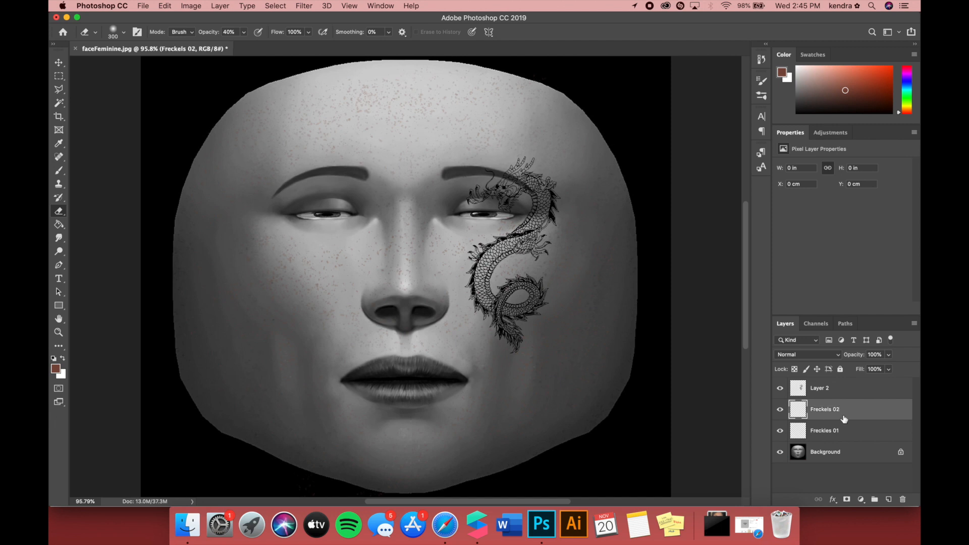
double_click(821, 388)
text(D)
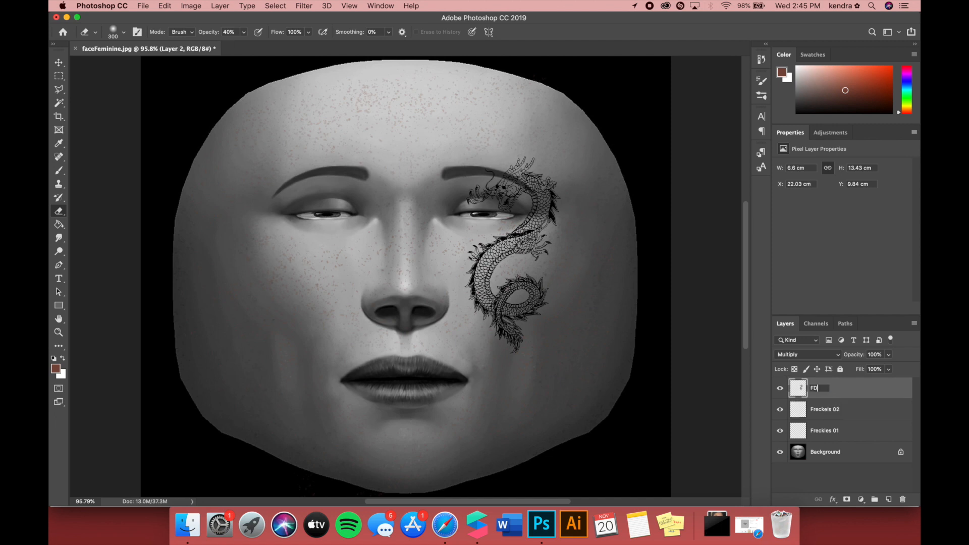
text(ragon)
- Make the Freckels 02 layer active and set the Freckles brush to 80% opacity and 85 px
click(854, 414)
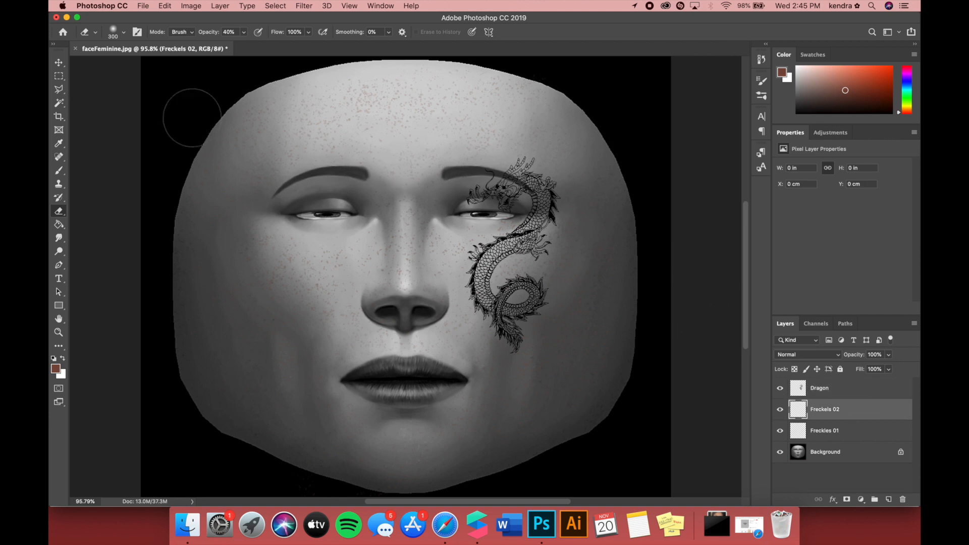
click(60, 169)
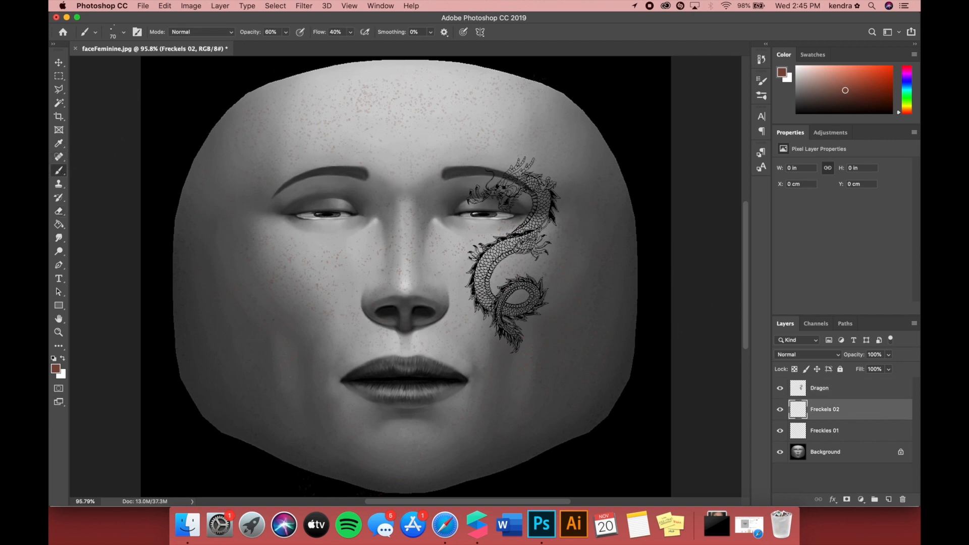
click(270, 31)
text(80)
key(Return)
right_click(396, 104)
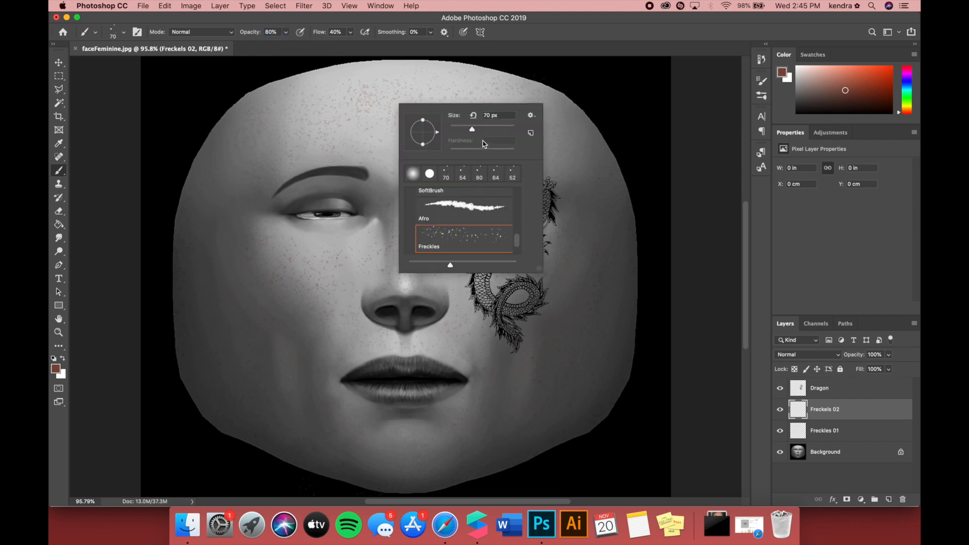
click(486, 117)
text(85)
key(Return)
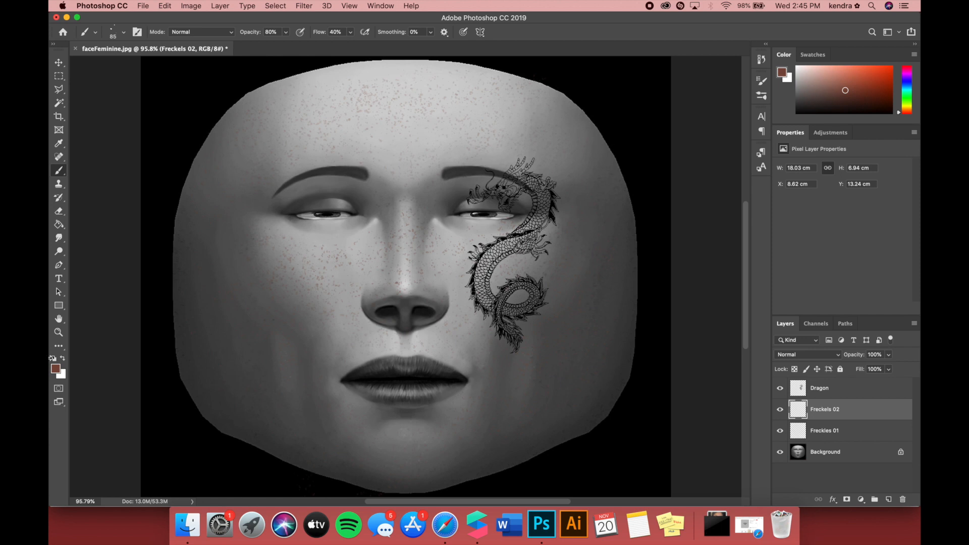
- Darken the foreground color to a deeper reddish brown and paint more freckles over the nose, cheeks and forehead
click(55, 369)
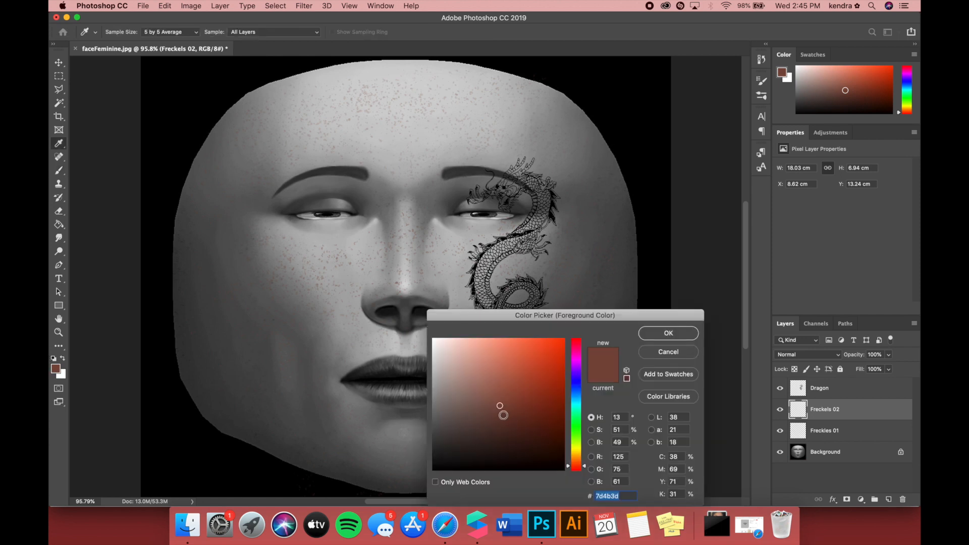
click(502, 420)
key(Return)
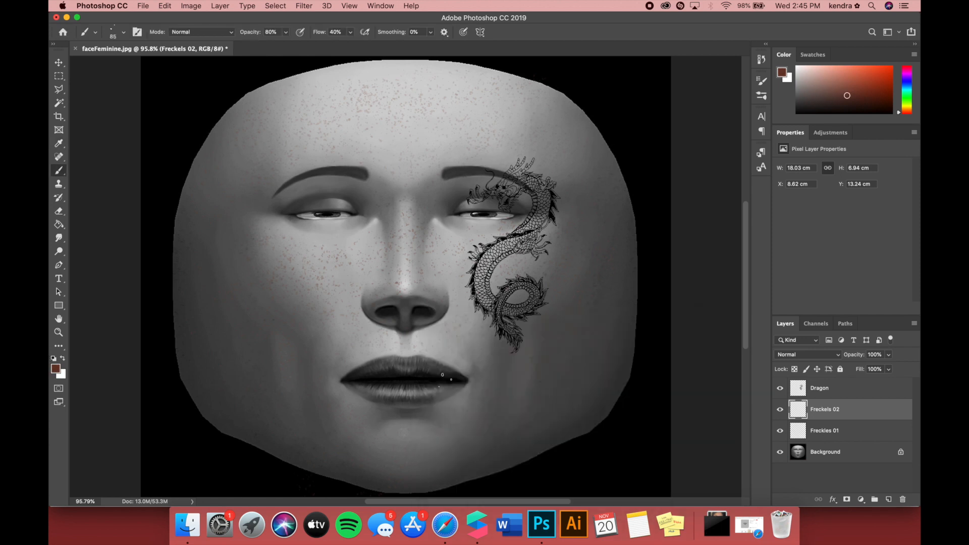
drag(404, 247, 328, 260)
mouse_move(323, 118)
mouse_down()
mouse_move(474, 118)
mouse_move(590, 298)
mouse_up()
click(581, 416)
- Enlarge the Freckles brush to 140 px and set its opacity to 50% for the Freckles 03 layer
key(bracketright)
key(bracketright)
key(7)
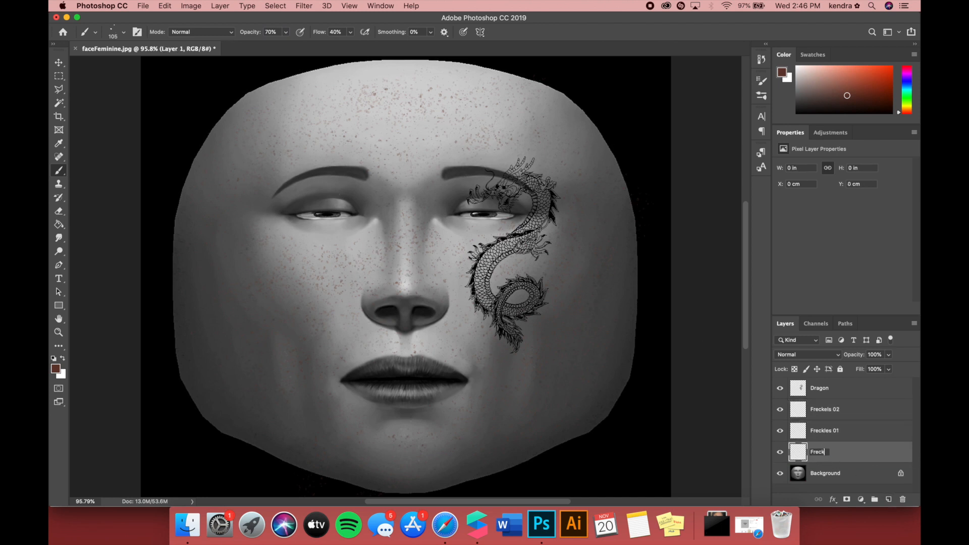
right_click(406, 266)
drag(496, 279, 507, 279)
key(Return)
key(5)
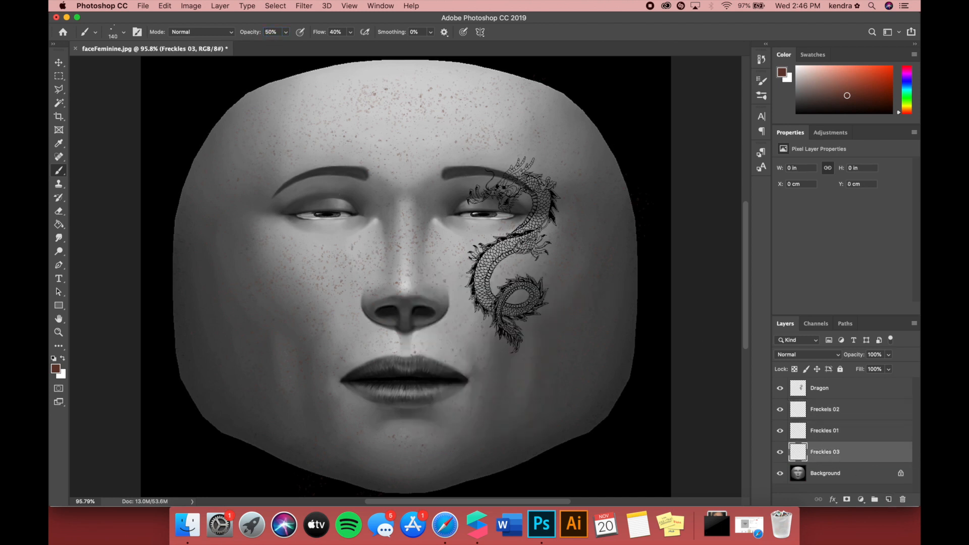
- Apply a Motion Blur with a distance of 3 pixels to the Freckles 03 layer
click(303, 5)
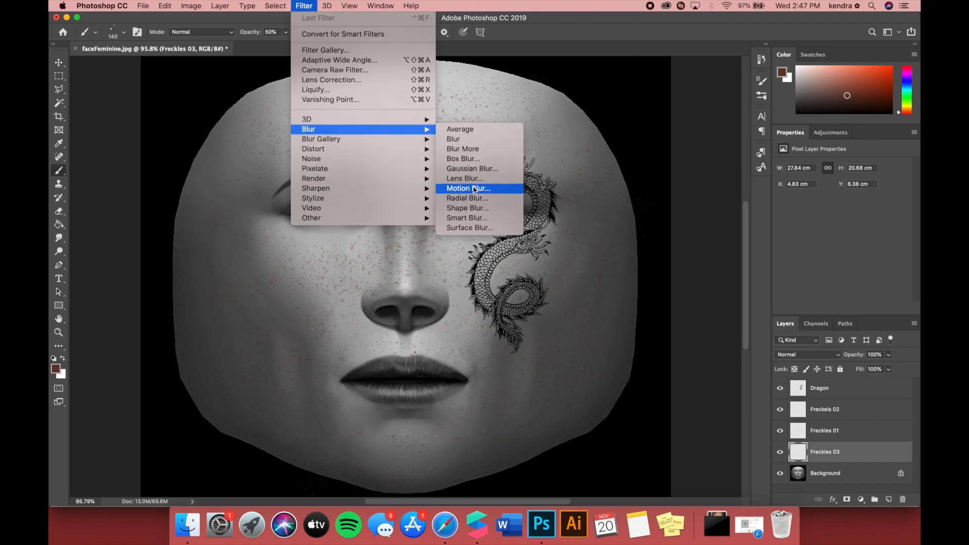
click(467, 187)
text(2)
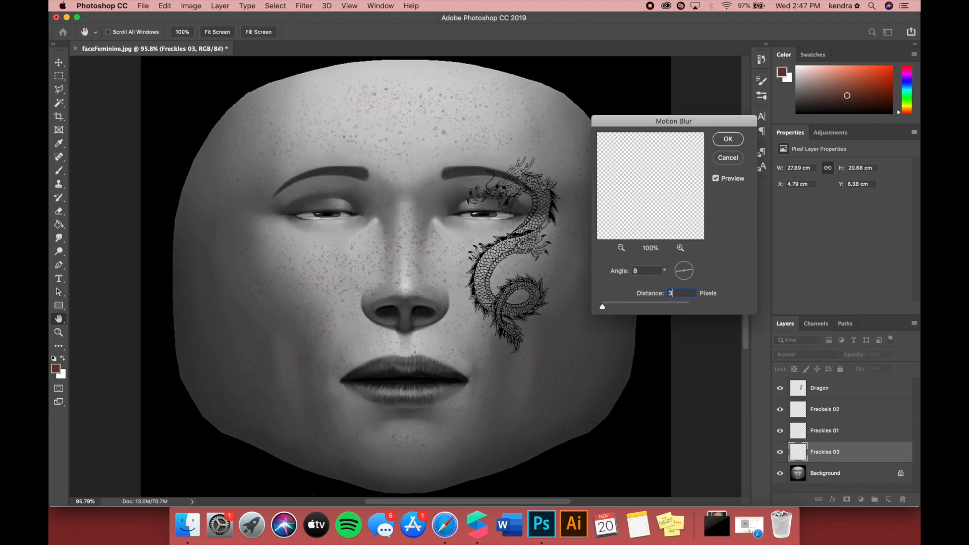
key(Return)
- Hide the Dragon and Background layers, leaving only the three freckle layers shown
scroll(409, 273, up, 3)
click(780, 473)
click(780, 475)
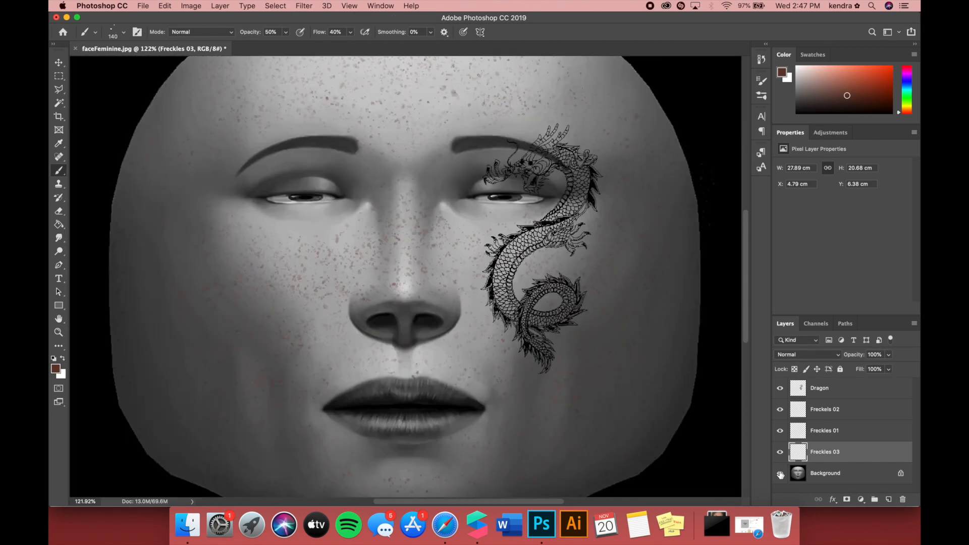
click(782, 388)
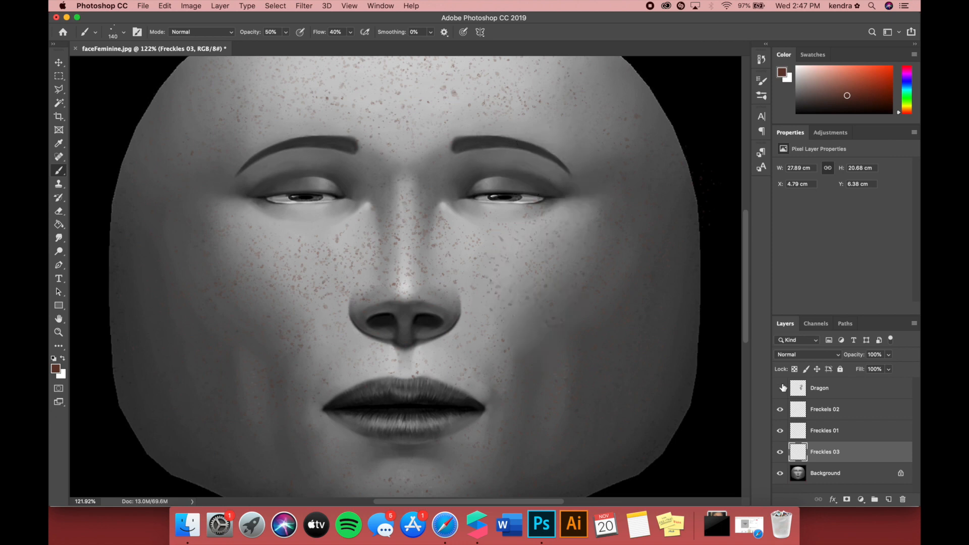
click(780, 473)
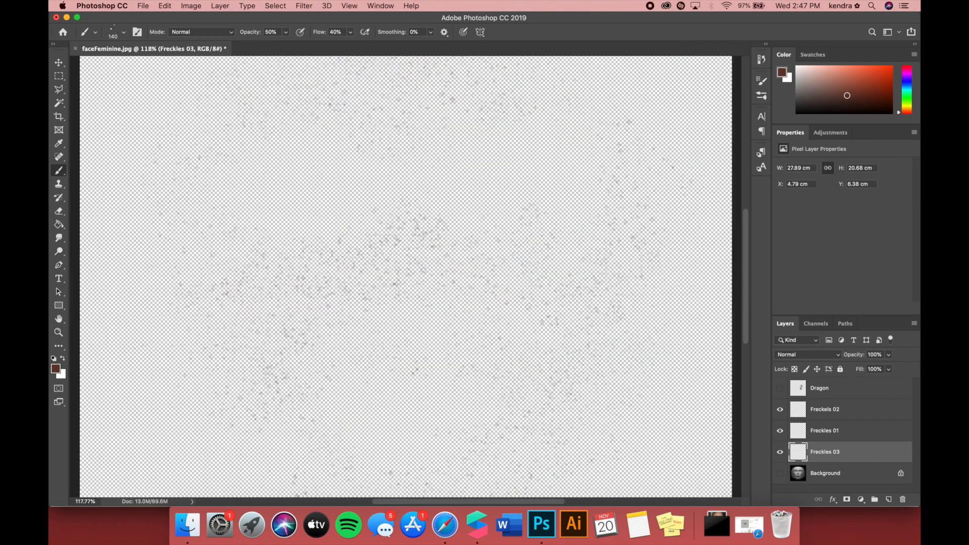
scroll(406, 276, down, 3)
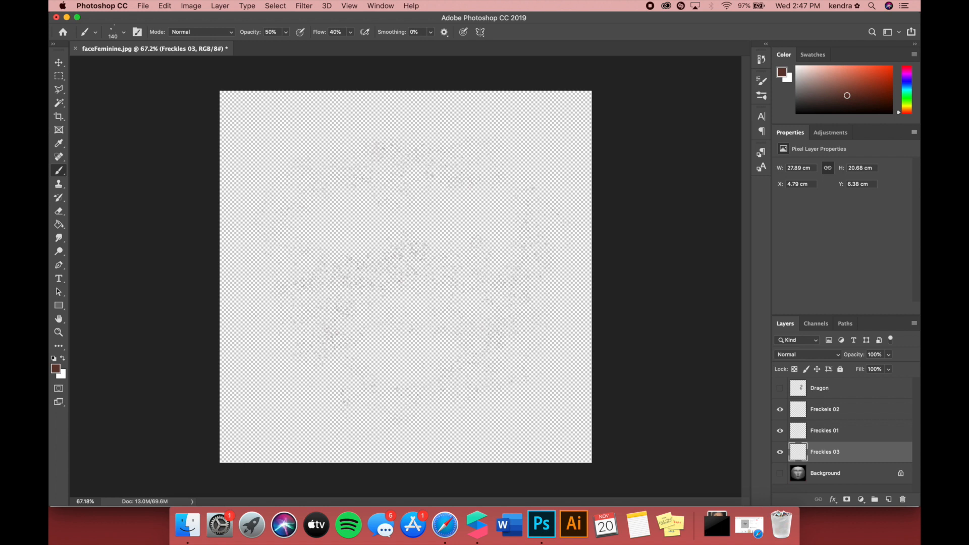
- Export the visible freckle layers as a PNG named Freckles on the Desktop
click(144, 6)
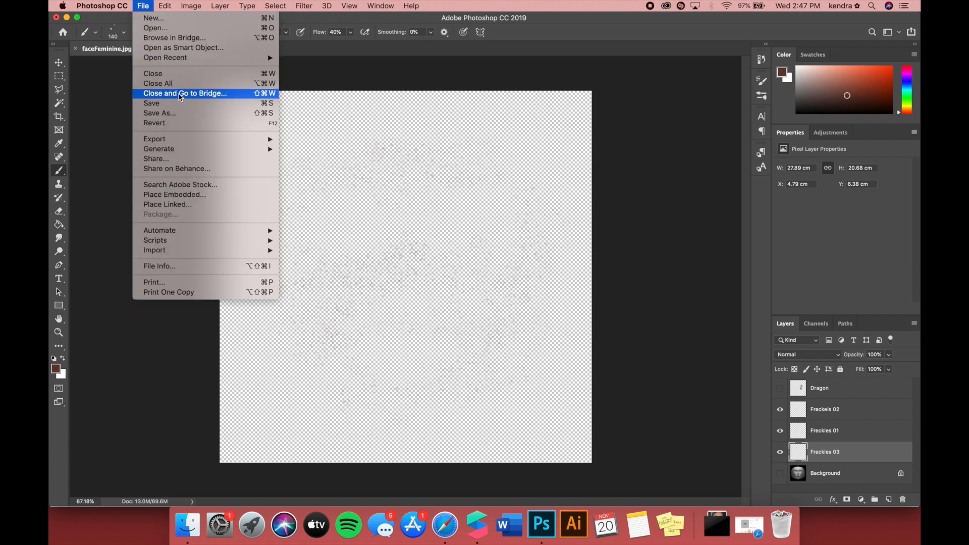
mouse_move(221, 138)
click(315, 149)
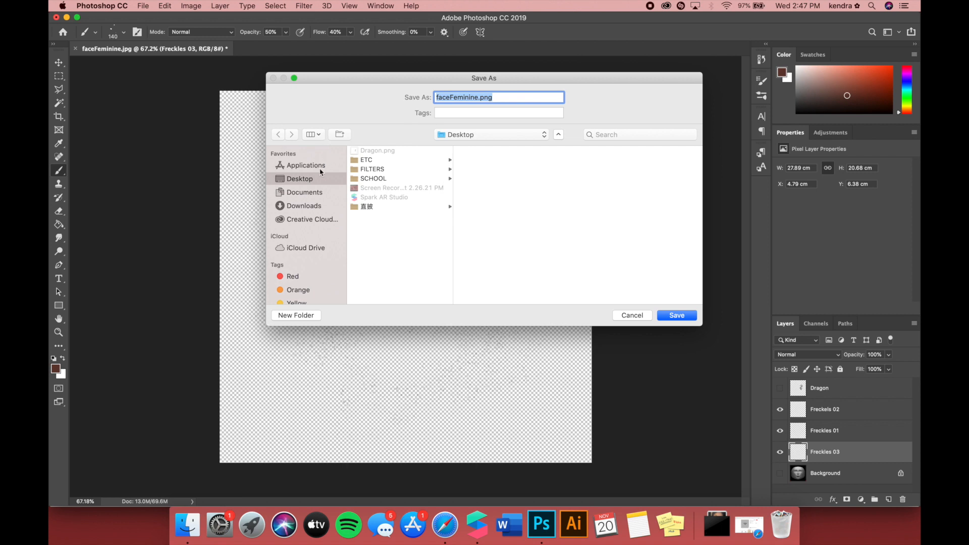
text(Freckles)
key(Return)
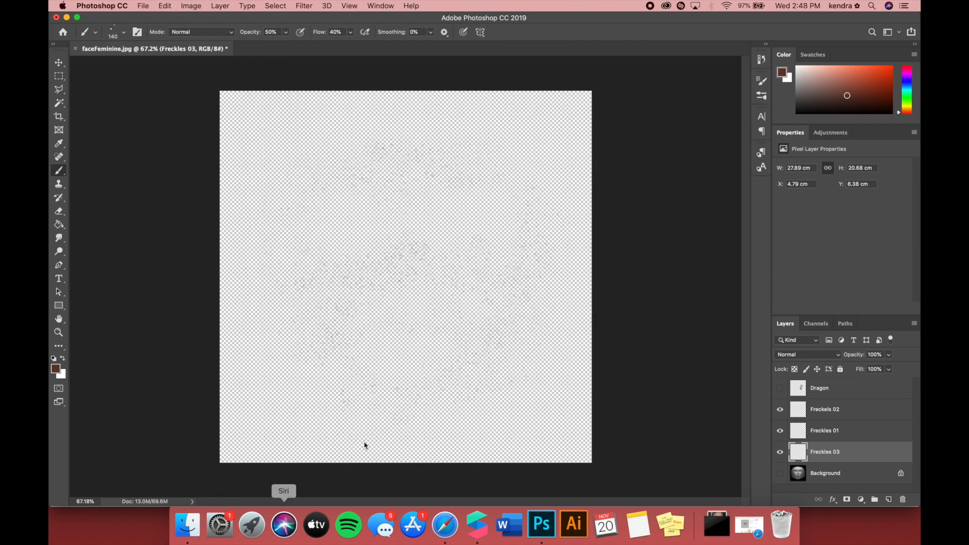
- Switch to Spark AR Studio and load Freckles.png from the Desktop as the Freckles material's diffuse texture
click(477, 525)
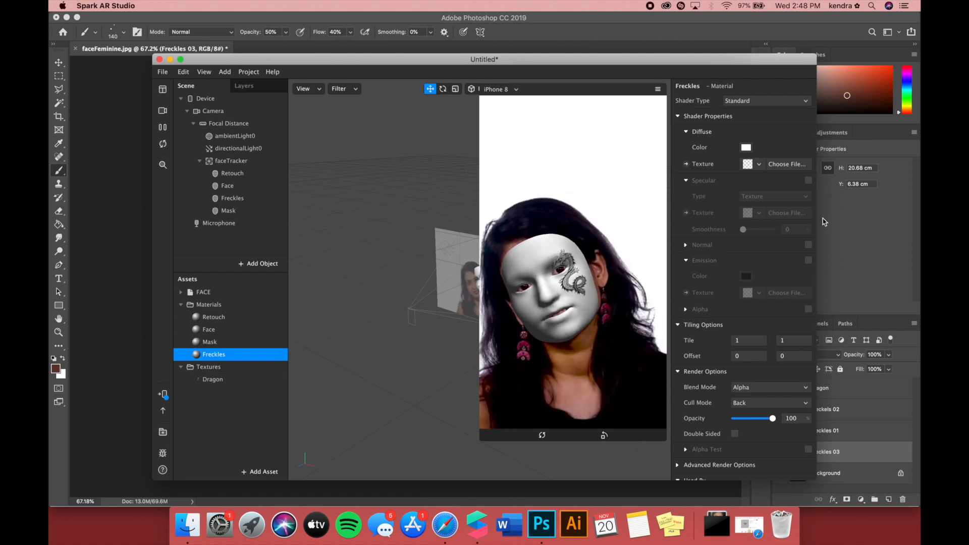
click(790, 165)
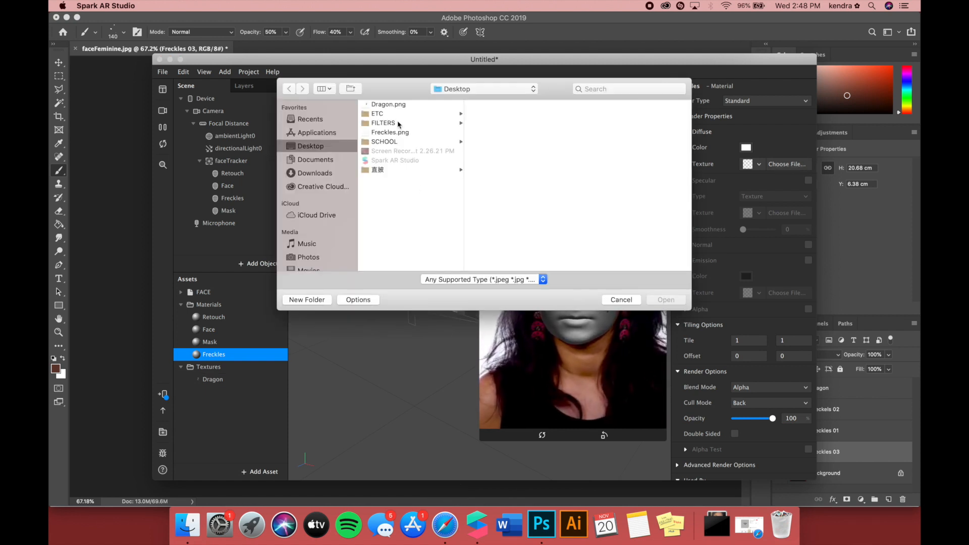
double_click(395, 134)
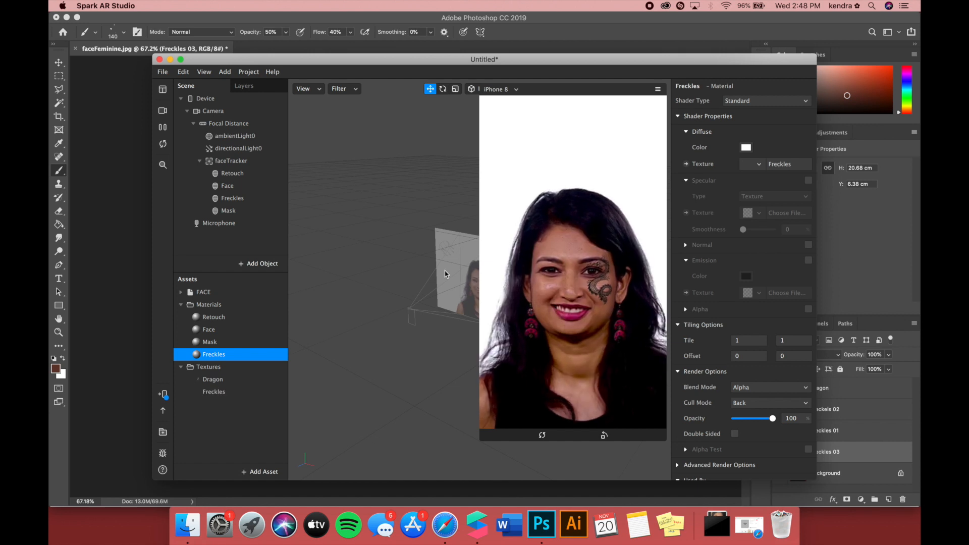
- Set the Freckles texture to no compression, reselect the Freckles material, and send the effect to the connected device
click(234, 391)
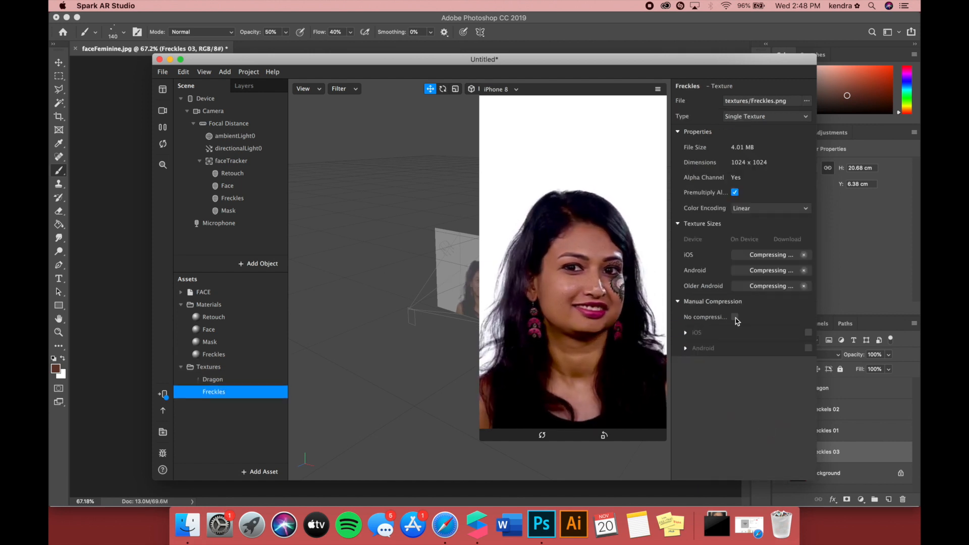
click(735, 316)
click(222, 354)
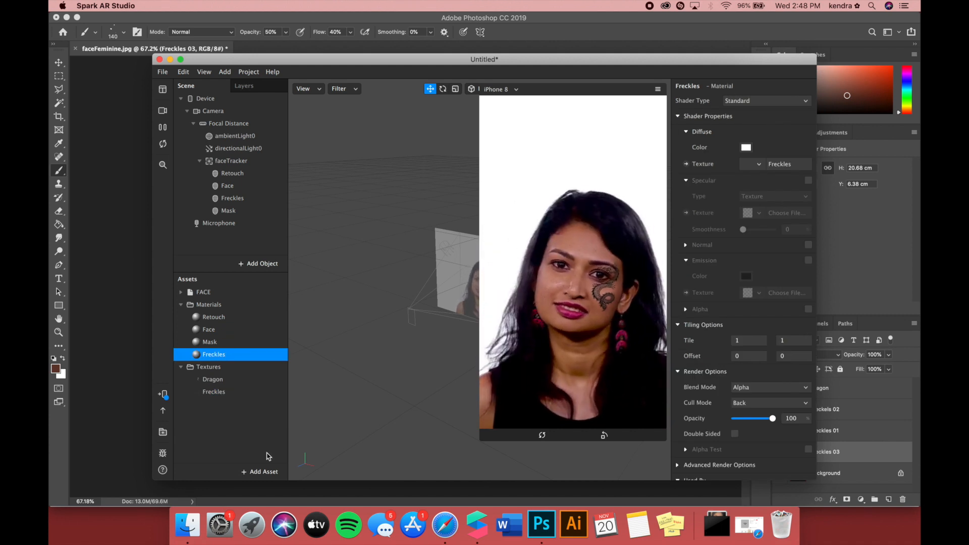
click(284, 371)
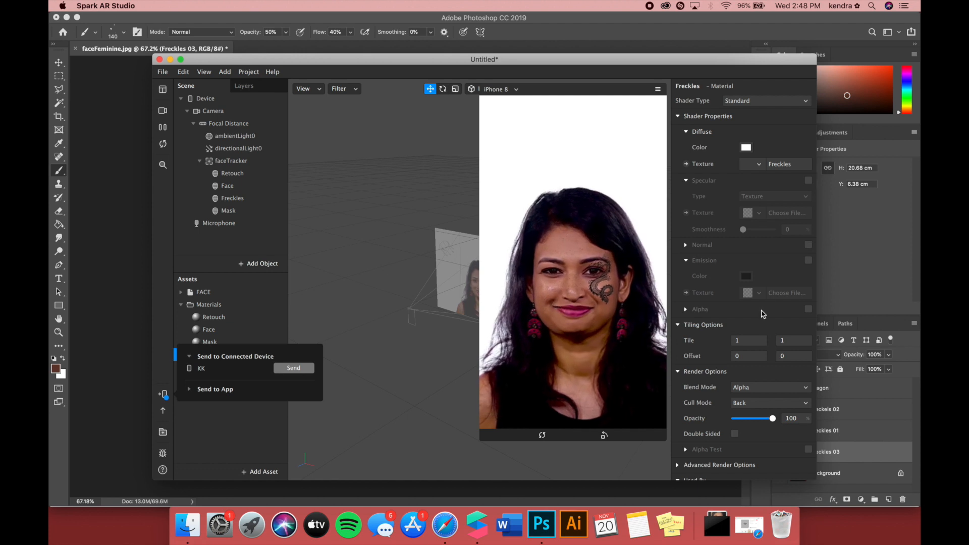
- Set the Freckles material to the Flat shader with Multiply blend mode, and send the effect to the connected device
click(748, 388)
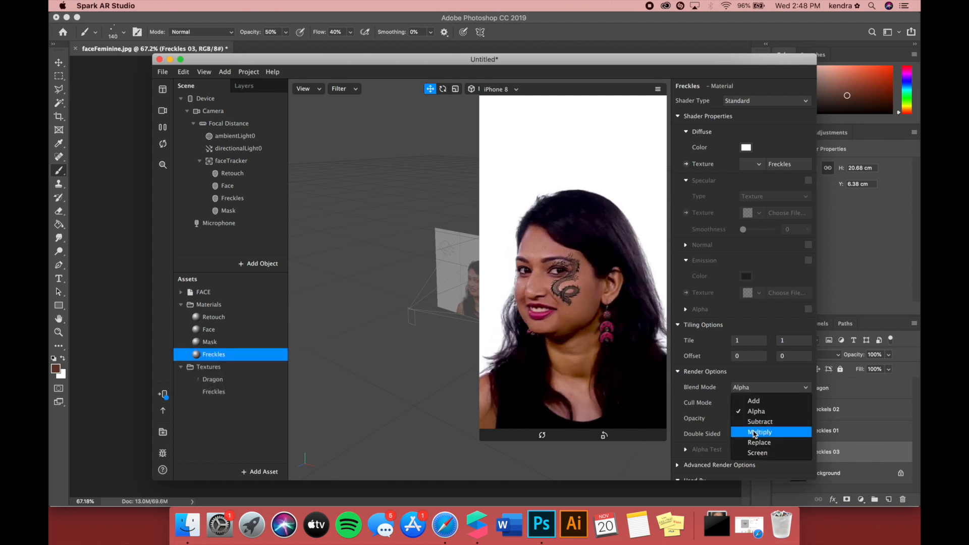
click(777, 96)
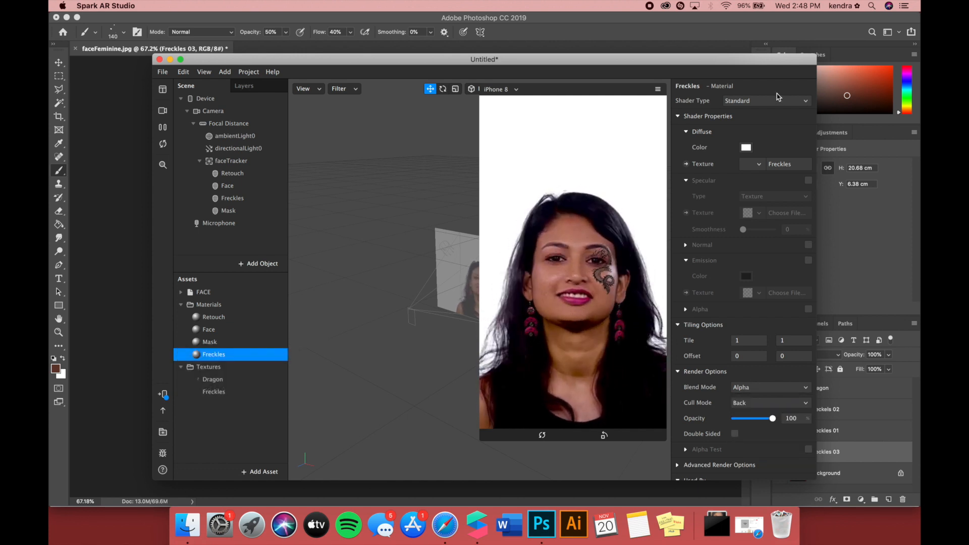
click(777, 102)
click(777, 115)
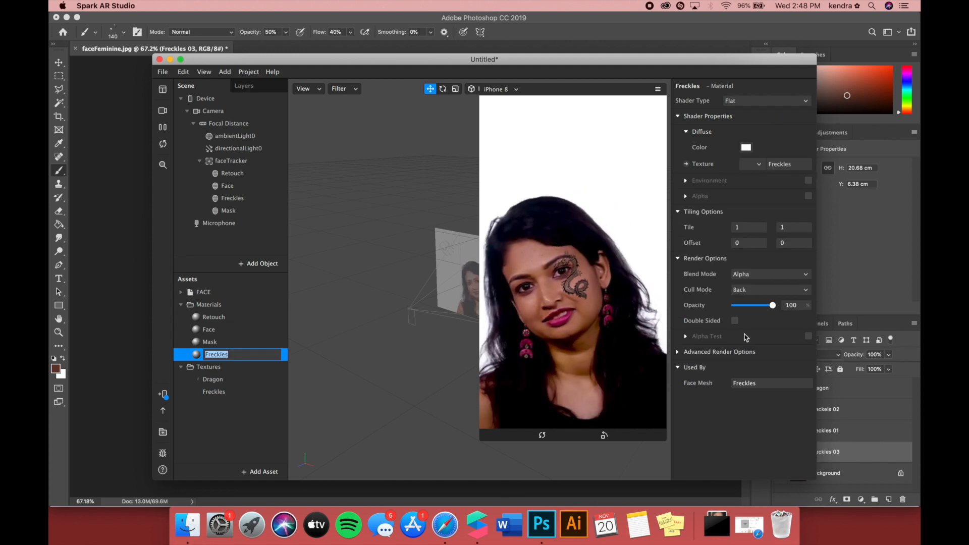
click(749, 272)
click(751, 323)
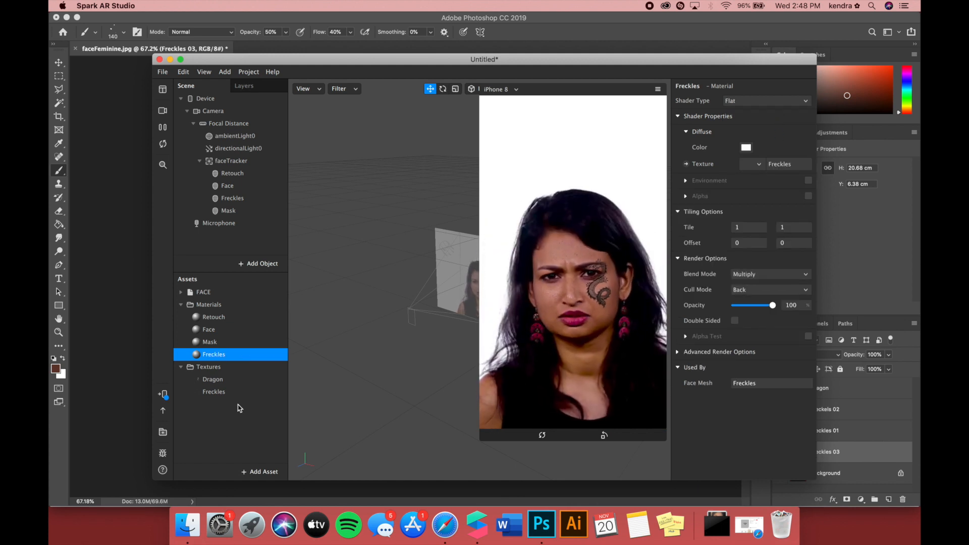
click(162, 394)
click(293, 368)
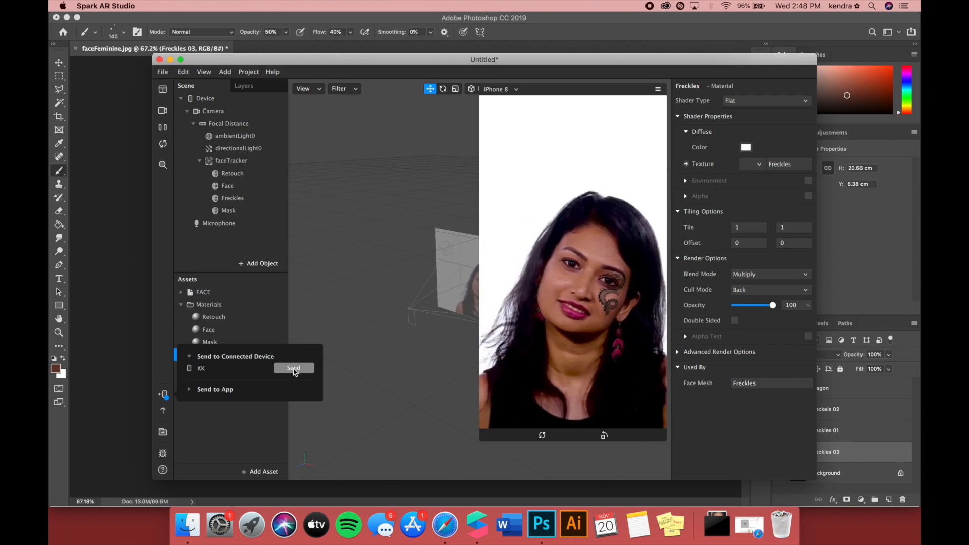
- Set the Freckles material's opacity to 80% and send the effect to the connected device
click(793, 306)
click(792, 307)
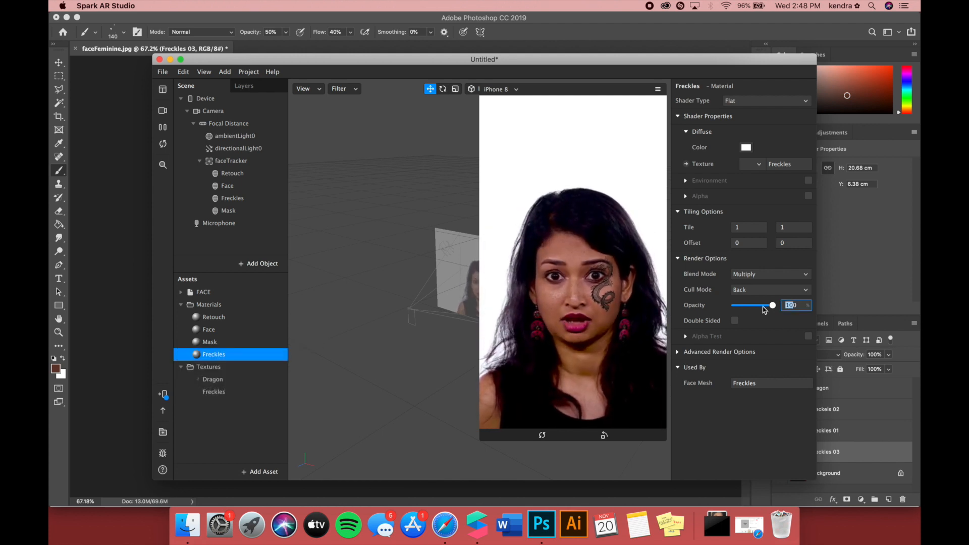
key(Return)
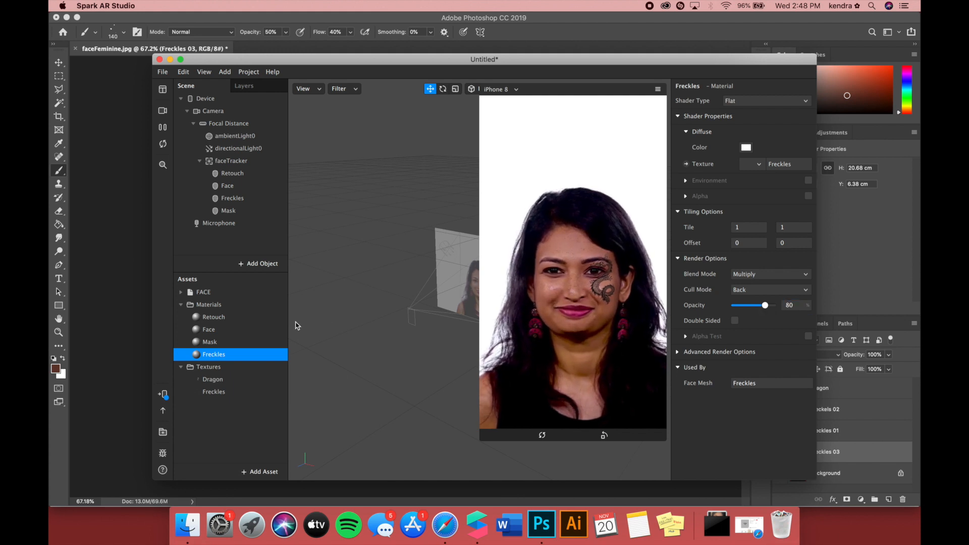
click(163, 394)
click(286, 368)
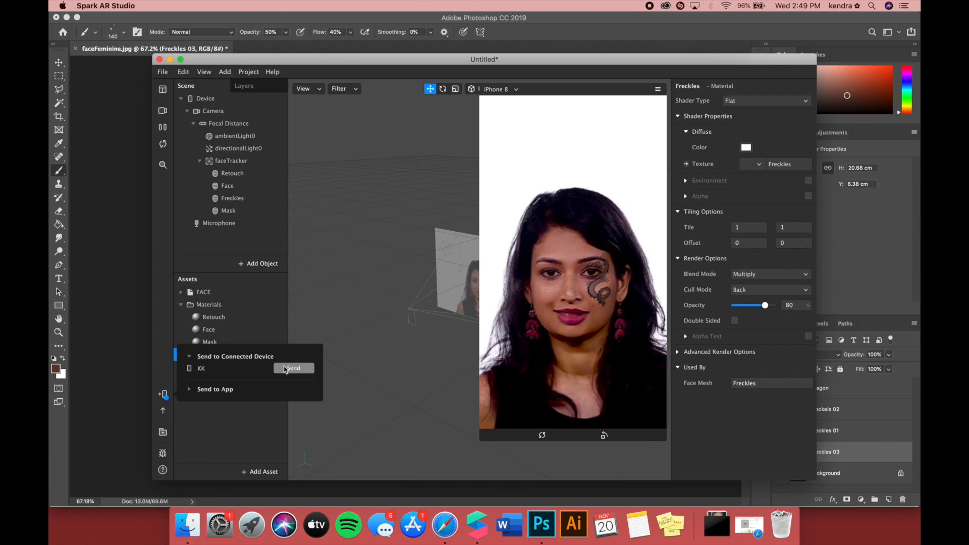
- Lower the Freckles material's opacity to 60% and send the updated effect to the connected device
click(788, 305)
drag(766, 306, 758, 306)
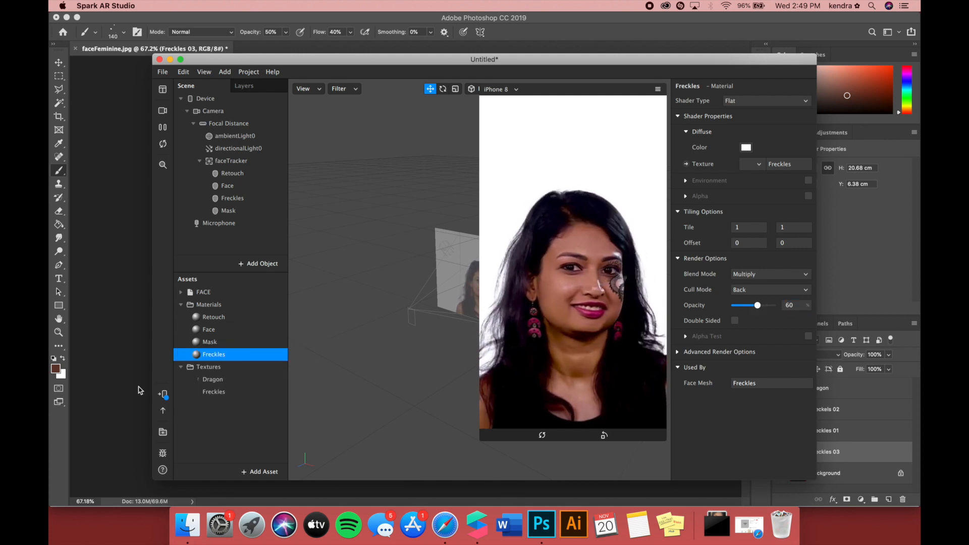
click(162, 394)
click(294, 368)
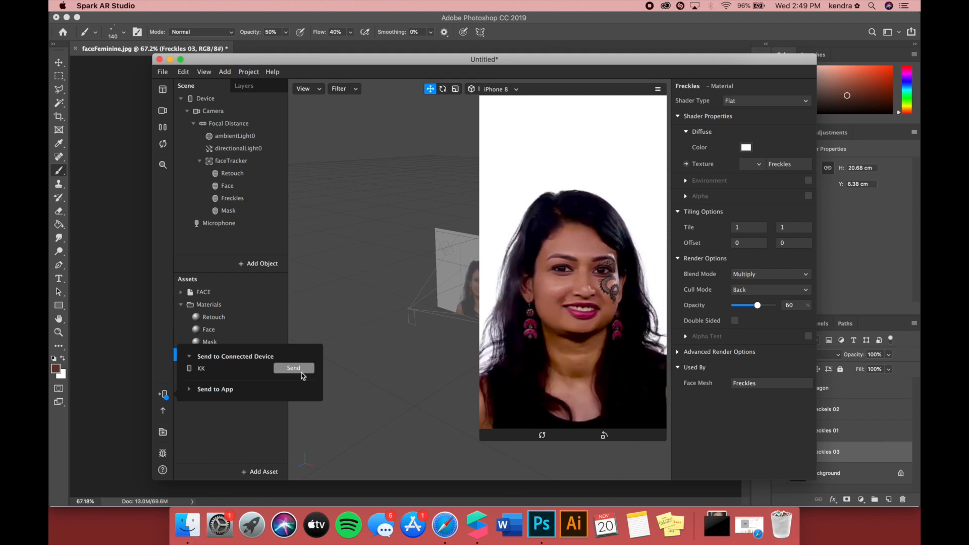
click(236, 418)
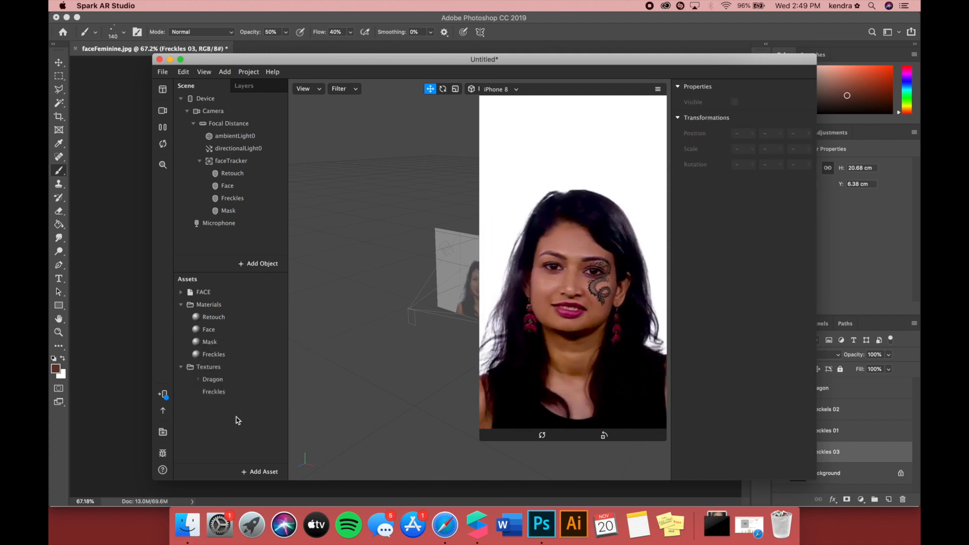
- Preview the filter on the different real-time simulation faces, ending on the dark-haired woman with the earrings
click(162, 111)
click(246, 171)
click(278, 170)
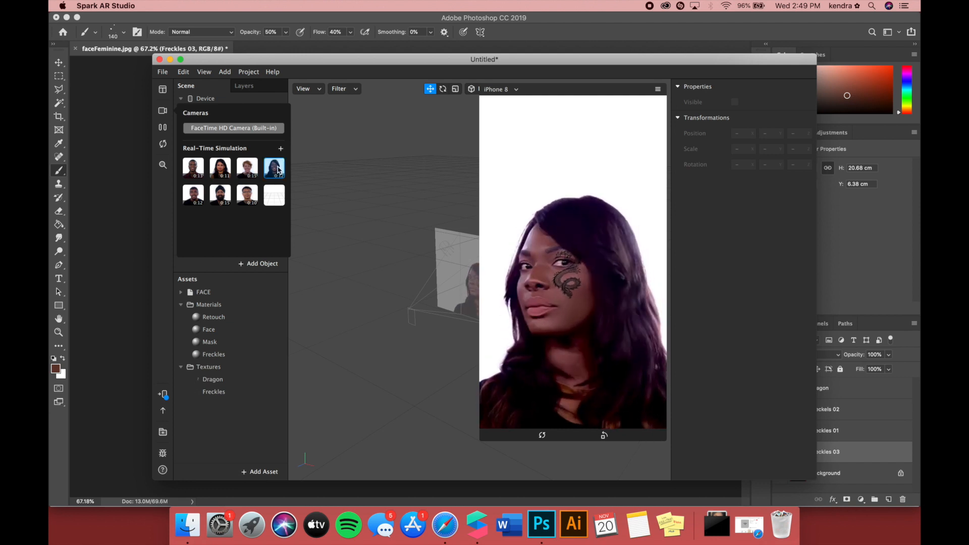
click(195, 171)
click(198, 194)
click(220, 195)
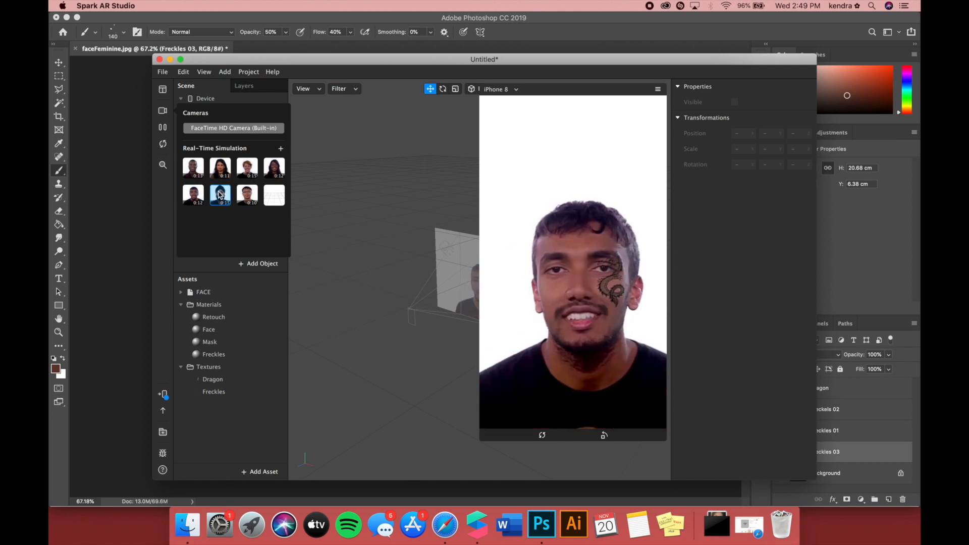
click(247, 197)
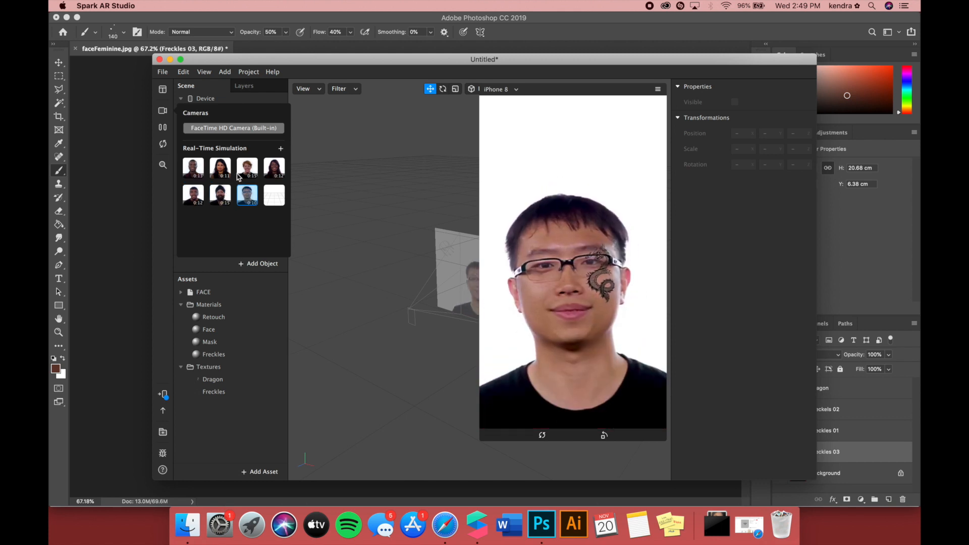
click(253, 169)
click(227, 169)
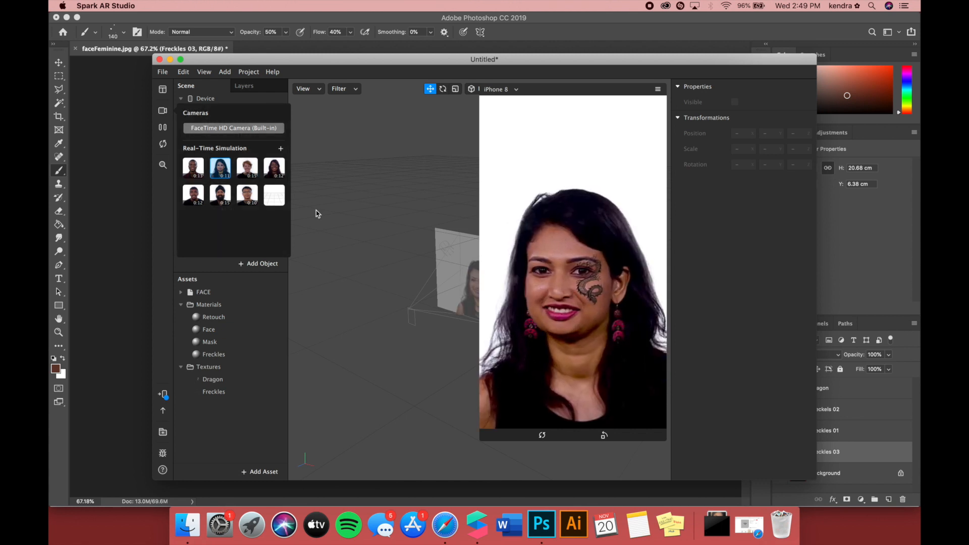
click(264, 412)
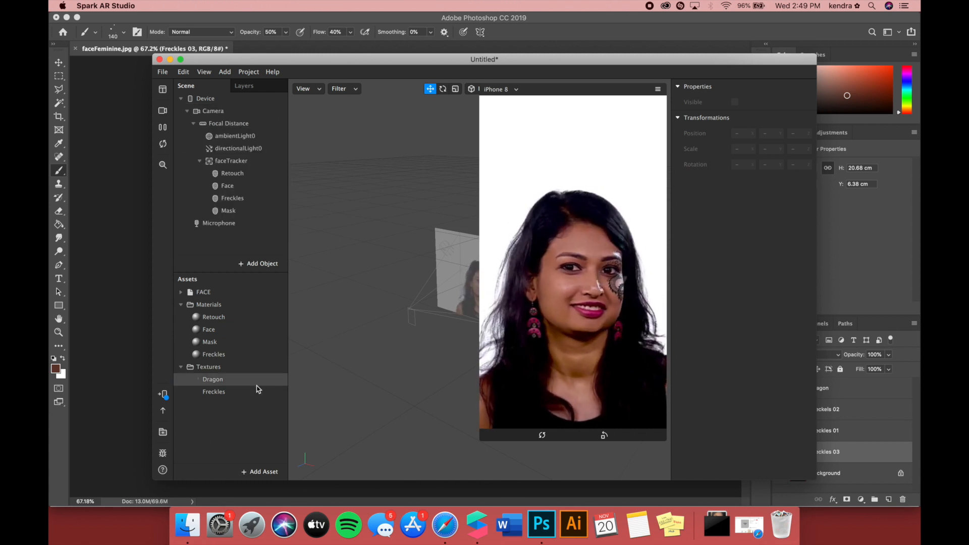
- Export the project to the Desktop under the name Dragon, and close the Finder window that opens
click(162, 72)
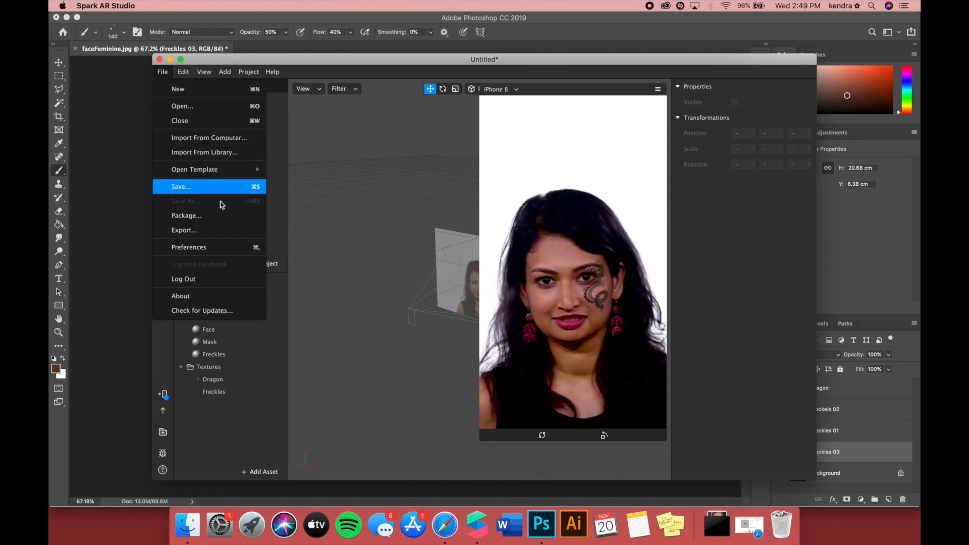
click(218, 231)
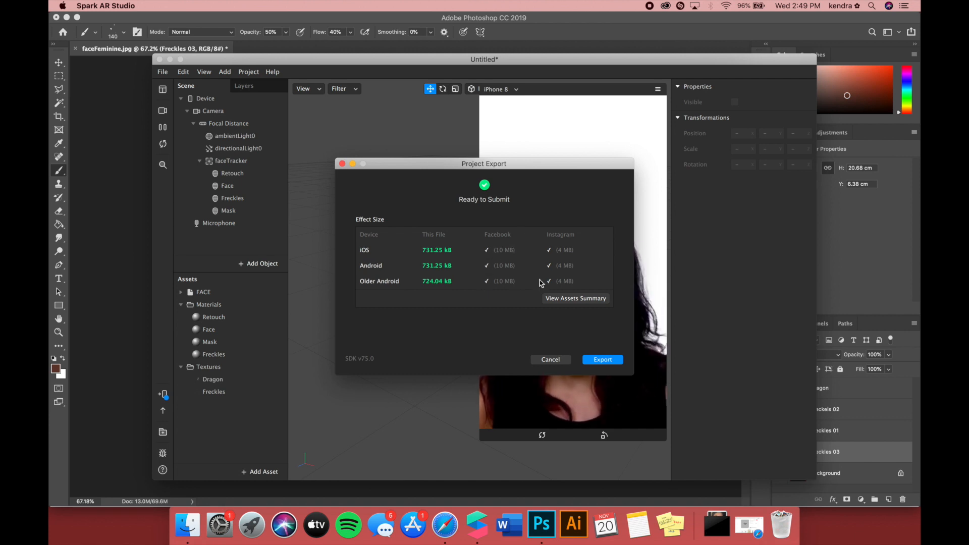
click(604, 361)
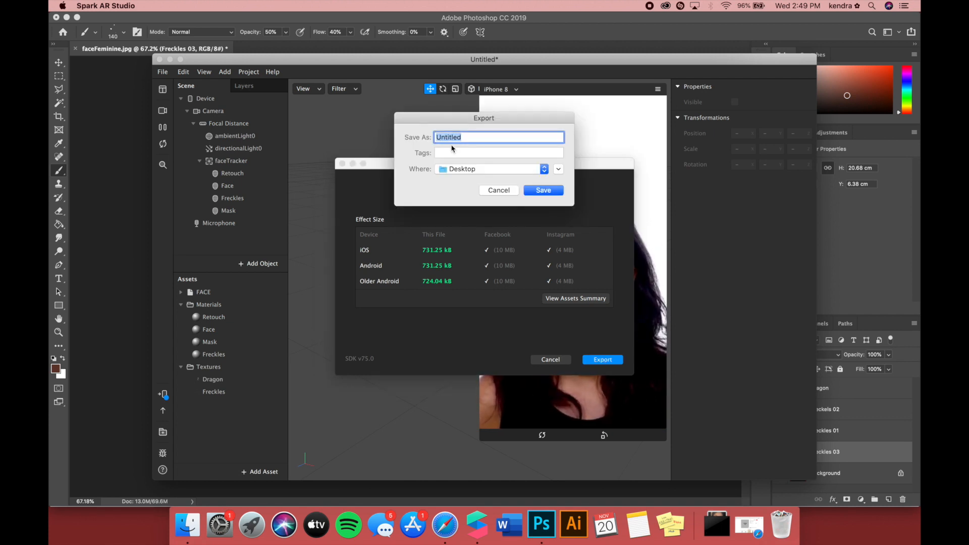
text(Dragon)
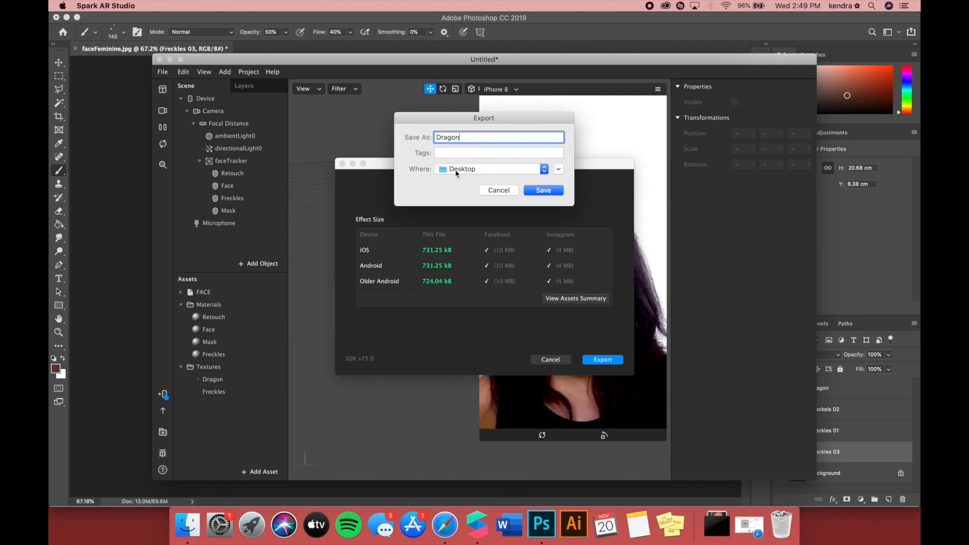
click(544, 190)
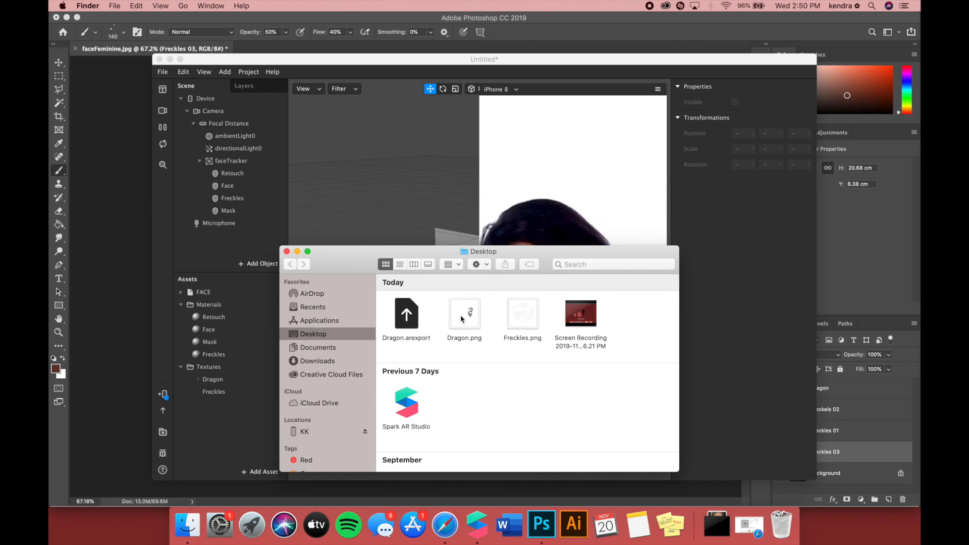
click(287, 252)
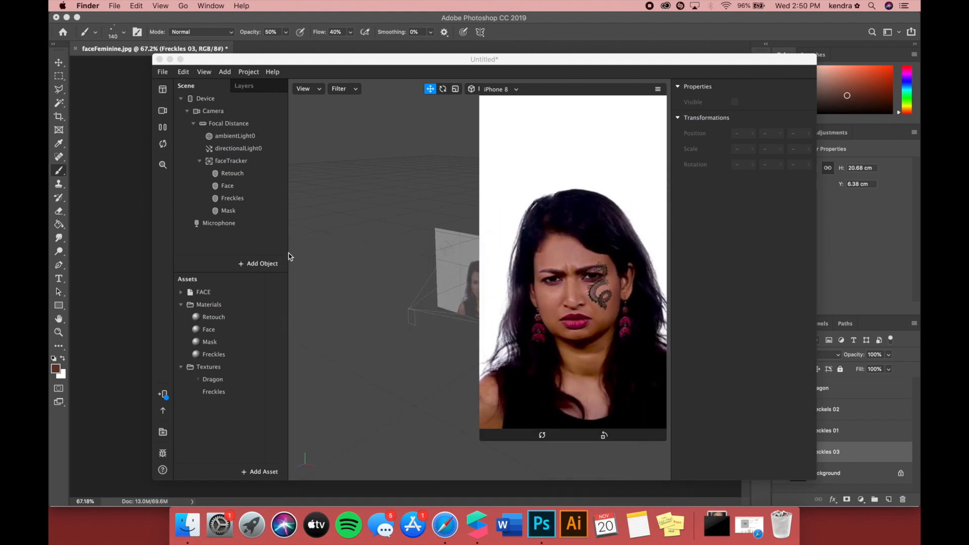
- Switch to a new Safari window, open the Spark AR website's effect management page and start uploading an effect
right_click(446, 526)
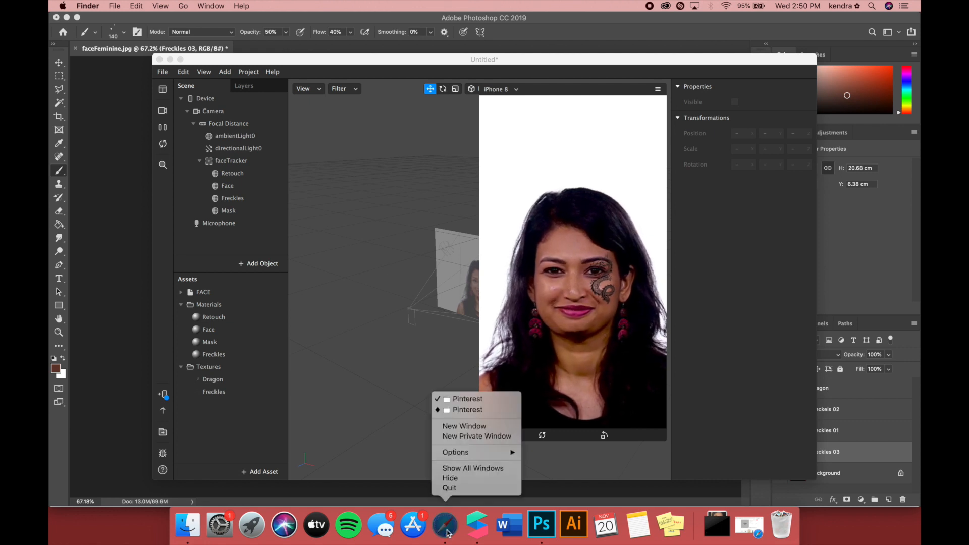
click(488, 429)
key(super+v)
key(Return)
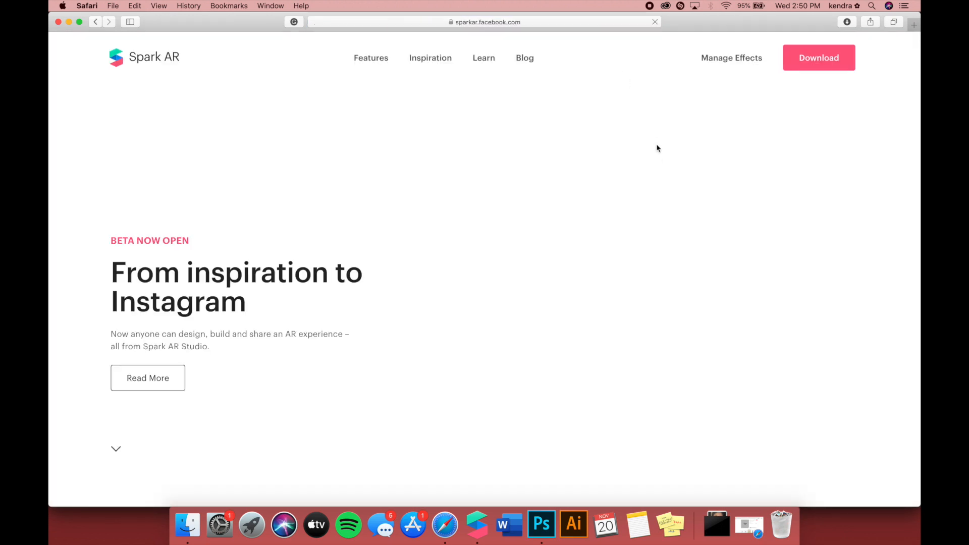
click(720, 60)
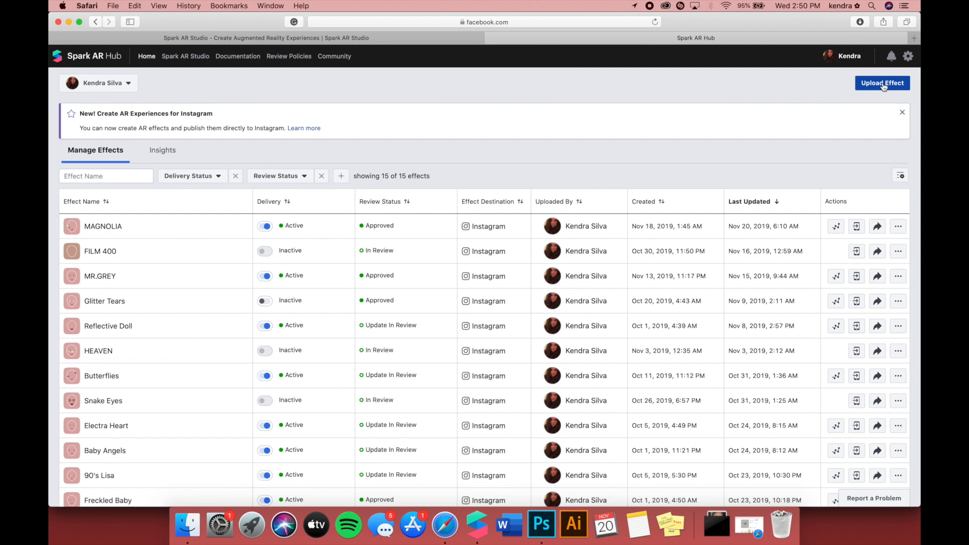
click(882, 84)
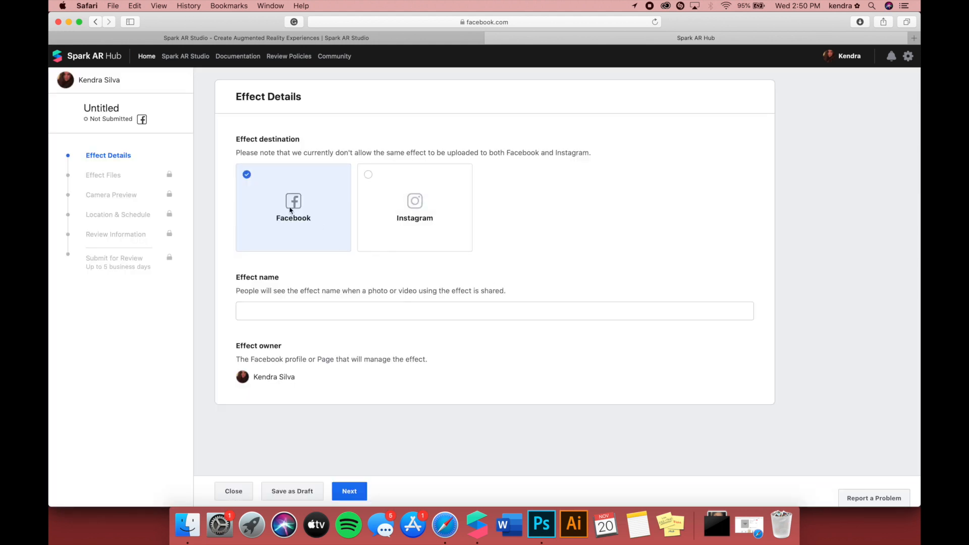
- Set the effect's destination to Instagram, name it DRAGON and continue to the effect files
click(399, 196)
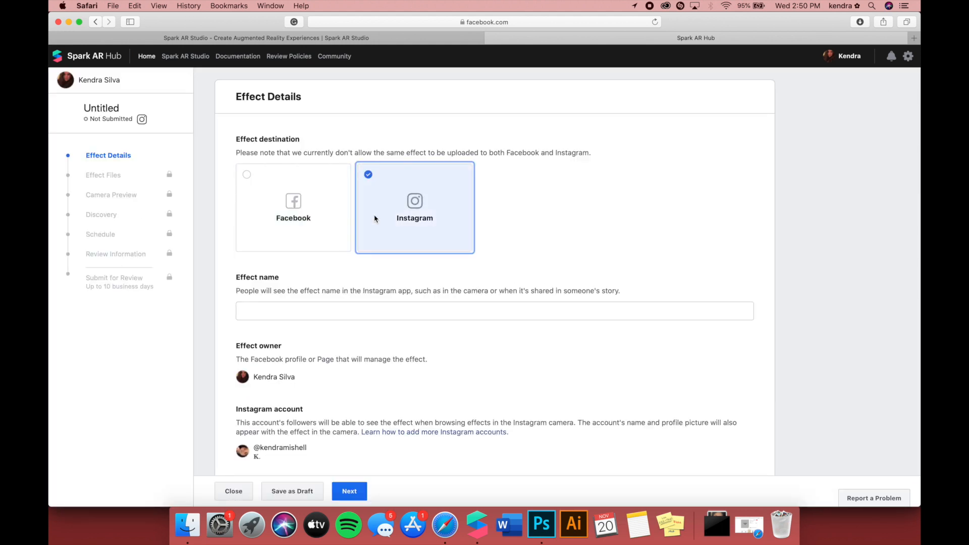
scroll(311, 310, down, 4)
click(292, 222)
text(DA)
key(BackSpace)
text(RAG)
key(BackSpace)
text(@GON)
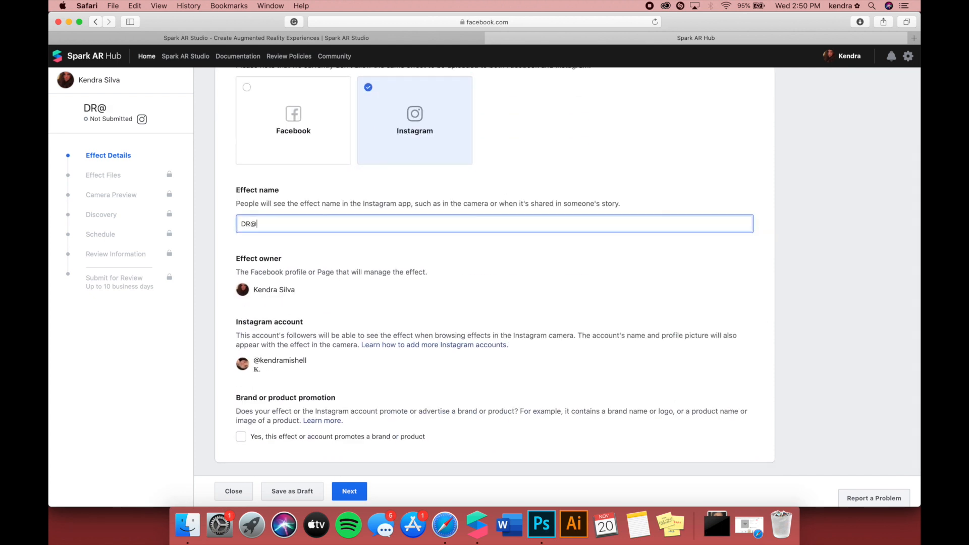
key(BackSpace)
key(BackSpace)
key(BackSpace)
key(BackSpace)
text(AGON)
click(356, 494)
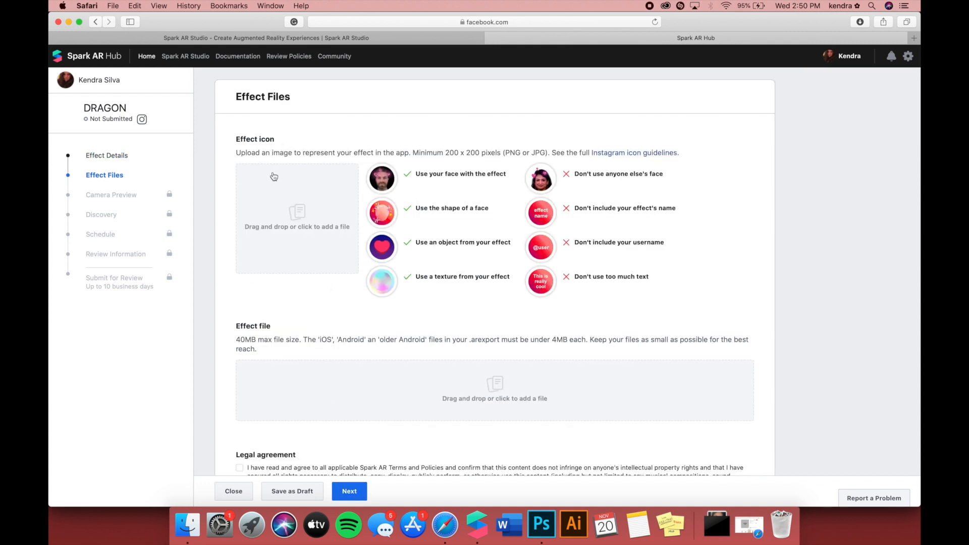
- Add Dragon.arexport from the Desktop as the effect file
scroll(425, 356, down, 2)
click(426, 357)
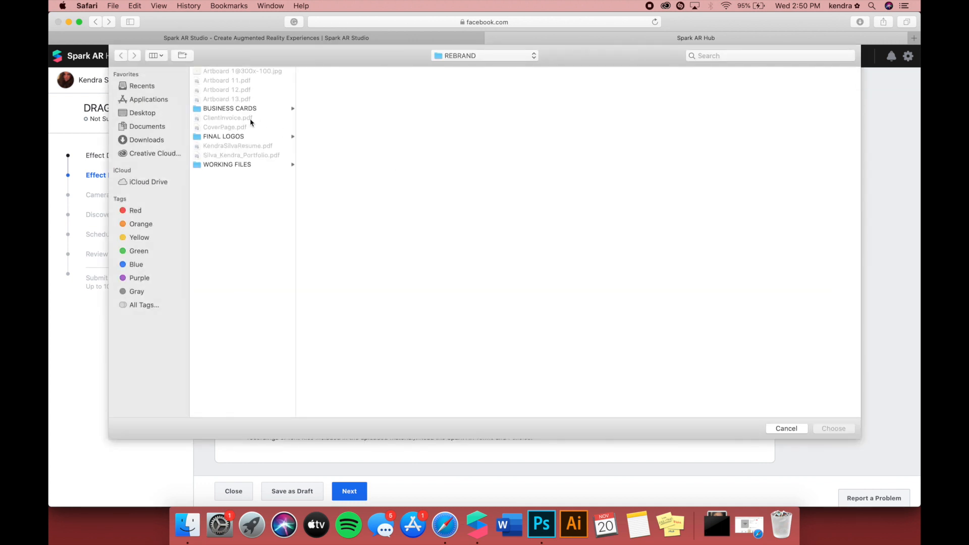
click(134, 116)
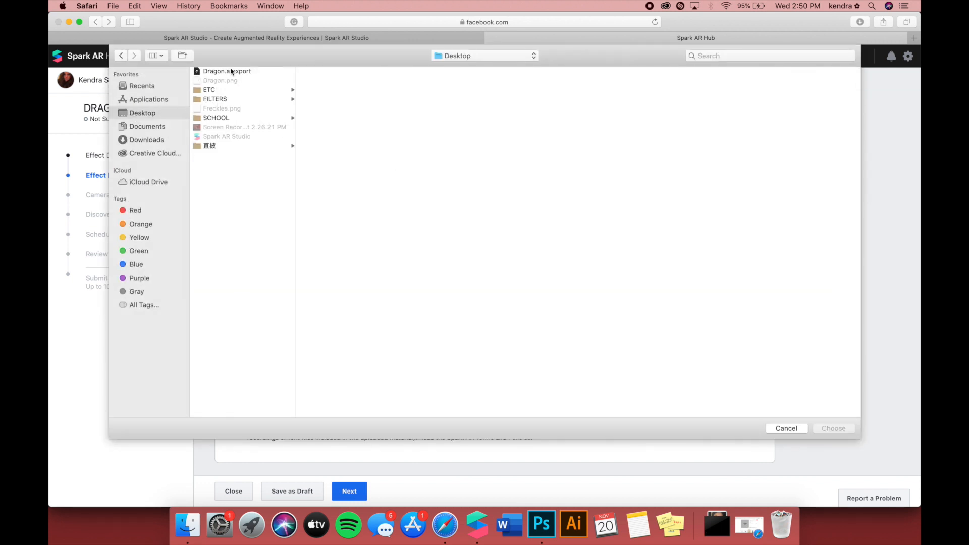
double_click(231, 71)
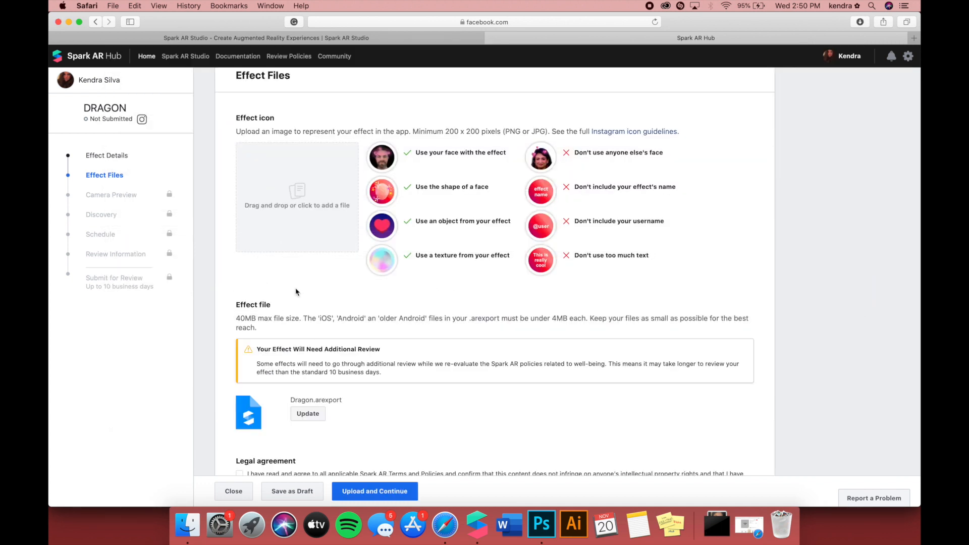
scroll(289, 434, down, 3)
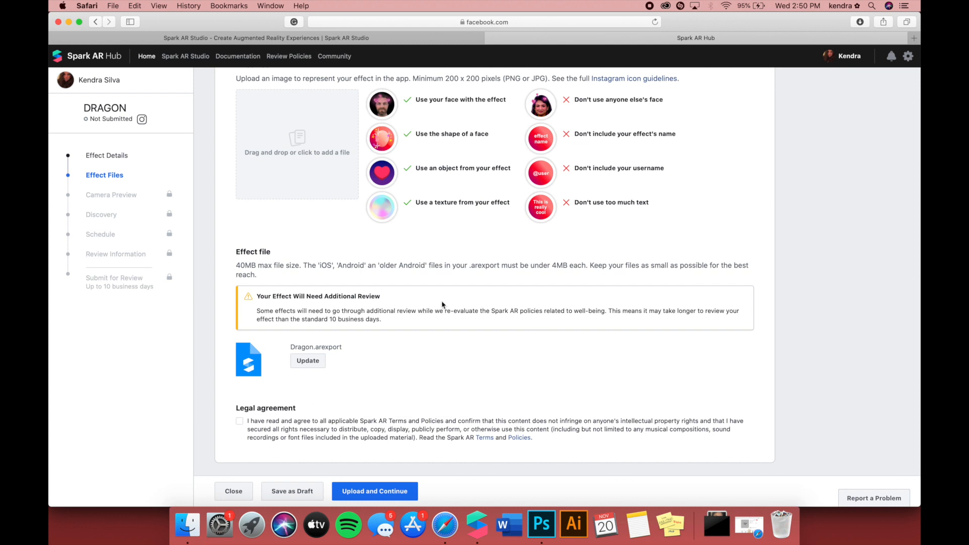
triple_click(397, 302)
click(377, 310)
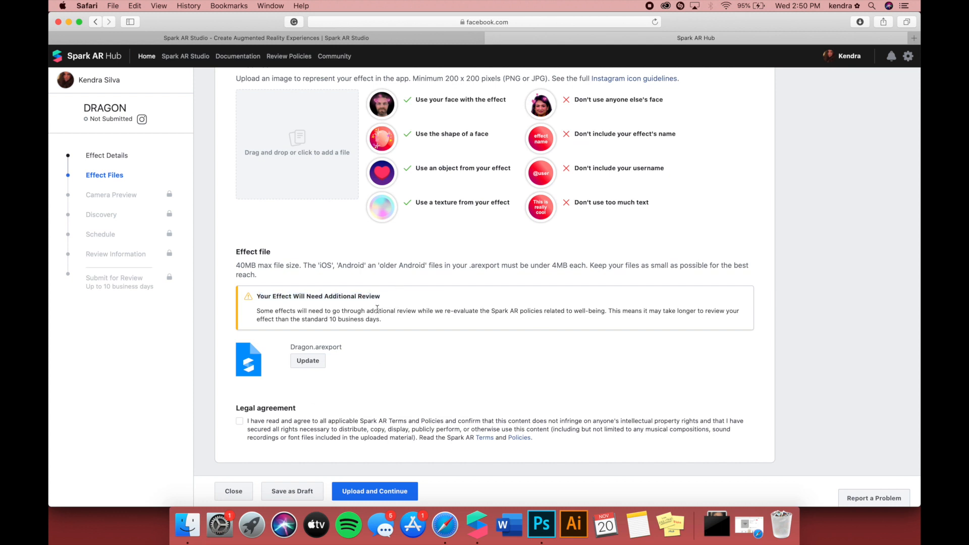